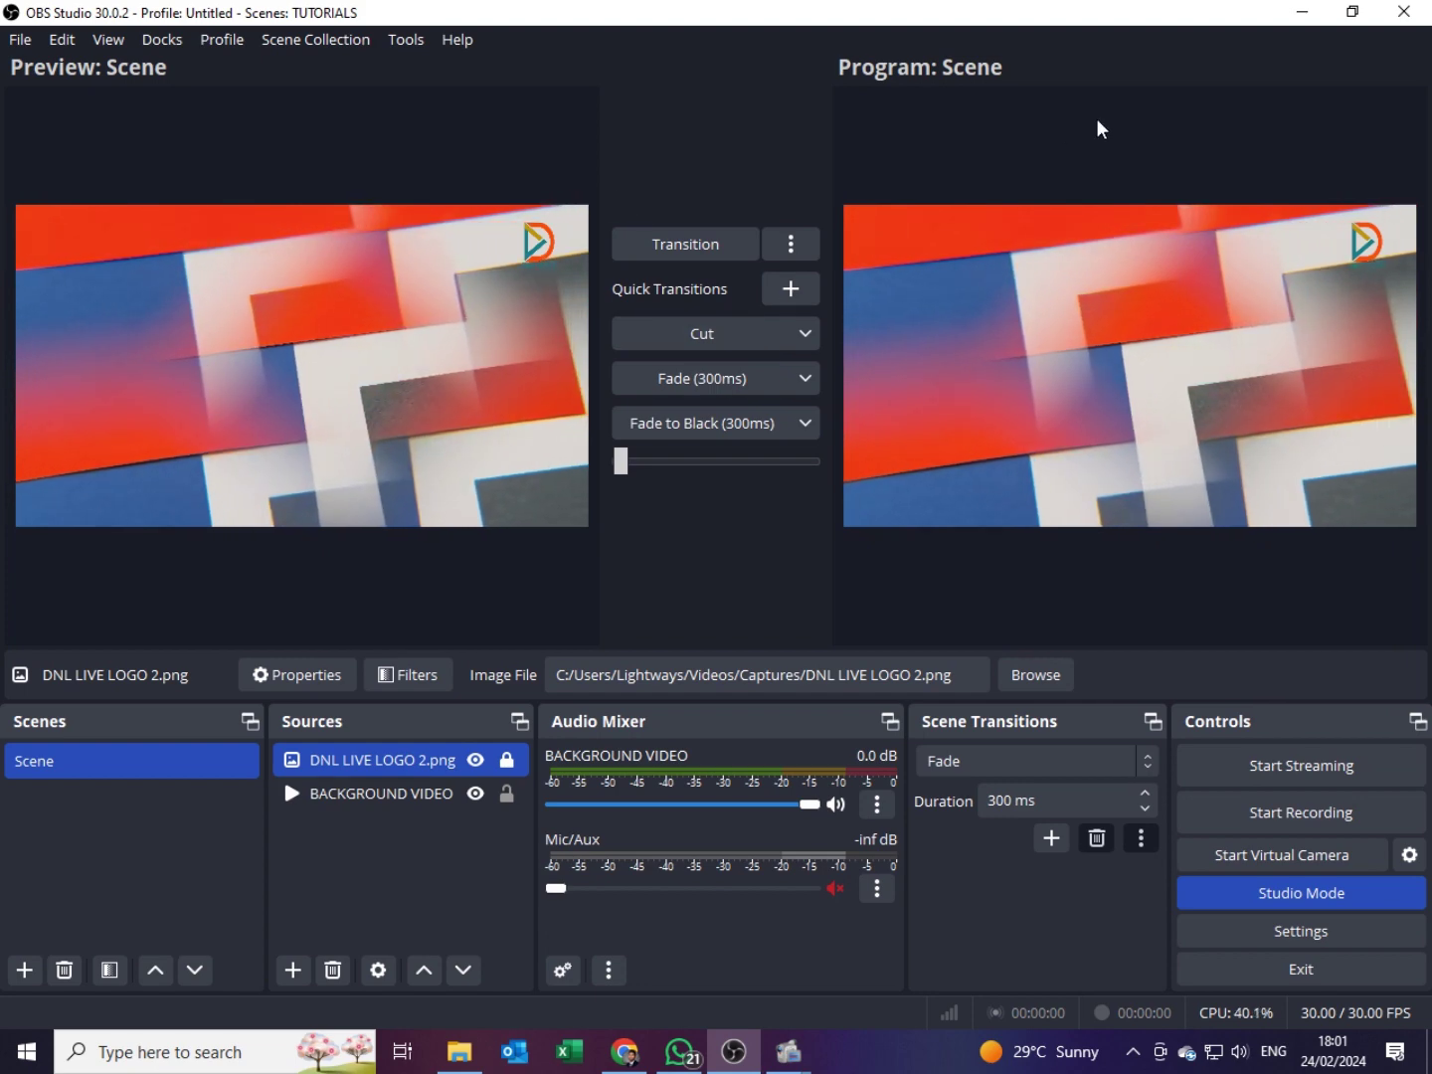
Step: Minimise the open windows and create a new text document on the desktop named TUTORIAL SCROLL
click(1297, 12)
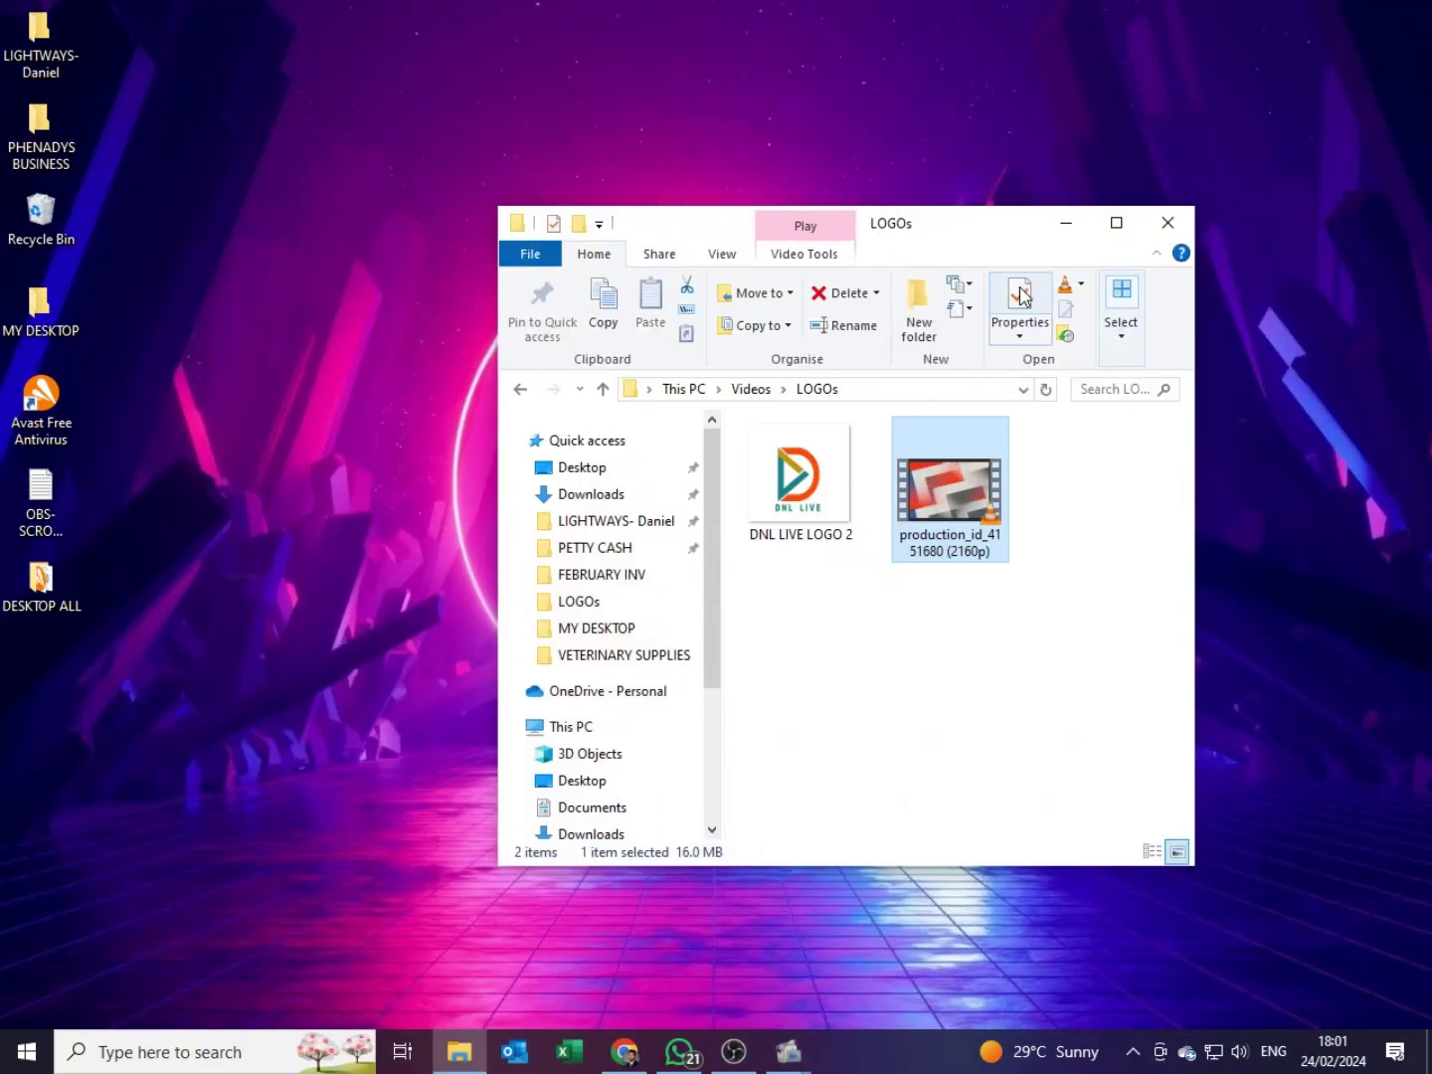
click(1062, 226)
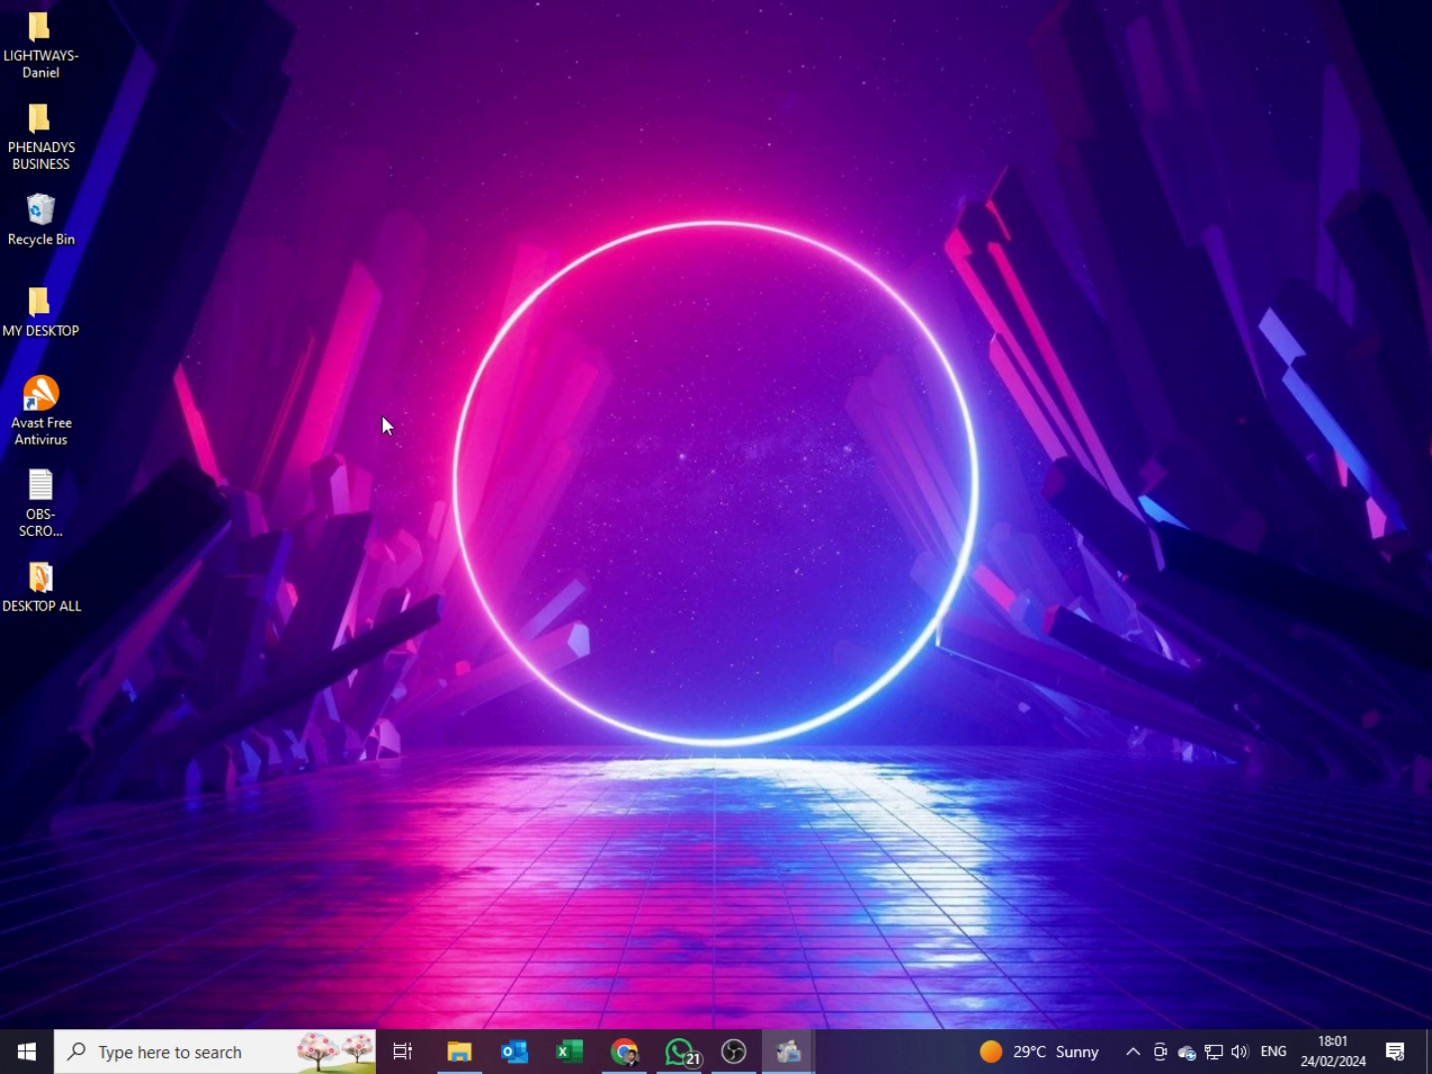
right_click(476, 424)
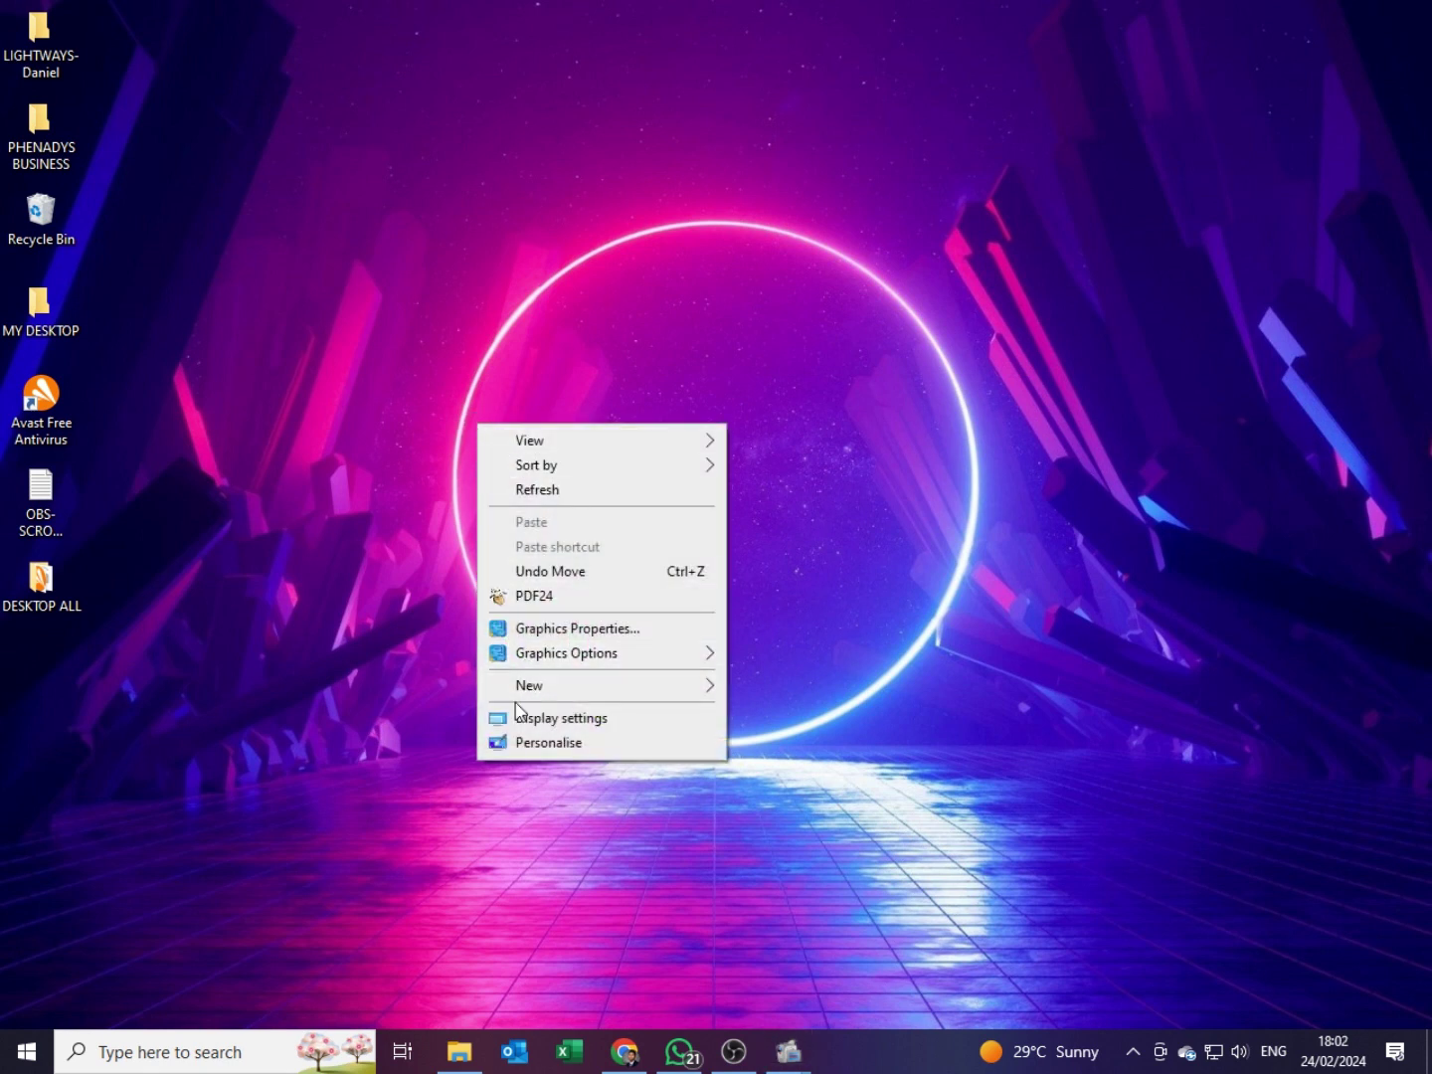
mouse_move(569, 686)
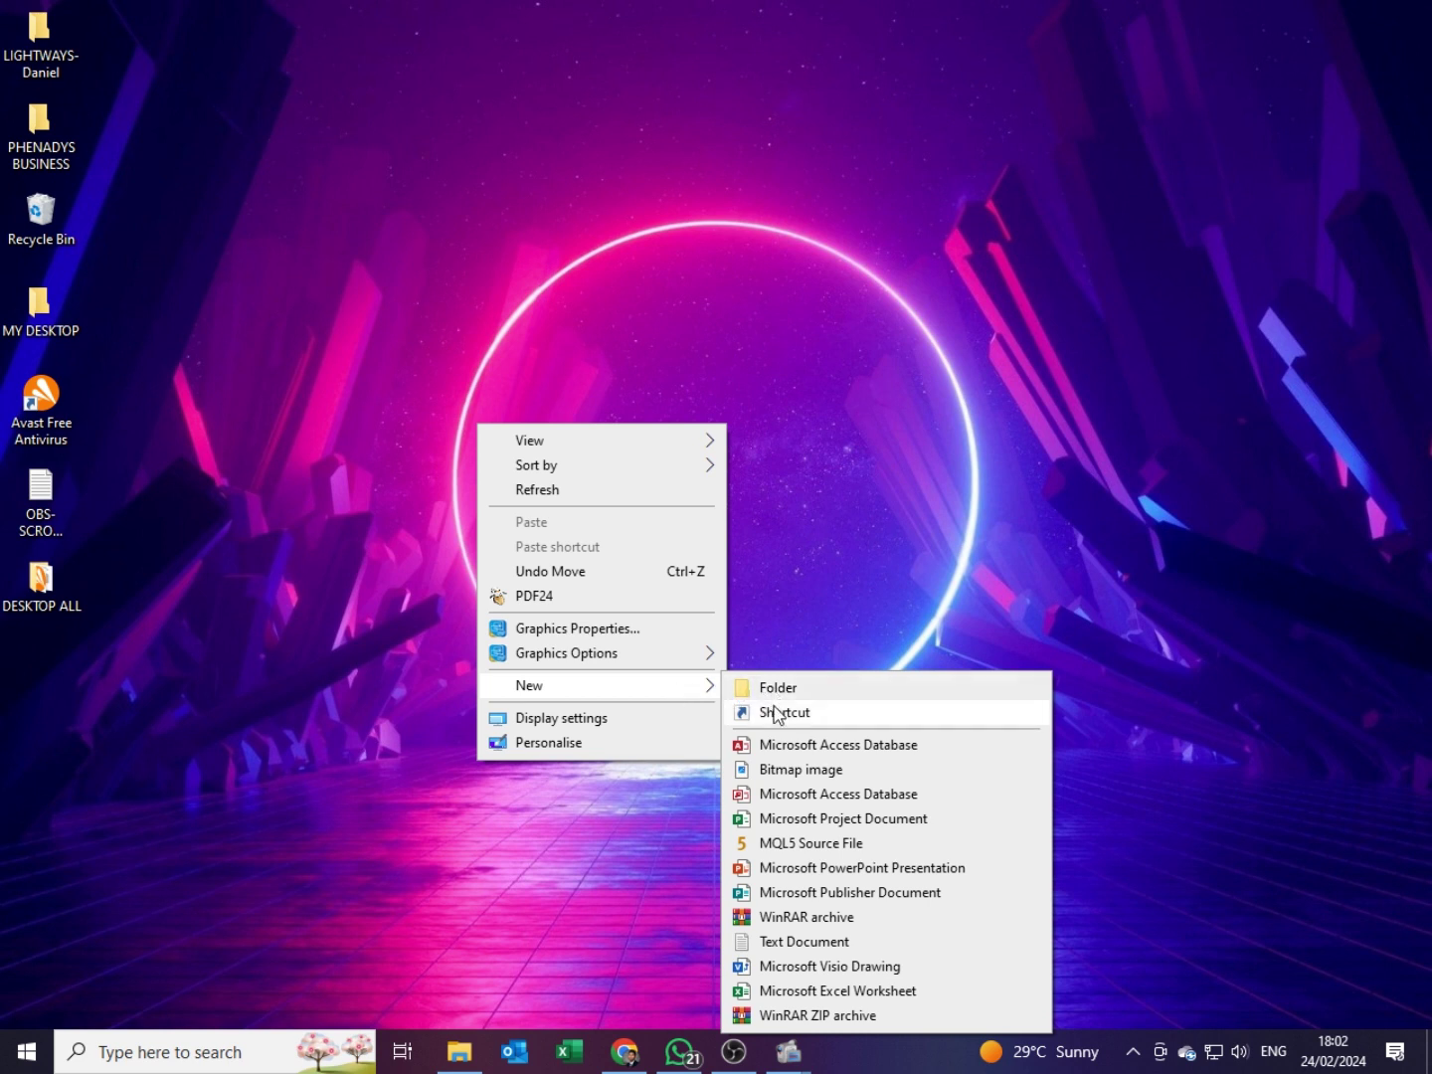
click(782, 944)
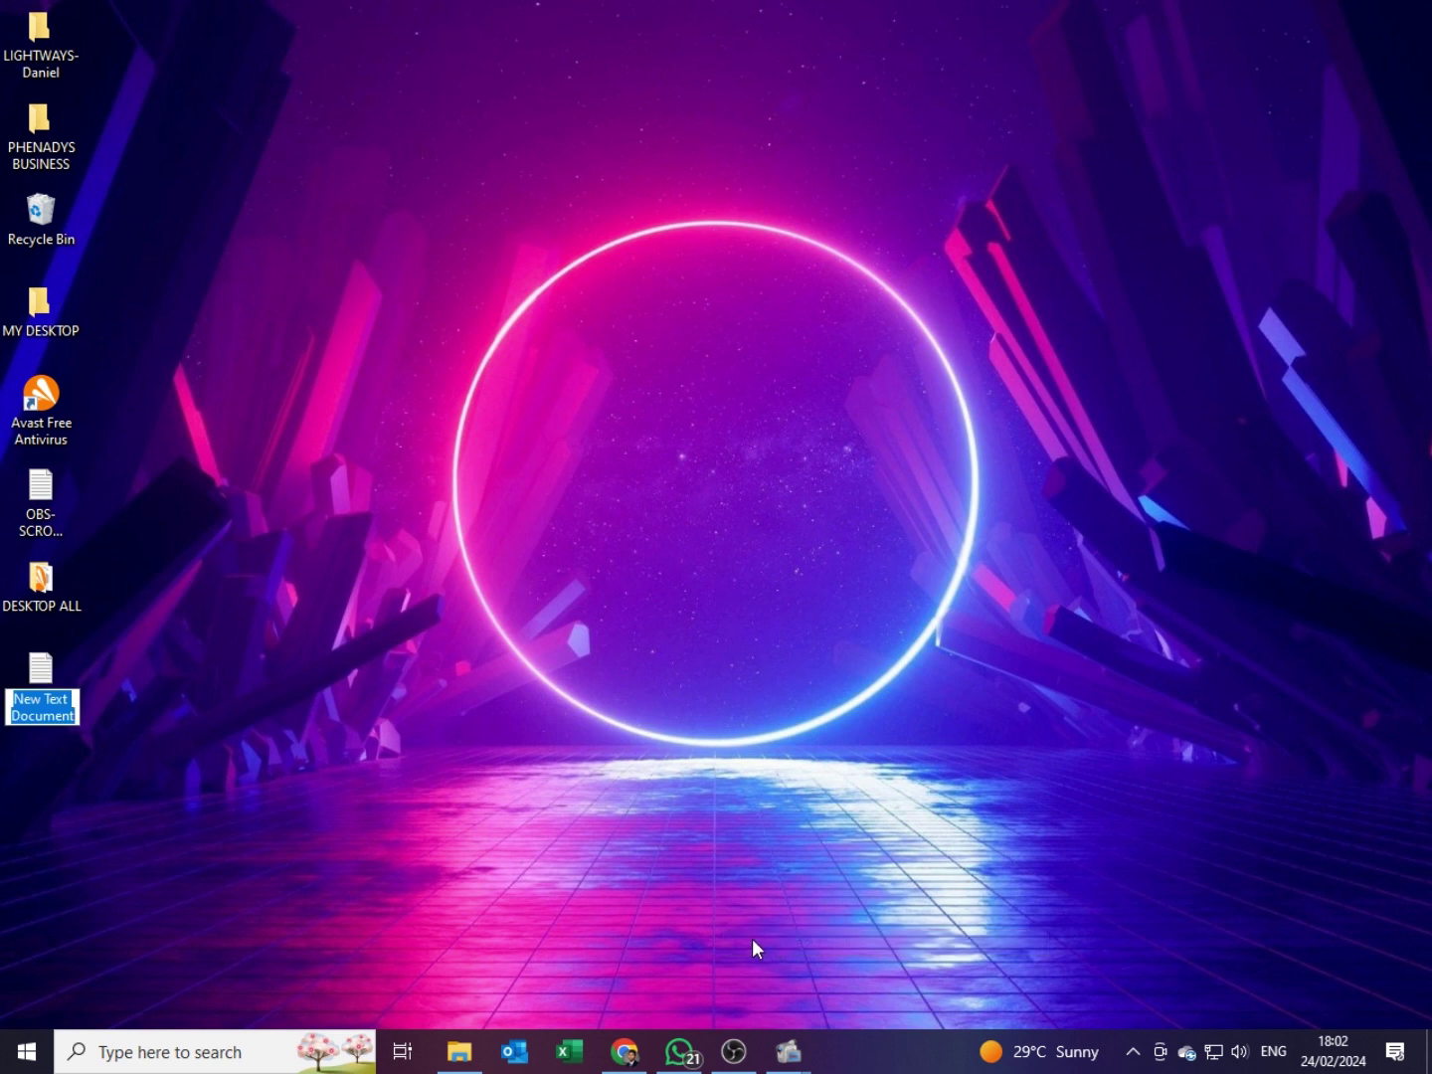
text(TUT)
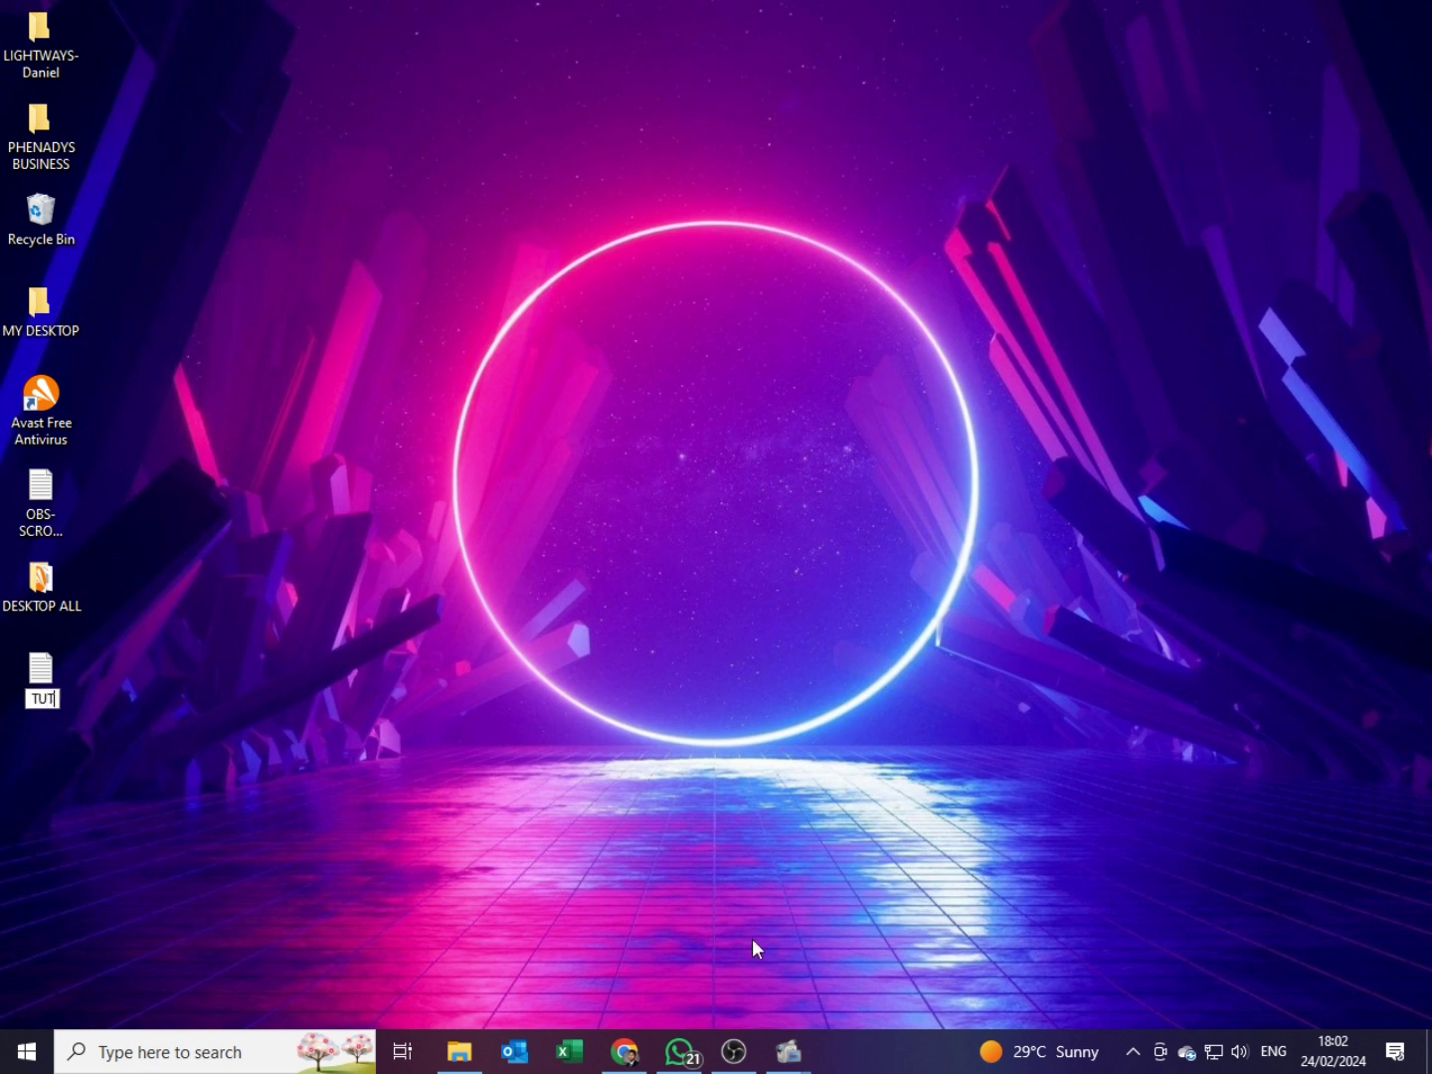
text(ORIAL SCROLL)
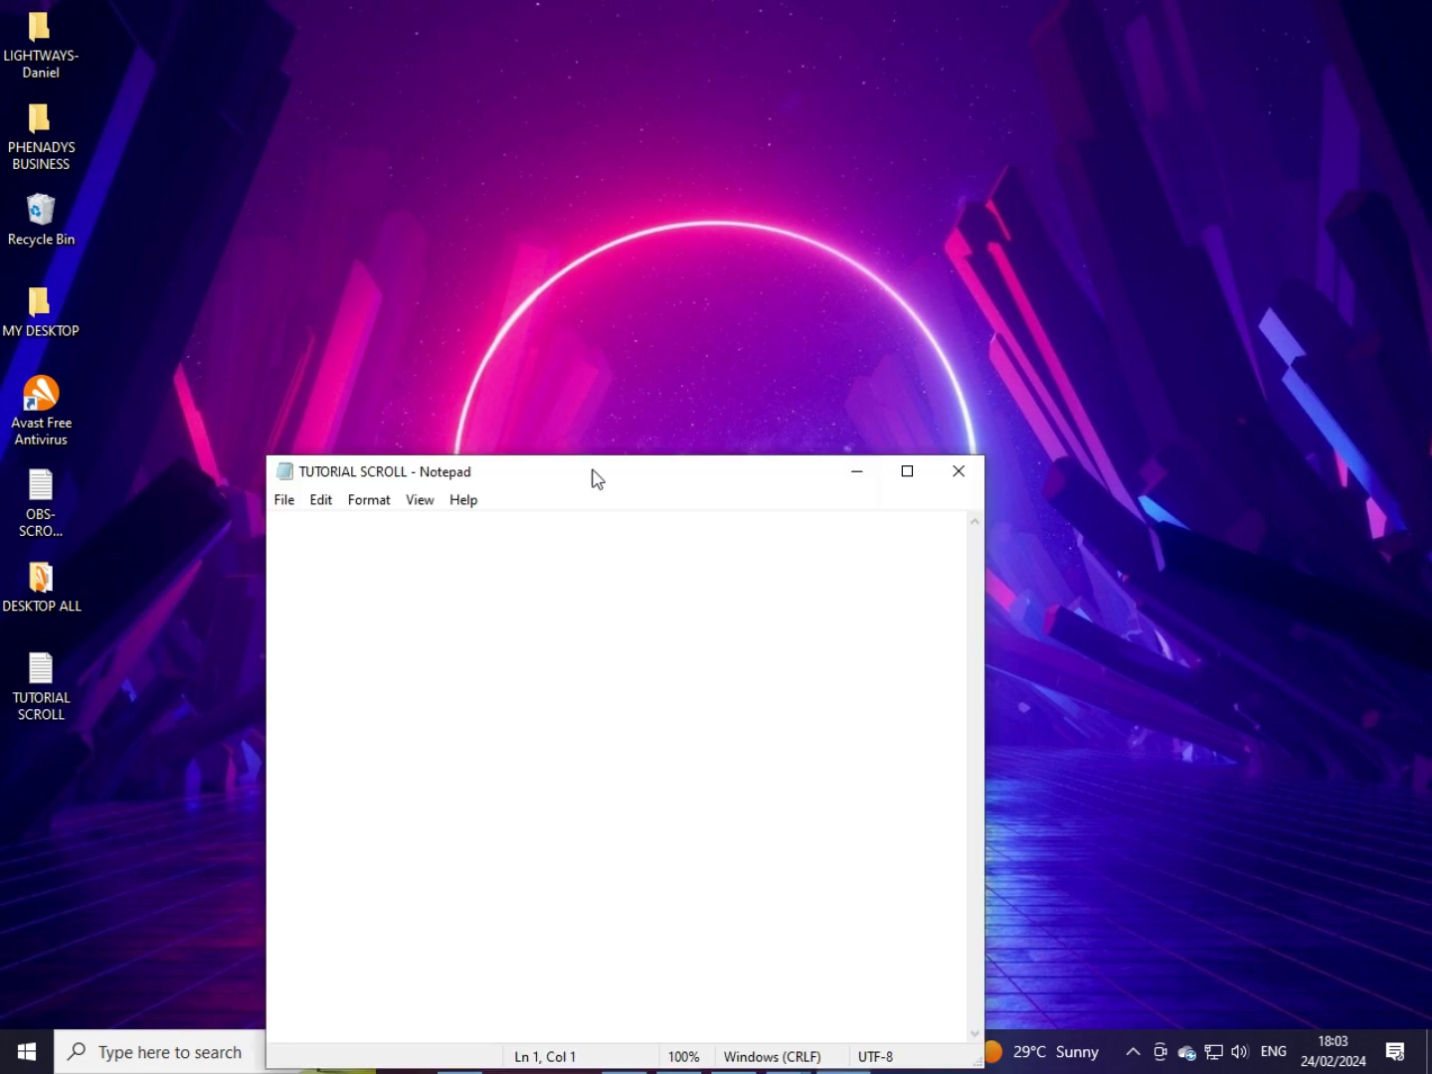
Step: Write "If you want to understand this lesson, Practice and subscribe to my YouTube channel. Cheers" in the TUTORIAL SCROLL document
drag(591, 476, 568, 227)
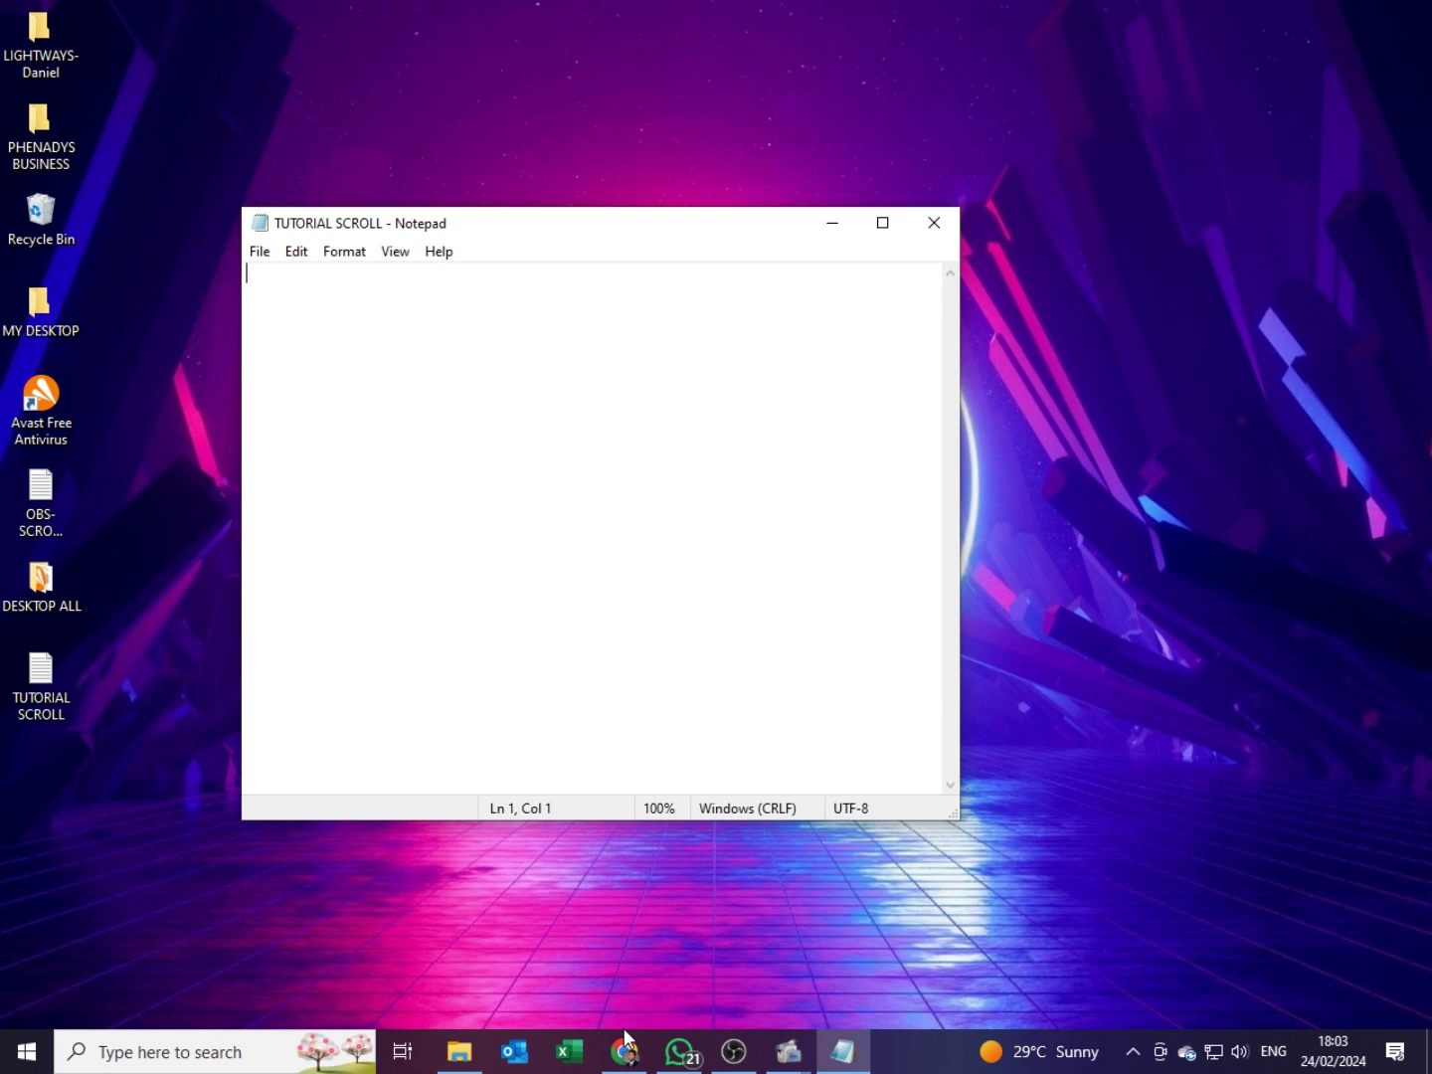
text(I)
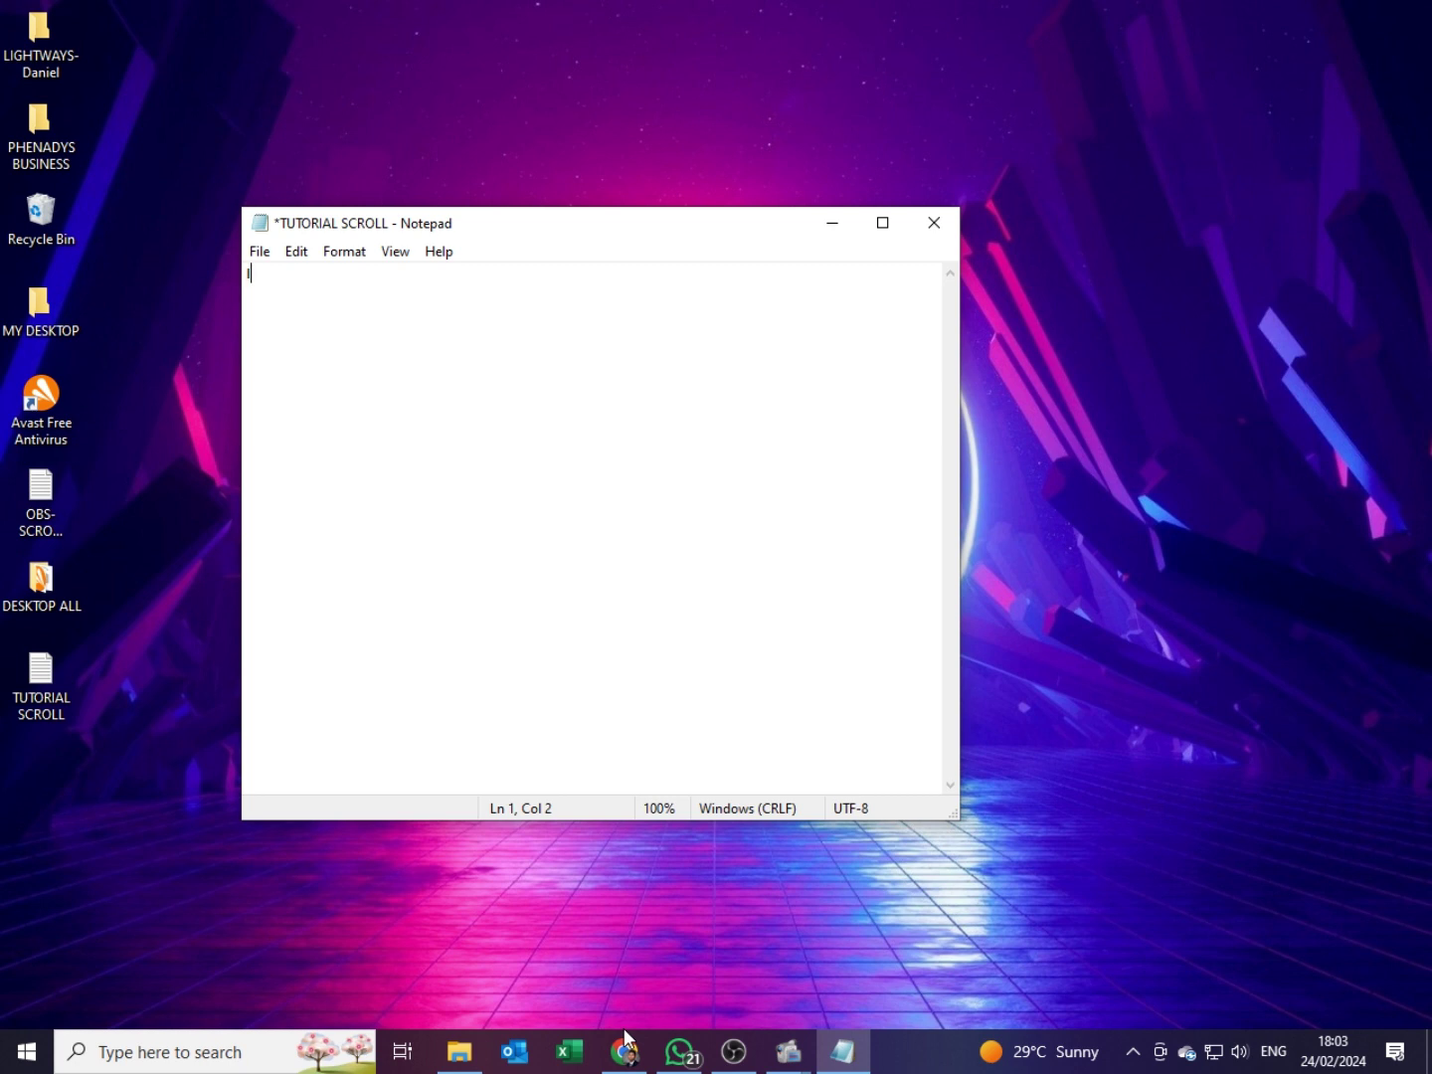
text(F YOU)
key(BackSpace)
key(BackSpace)
key(BackSpace)
key(BackSpace)
key(BackSpace)
text(f yu)
key(BackSpace)
key(BackSpace)
text(ou want to understand this le)
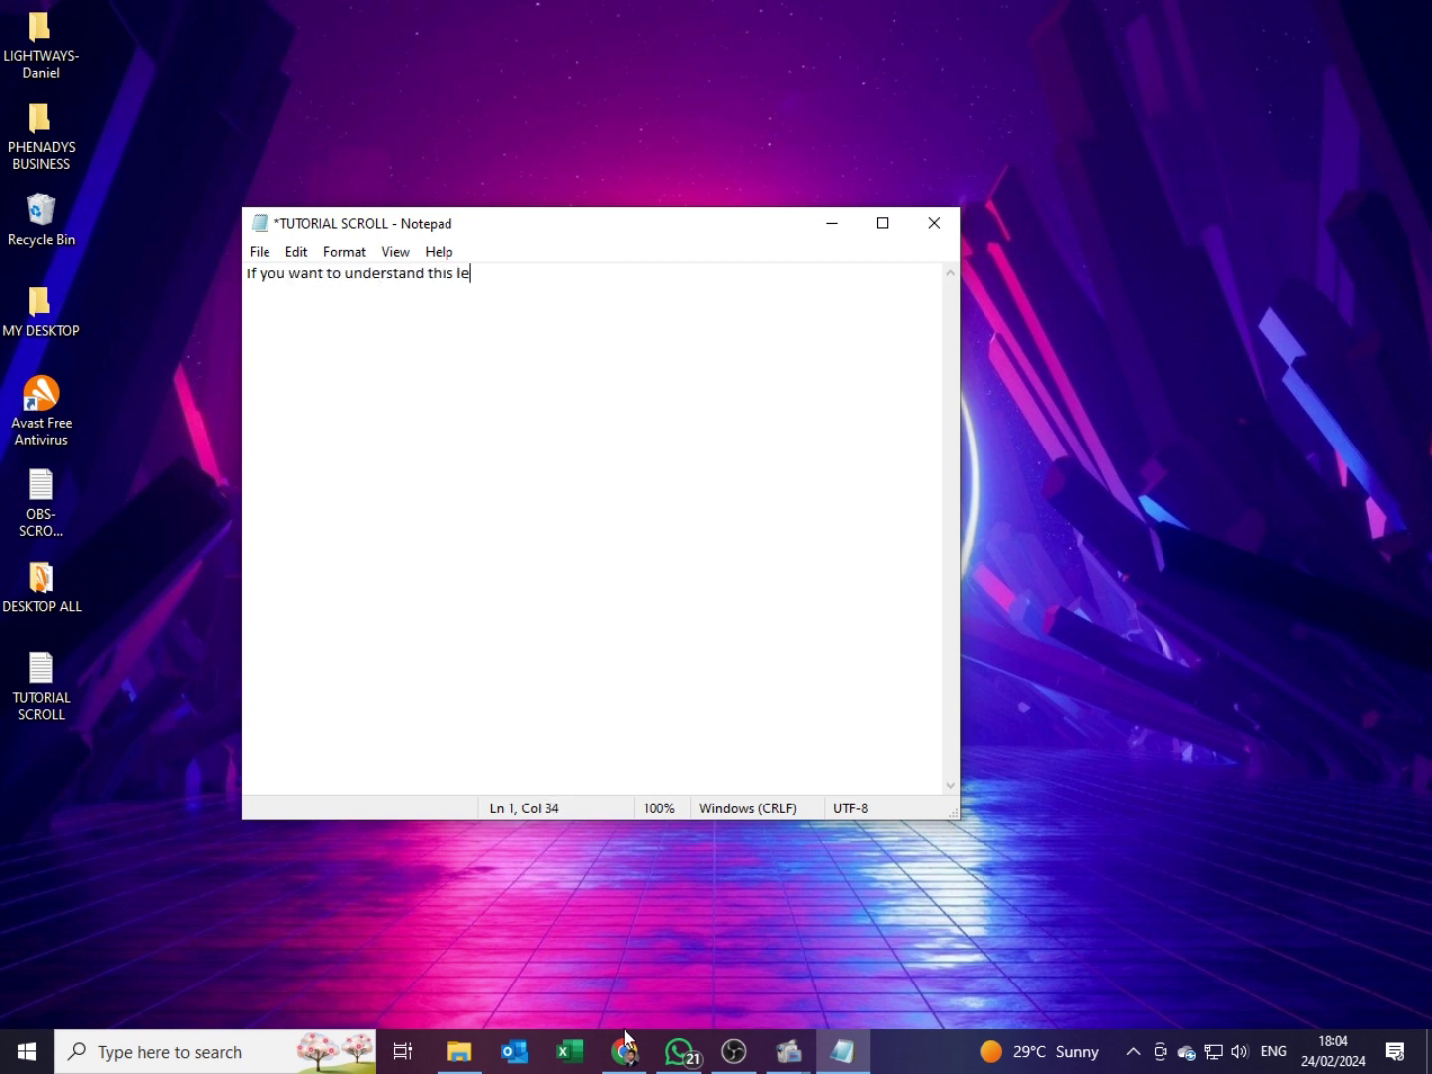
text(sson, Practice and subscribe to my yo)
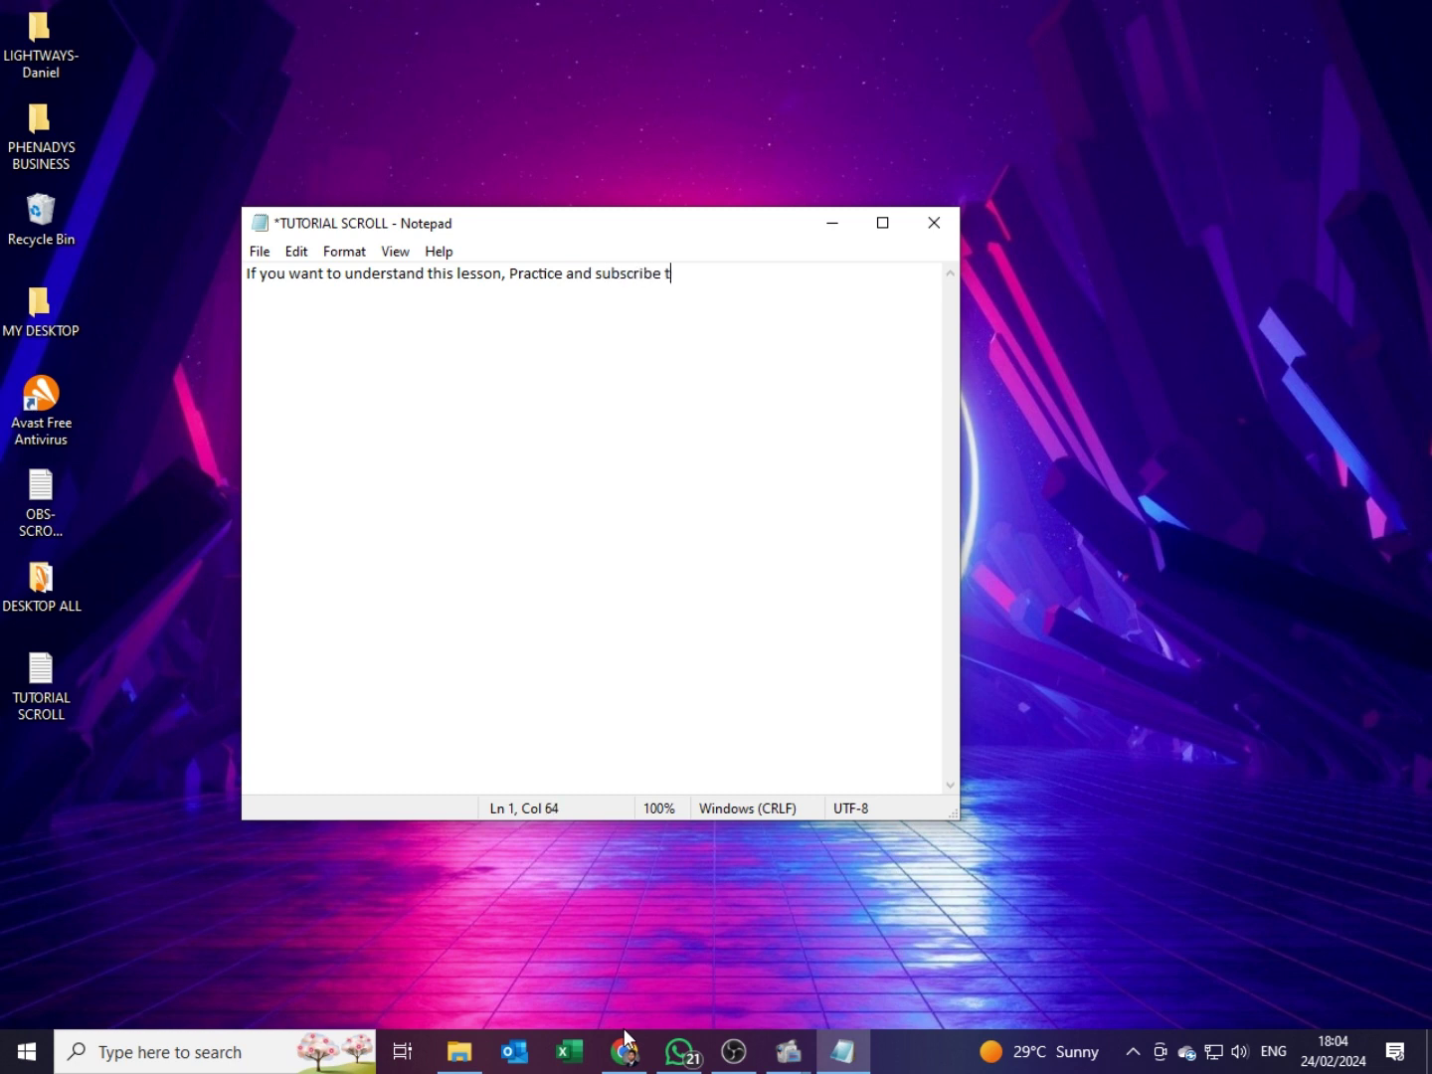
key(BackSpace)
key(BackSpace)
text(YouTube channe)
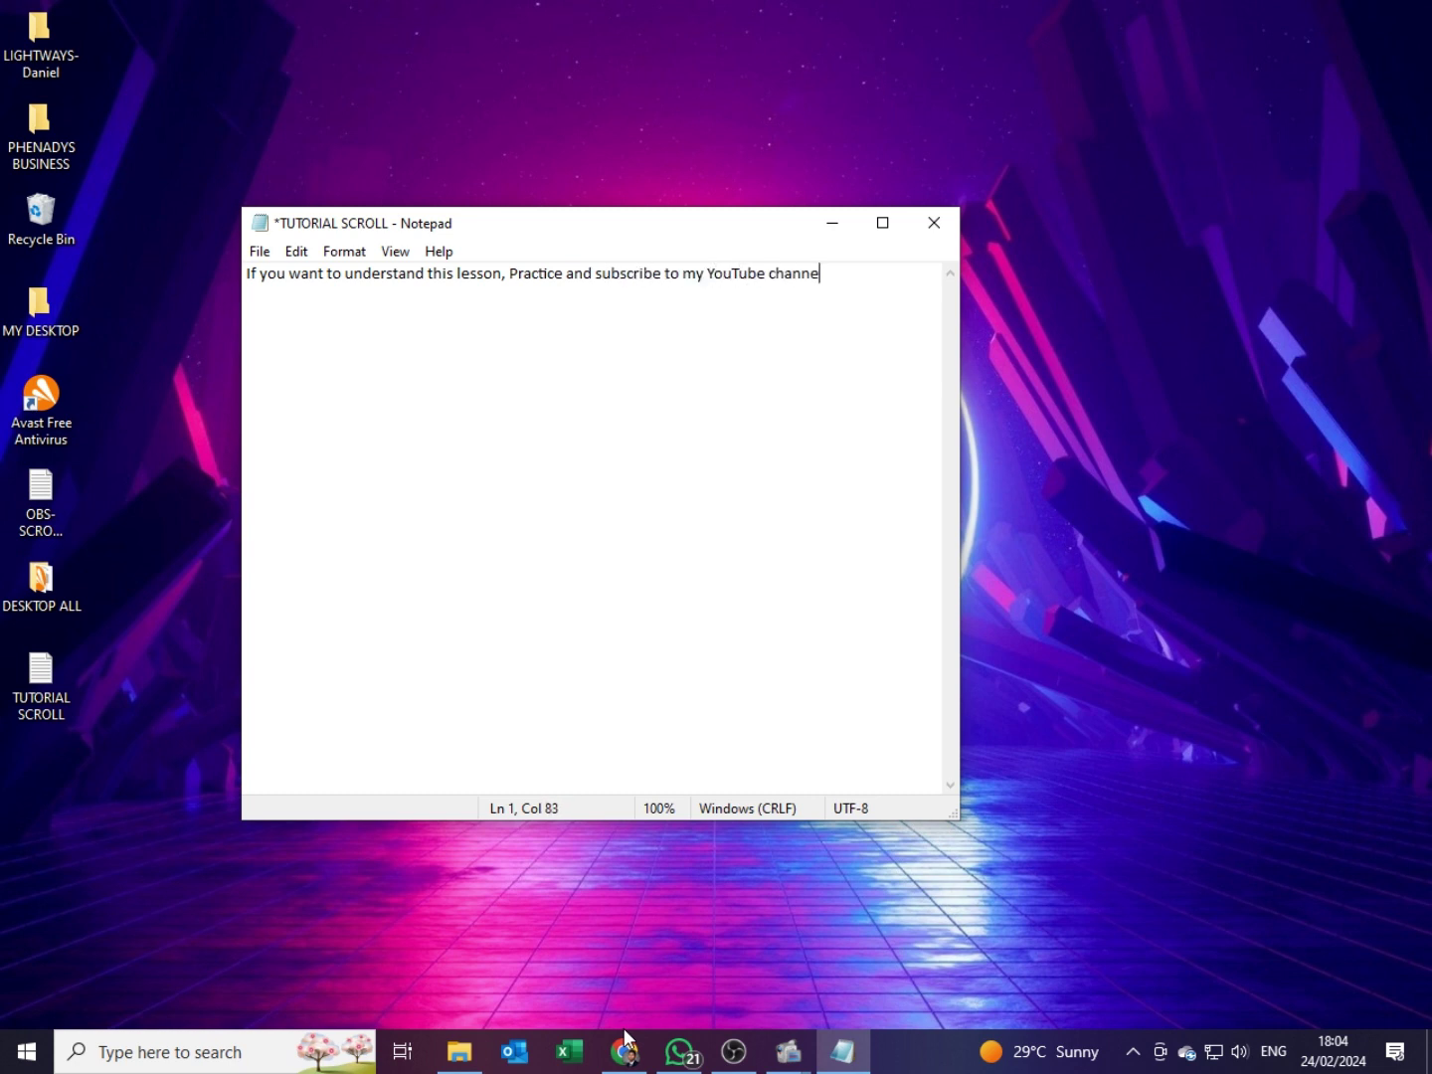
text(l. Cheers)
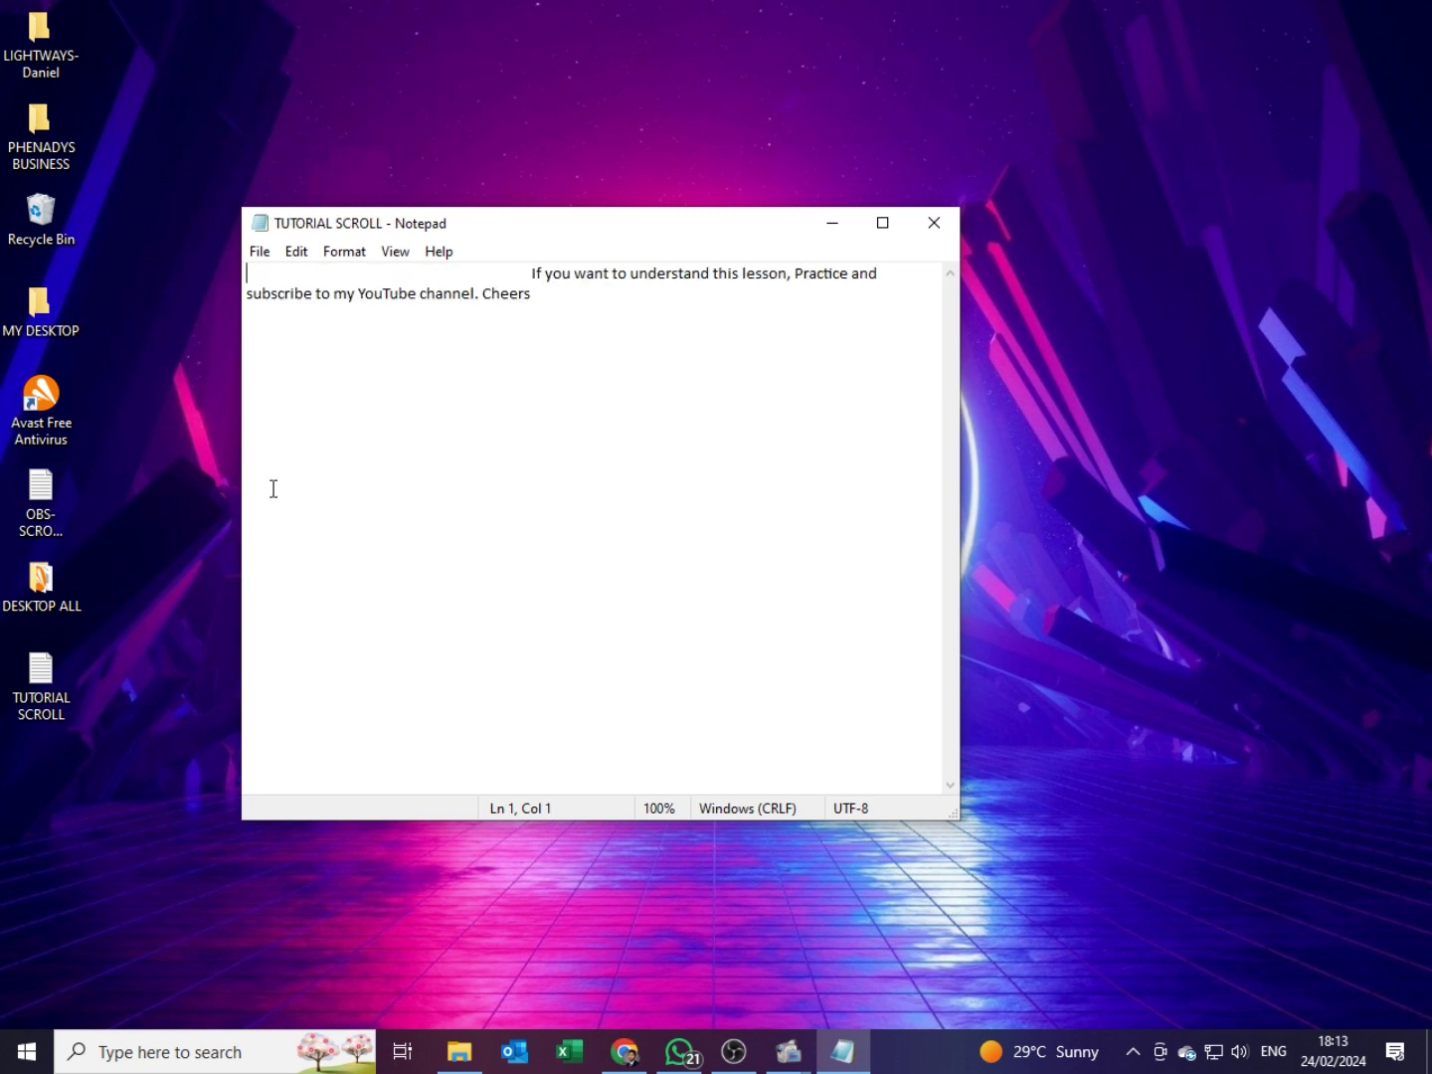
Step: Shorten the run of blank spaces in front of the sentence, keeping part of it as a leading gap
key(Delete)
key(Delete)
key(Delete)
key(Delete)
key(Delete)
key(Delete)
key(Delete)
key(Delete)
key(Delete)
key(Delete)
key(Delete)
key(Delete)
key(Delete)
key(Delete)
key(Delete)
key(Delete)
key(Delete)
key(Delete)
key(Delete)
key(Delete)
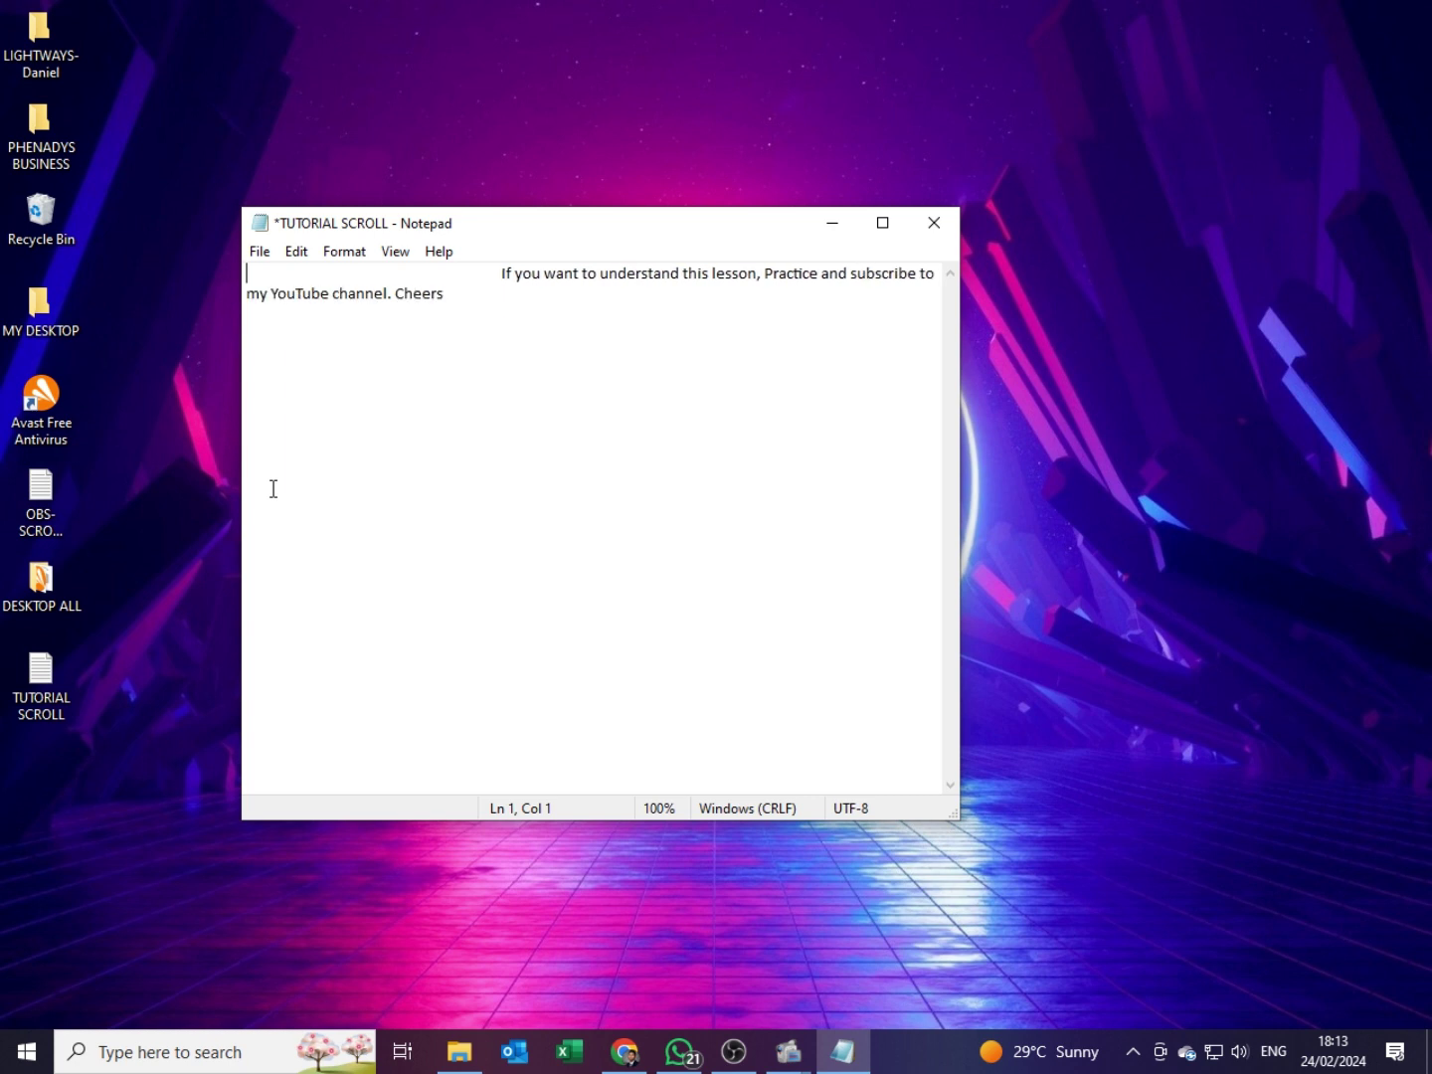
key(Delete)
key(Delete)
key(Delete)
key(Delete)
key(Delete)
key(Delete)
key(Delete)
key(Delete)
key(Delete)
key(Delete)
key(Delete)
key(Delete)
key(Delete)
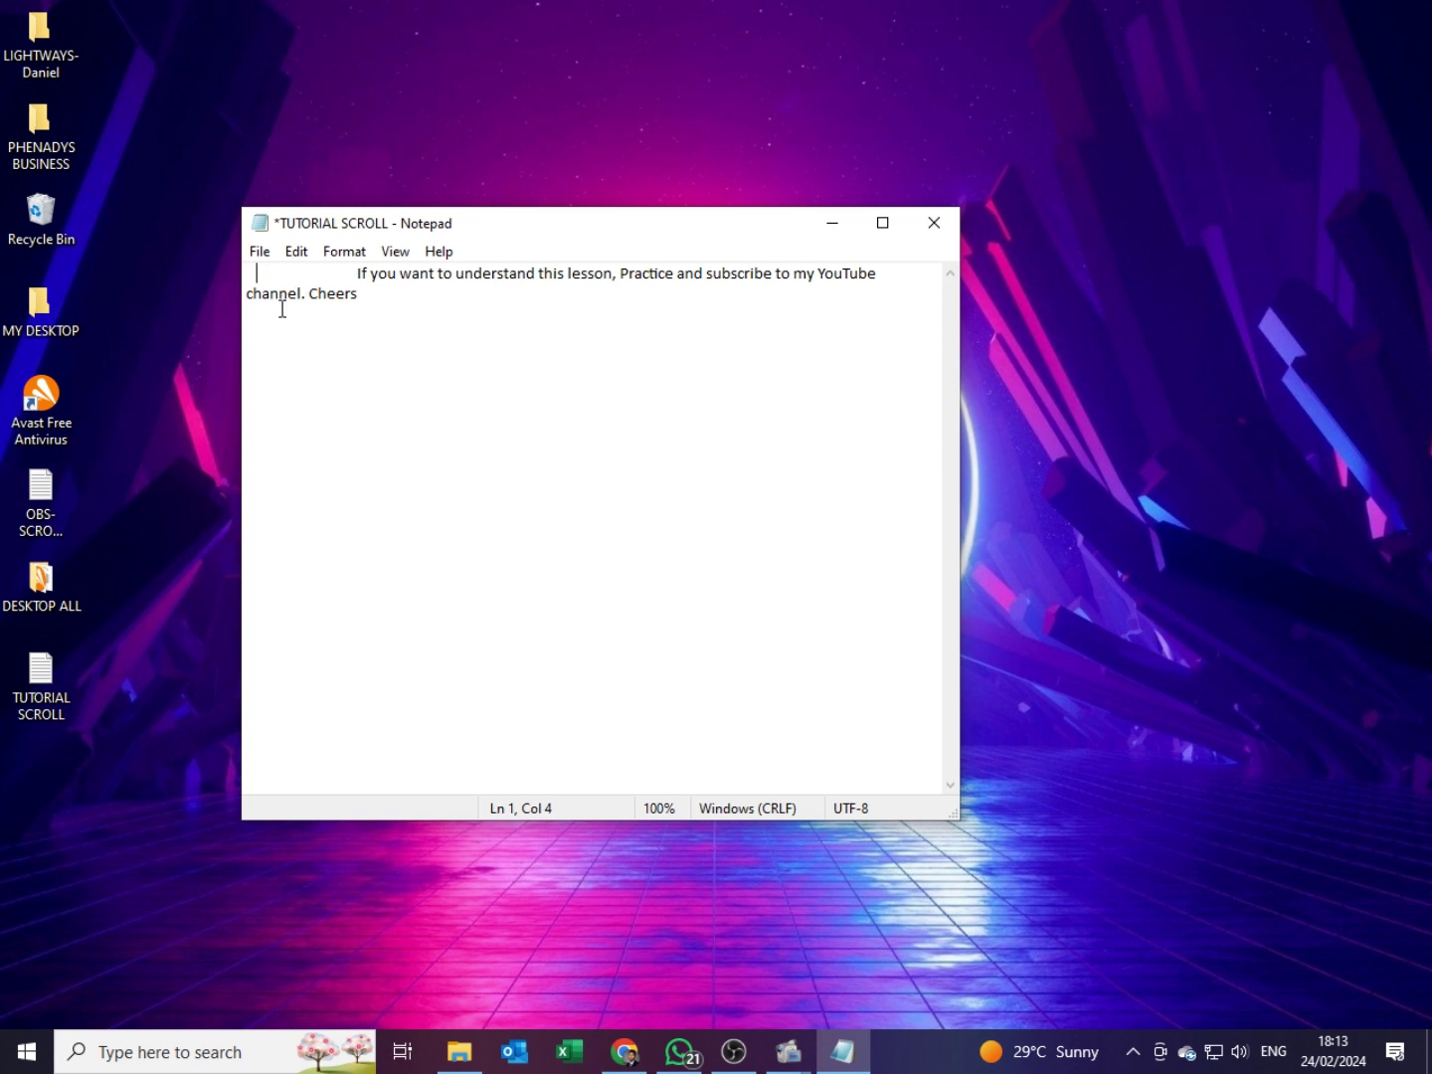
Step: Save the TUTORIAL SCROLL text file and close it
click(361, 303)
click(262, 256)
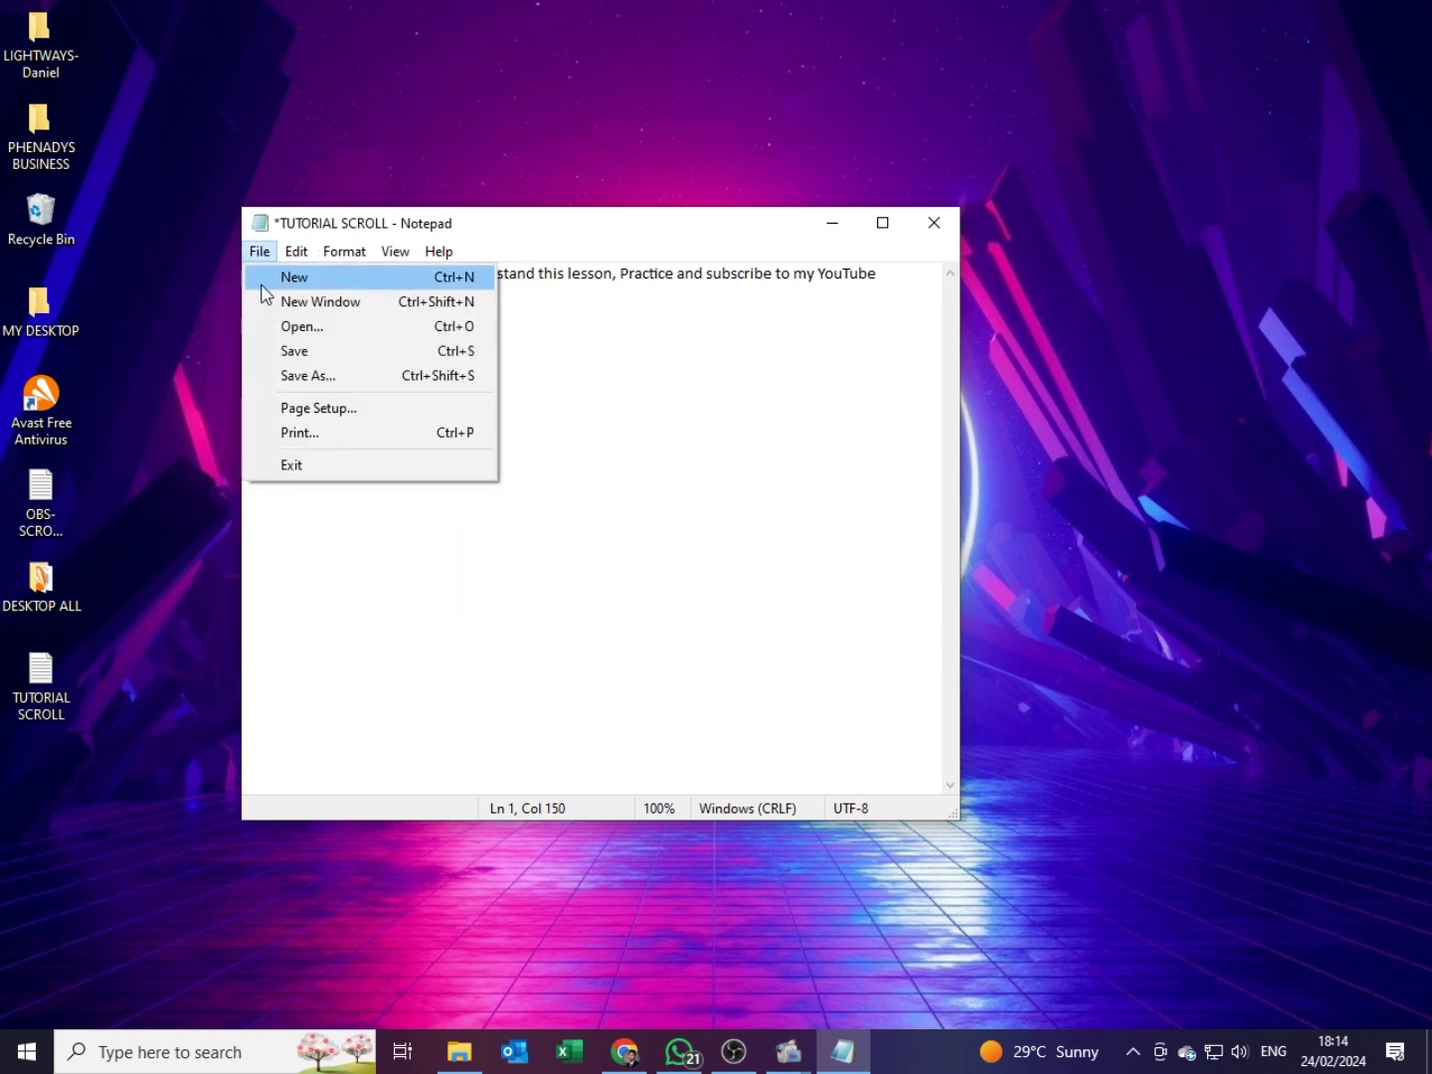
click(294, 352)
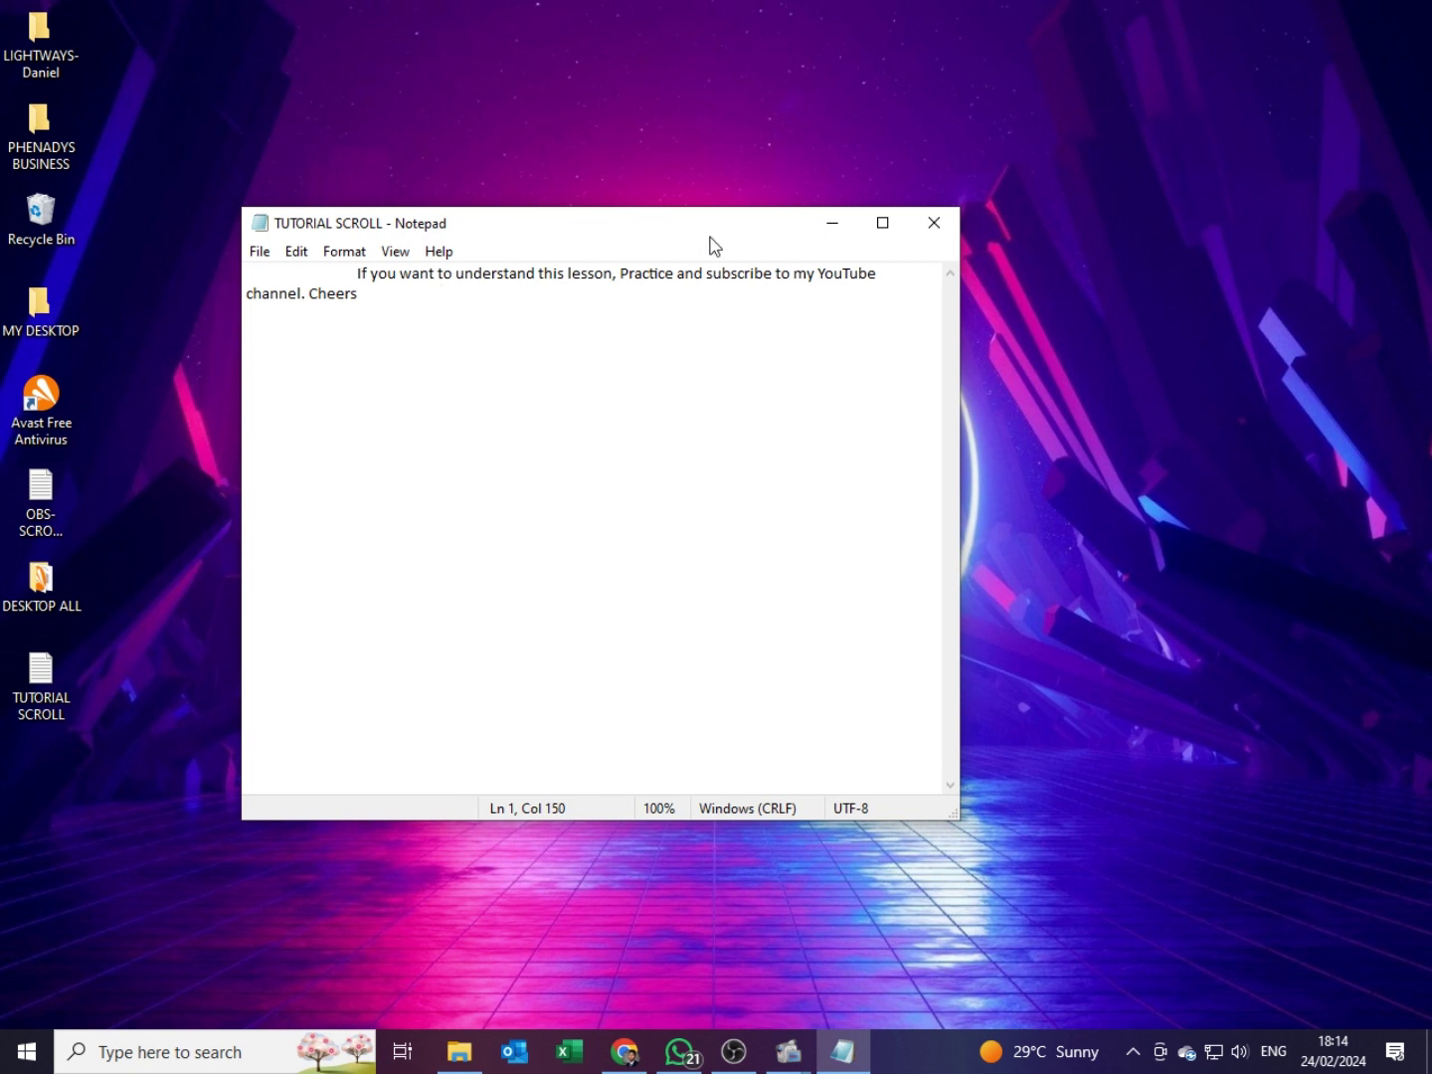
click(927, 228)
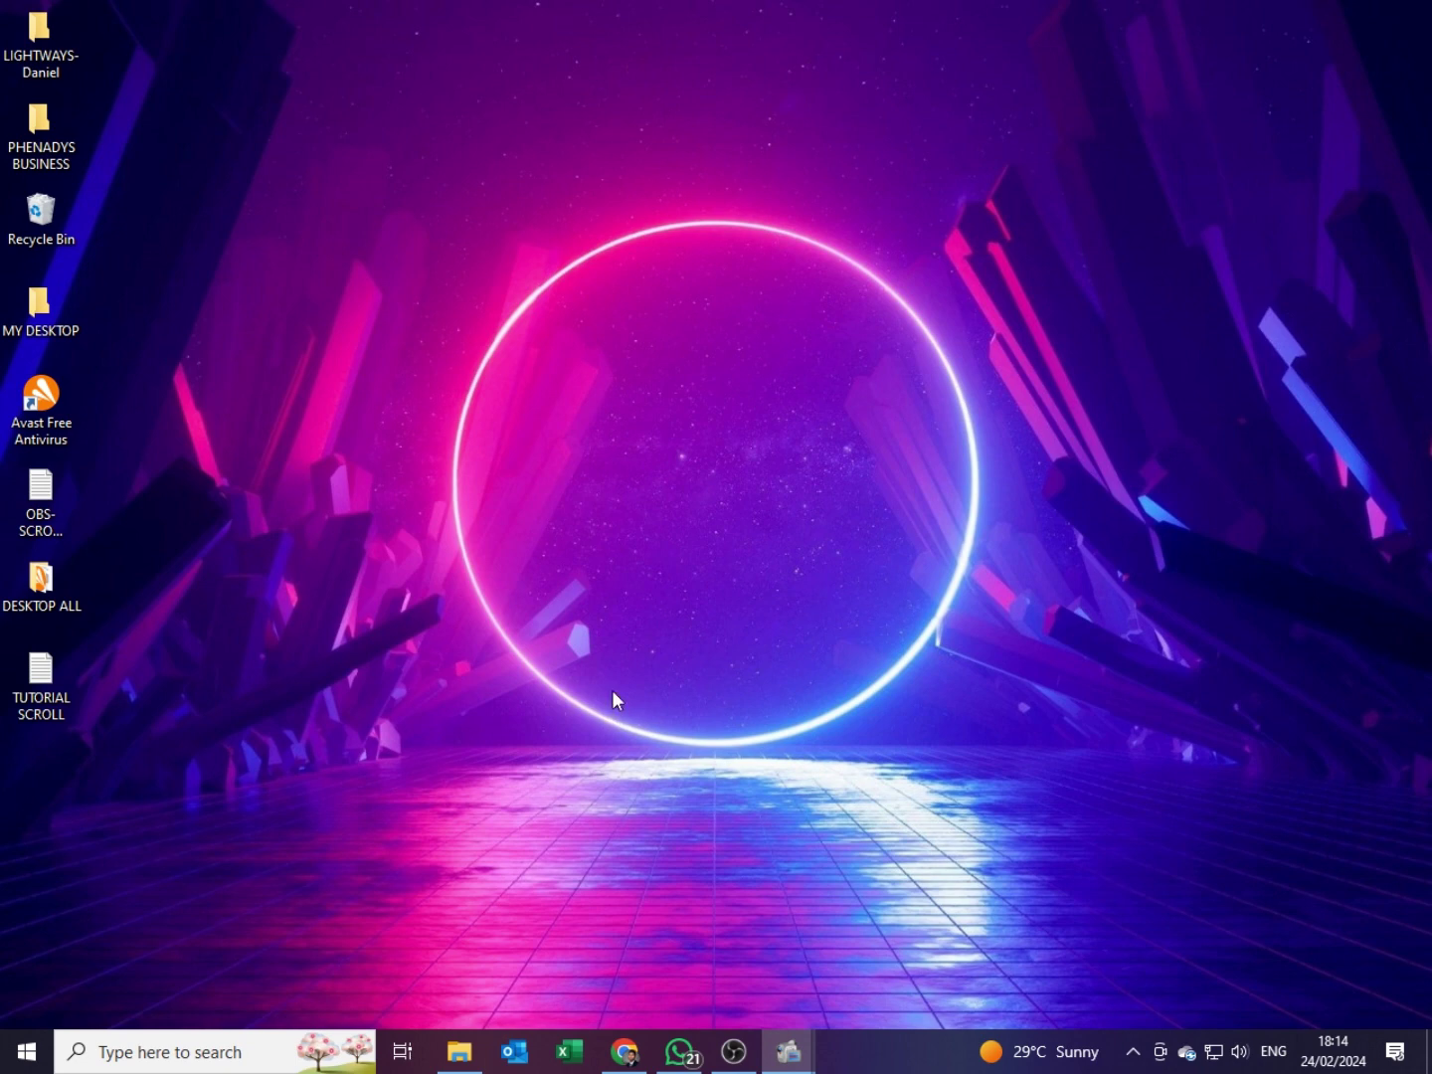
Step: Switch to OBS Studio and add a new Text (GDI+) source named "scrolling text" to the scene
click(734, 1052)
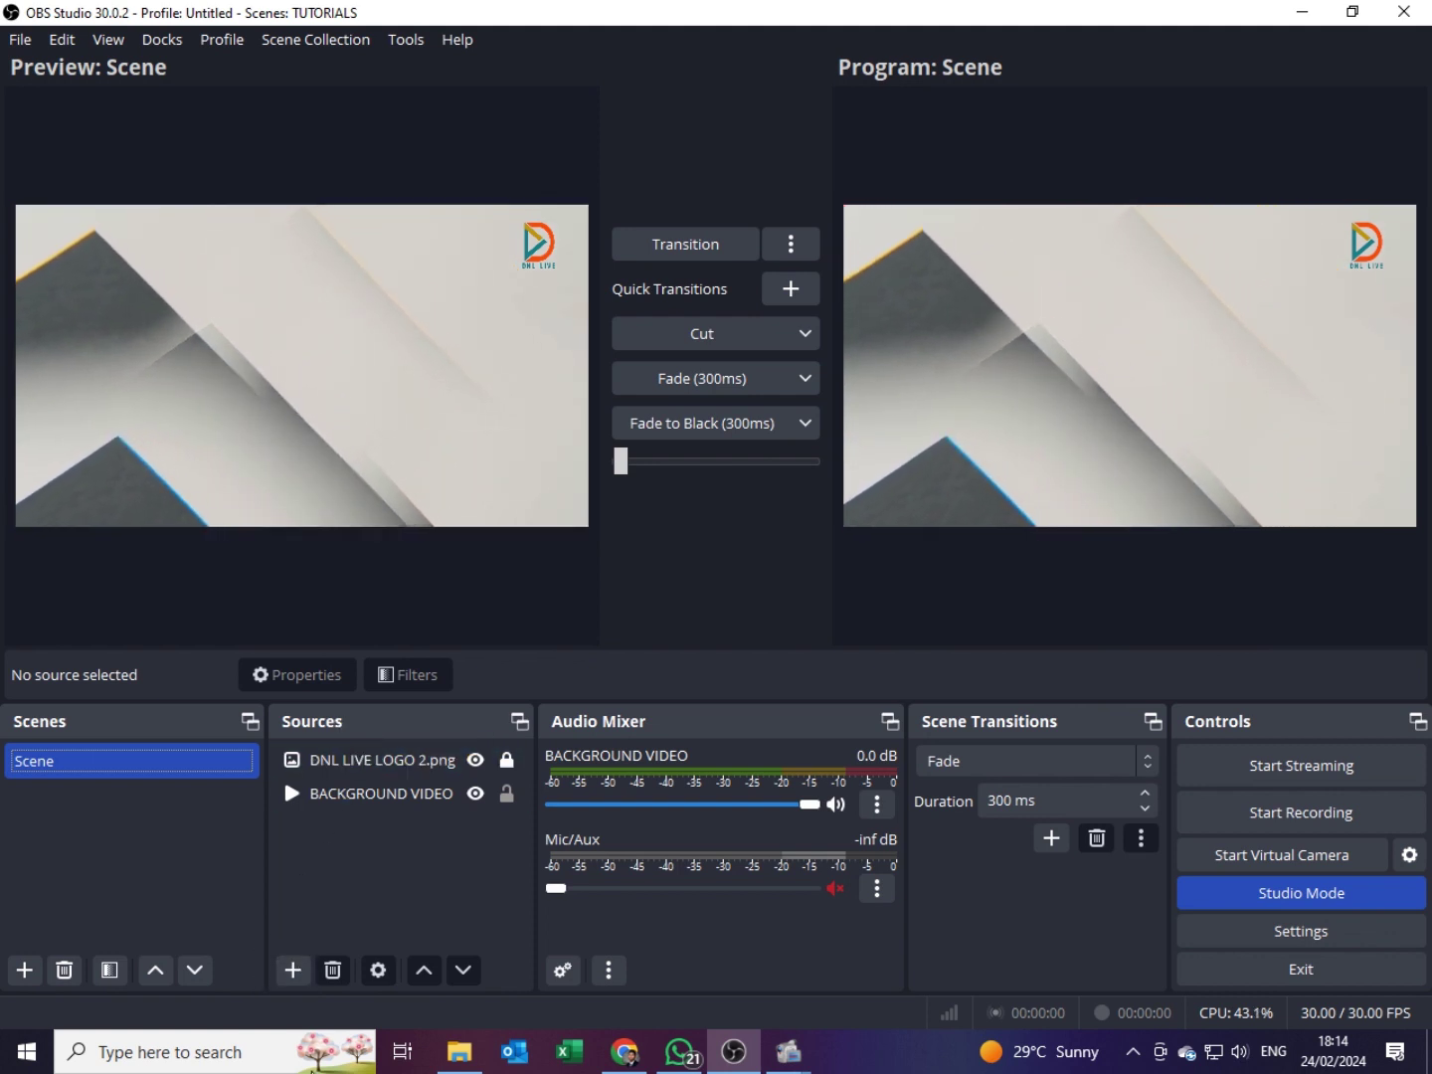
click(284, 970)
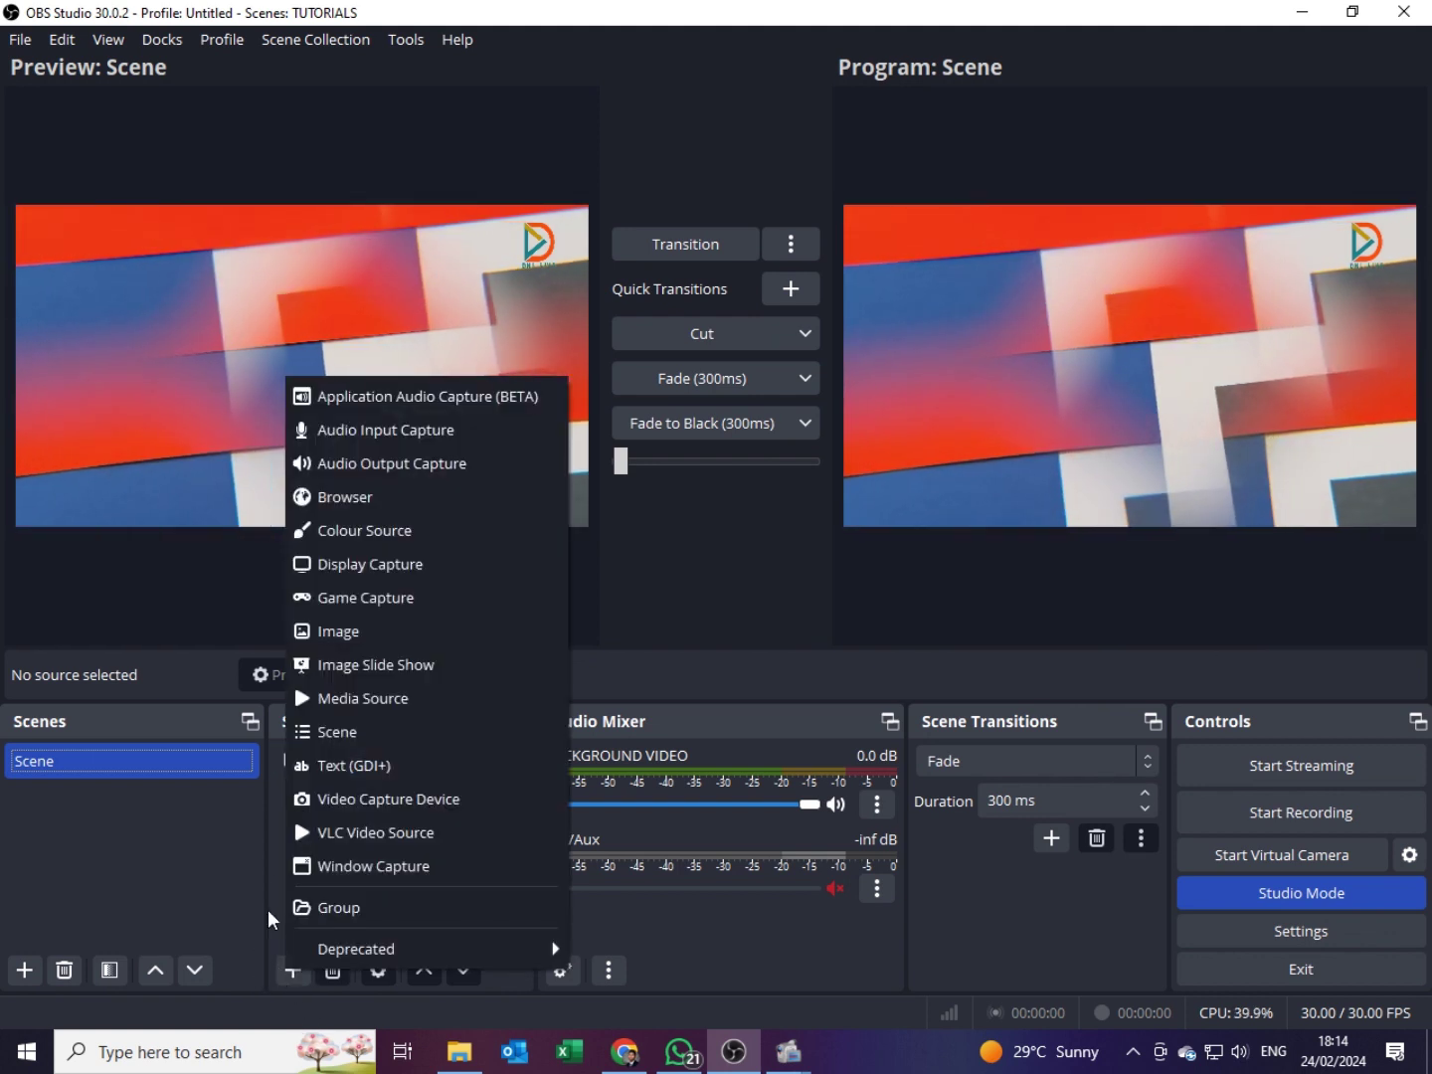
click(338, 765)
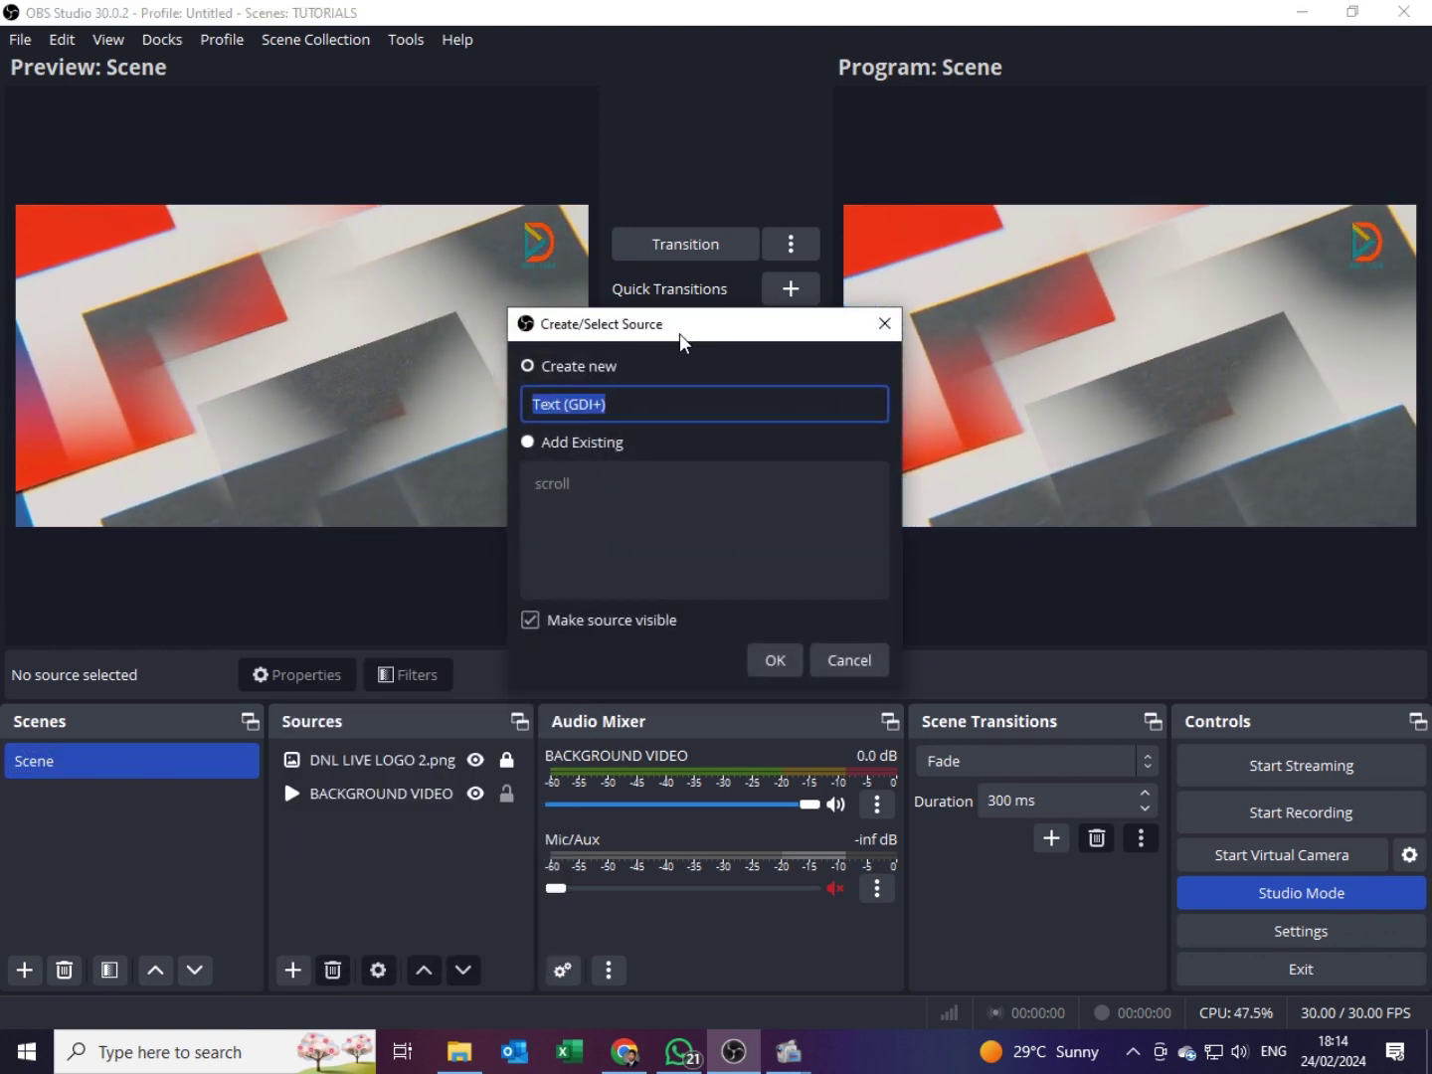
text(sc)
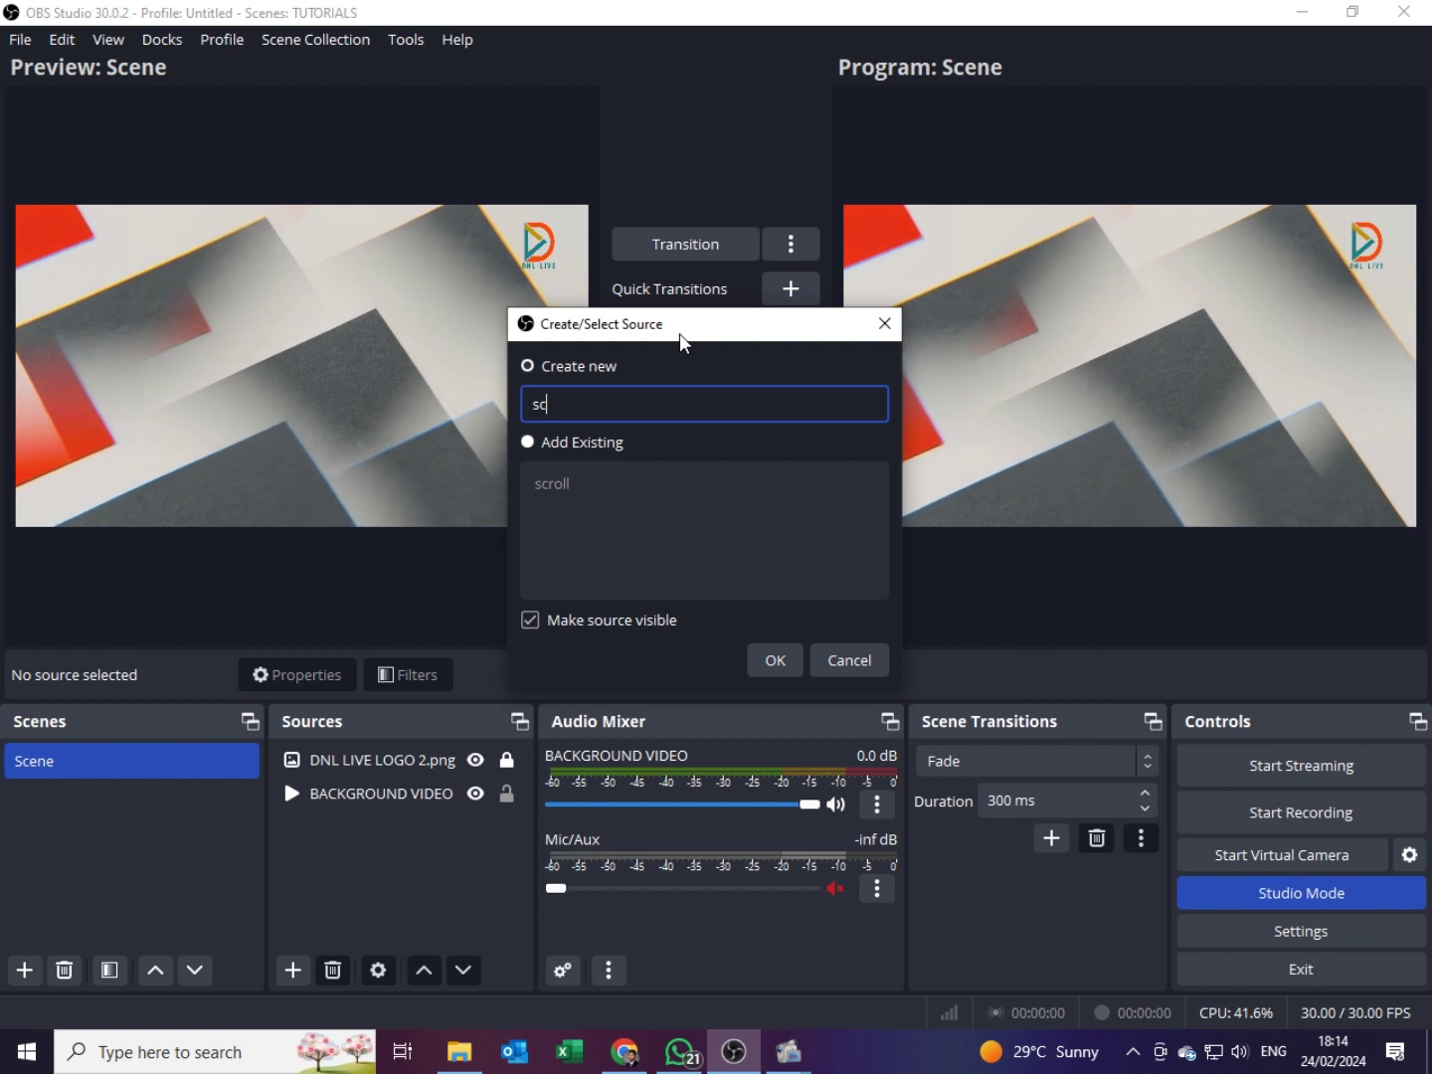
text(rolling )
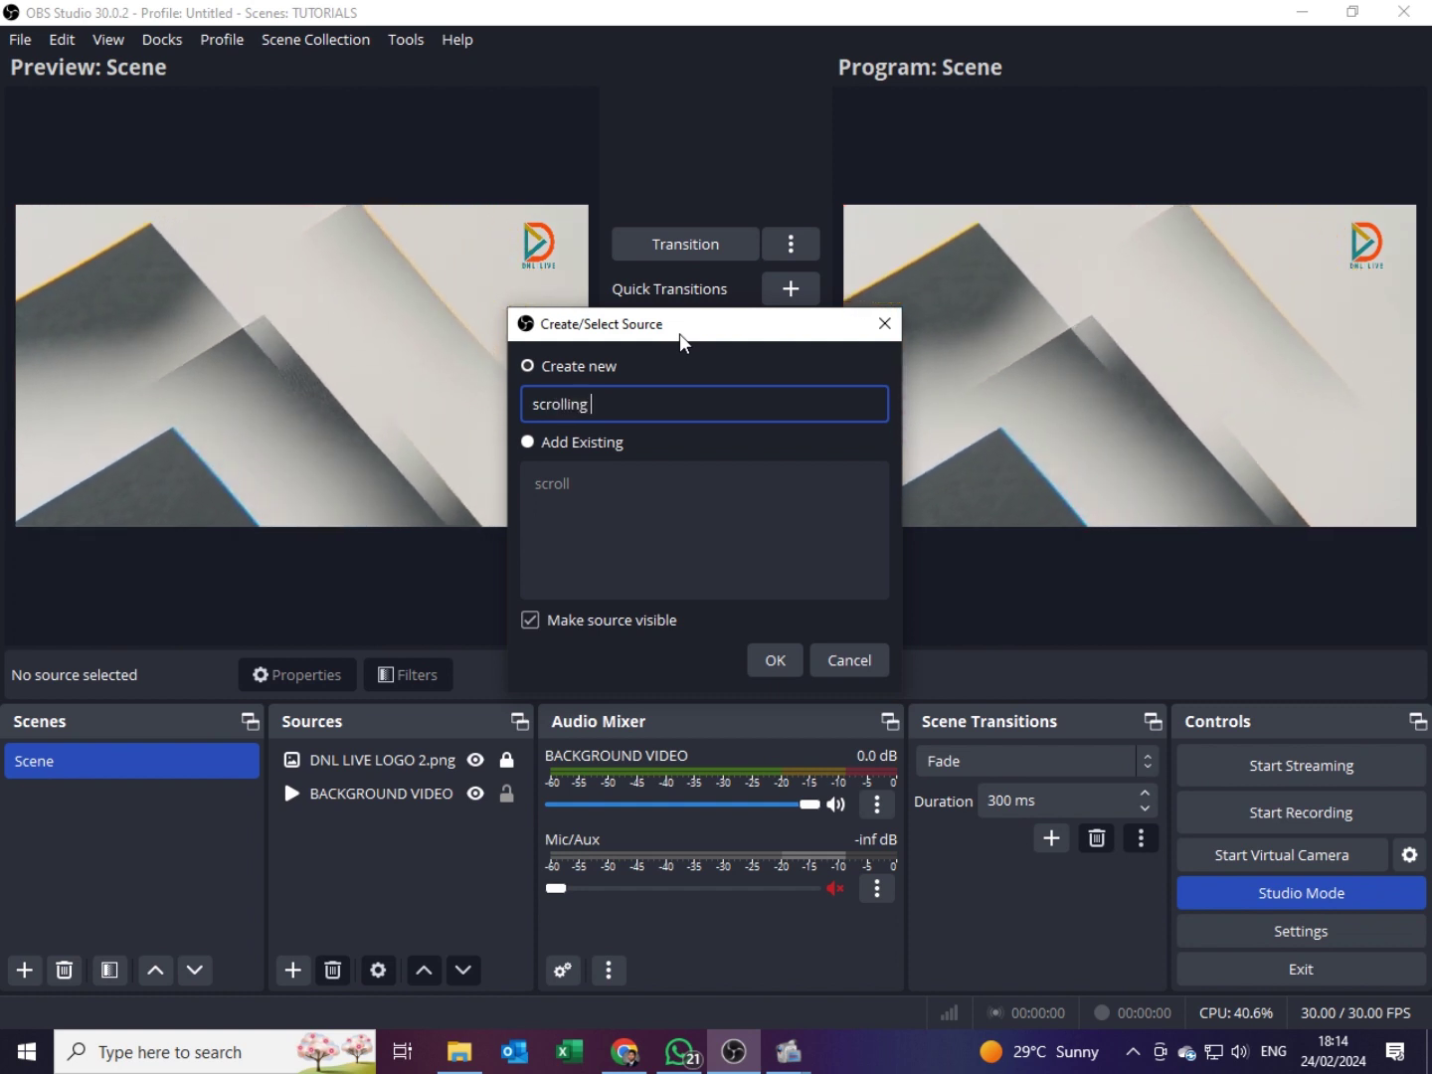
text(text)
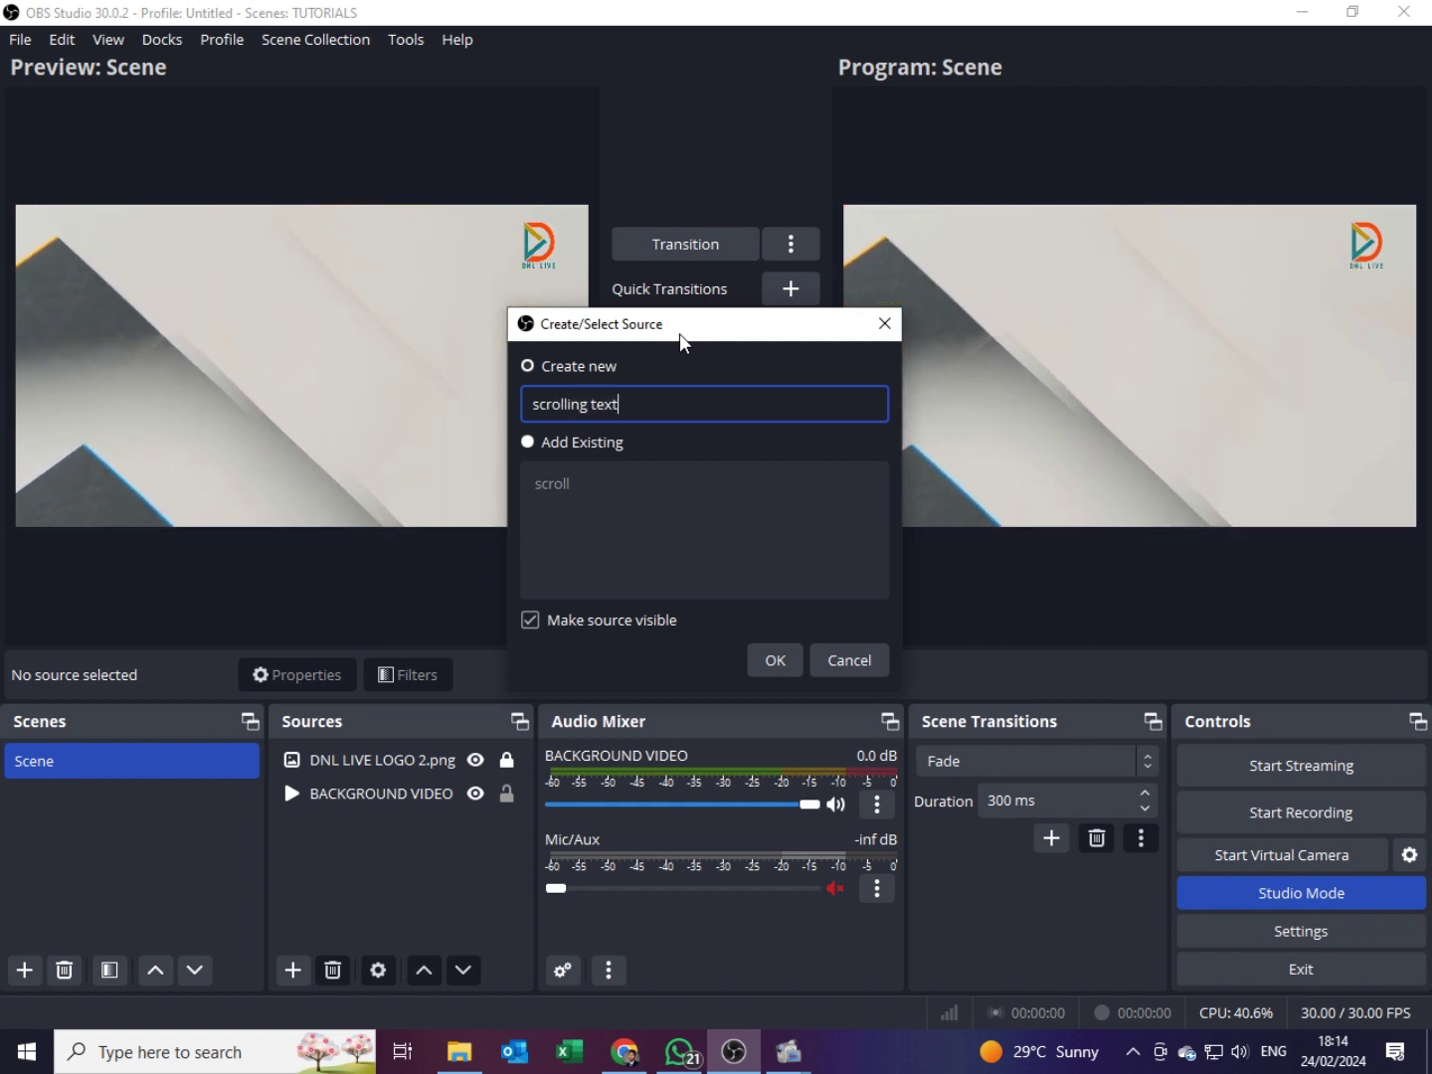
click(775, 662)
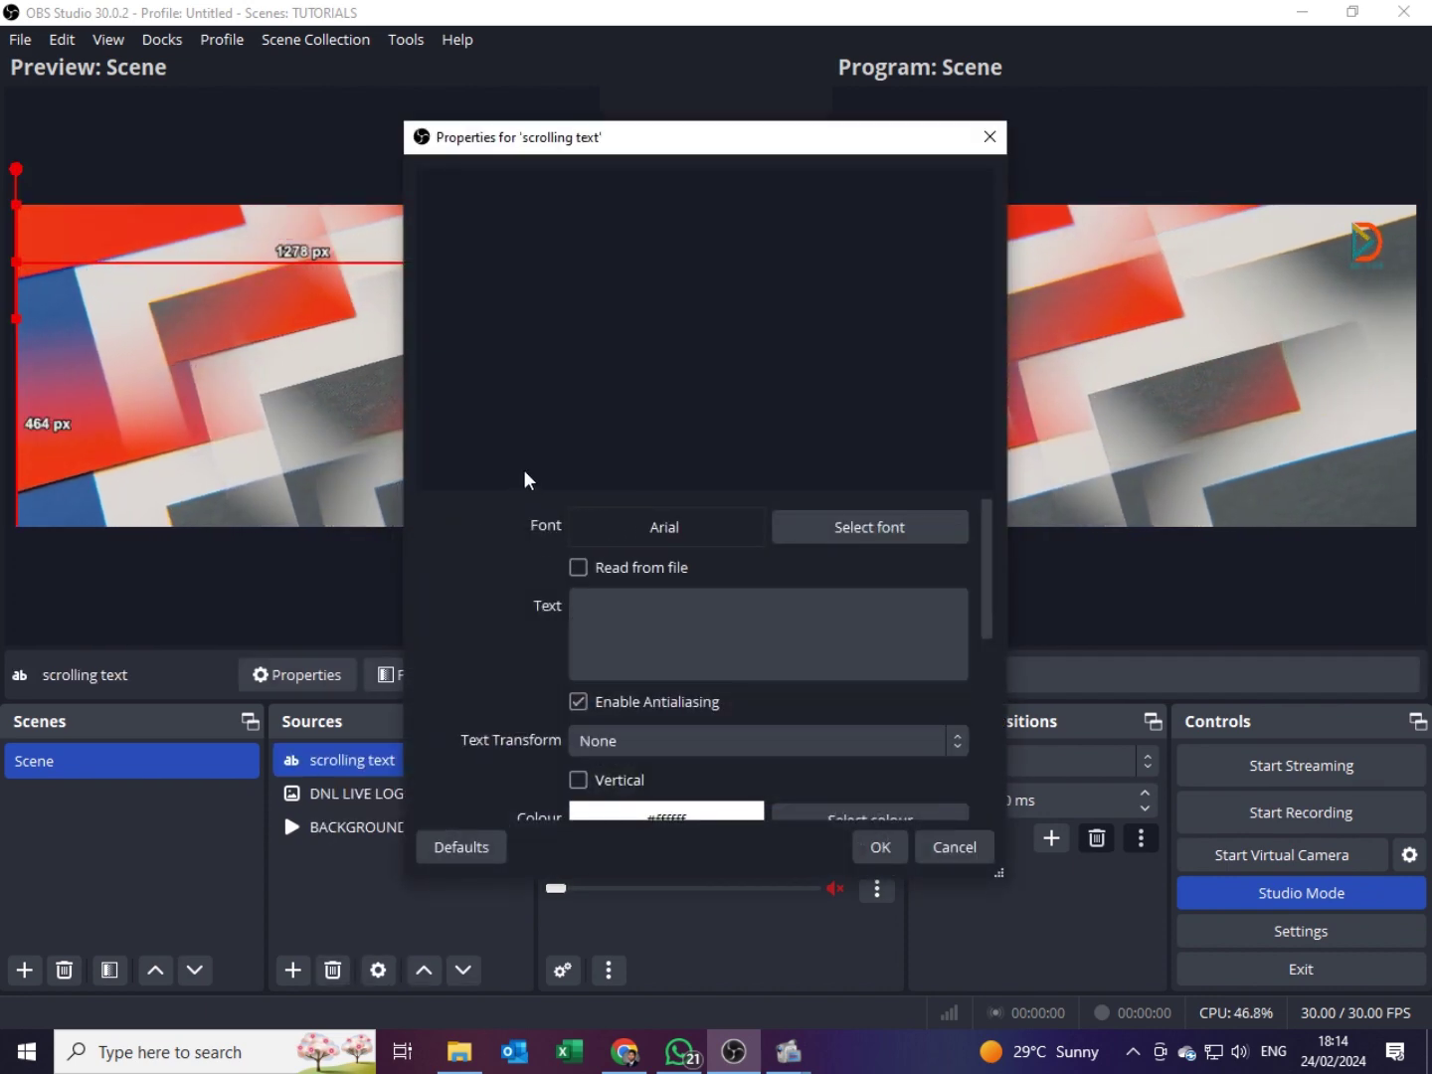
Step: Make the source read its text from the desktop file TUTORIAL SCROLL and move it to the bottom edge of the preview canvas
click(585, 614)
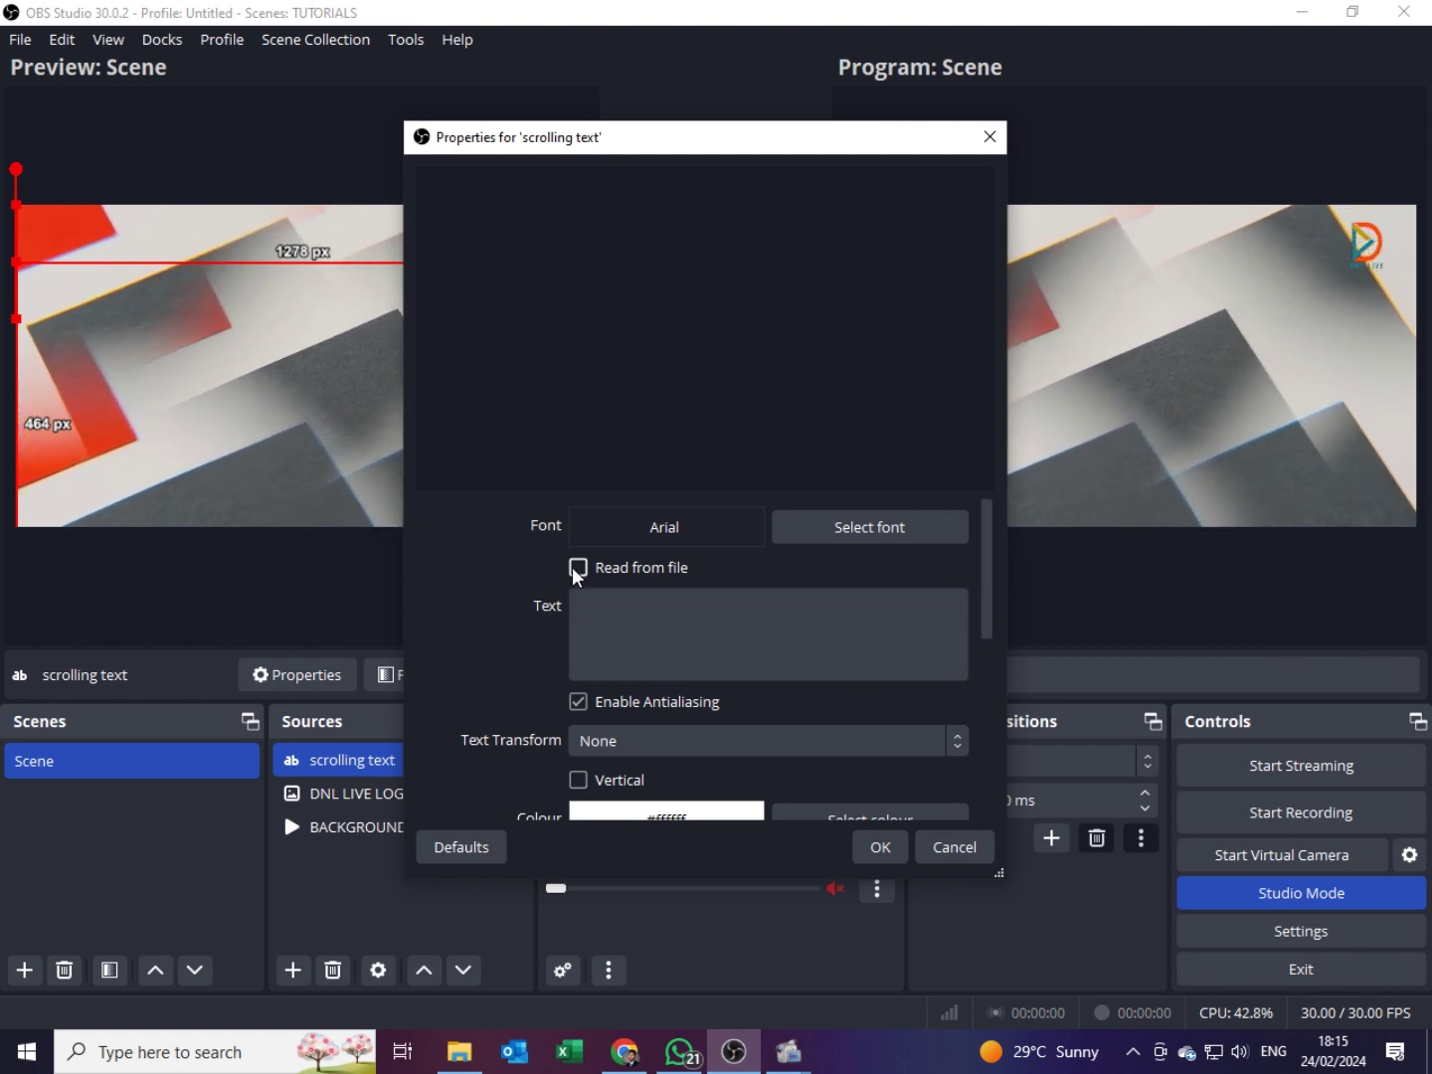
click(580, 569)
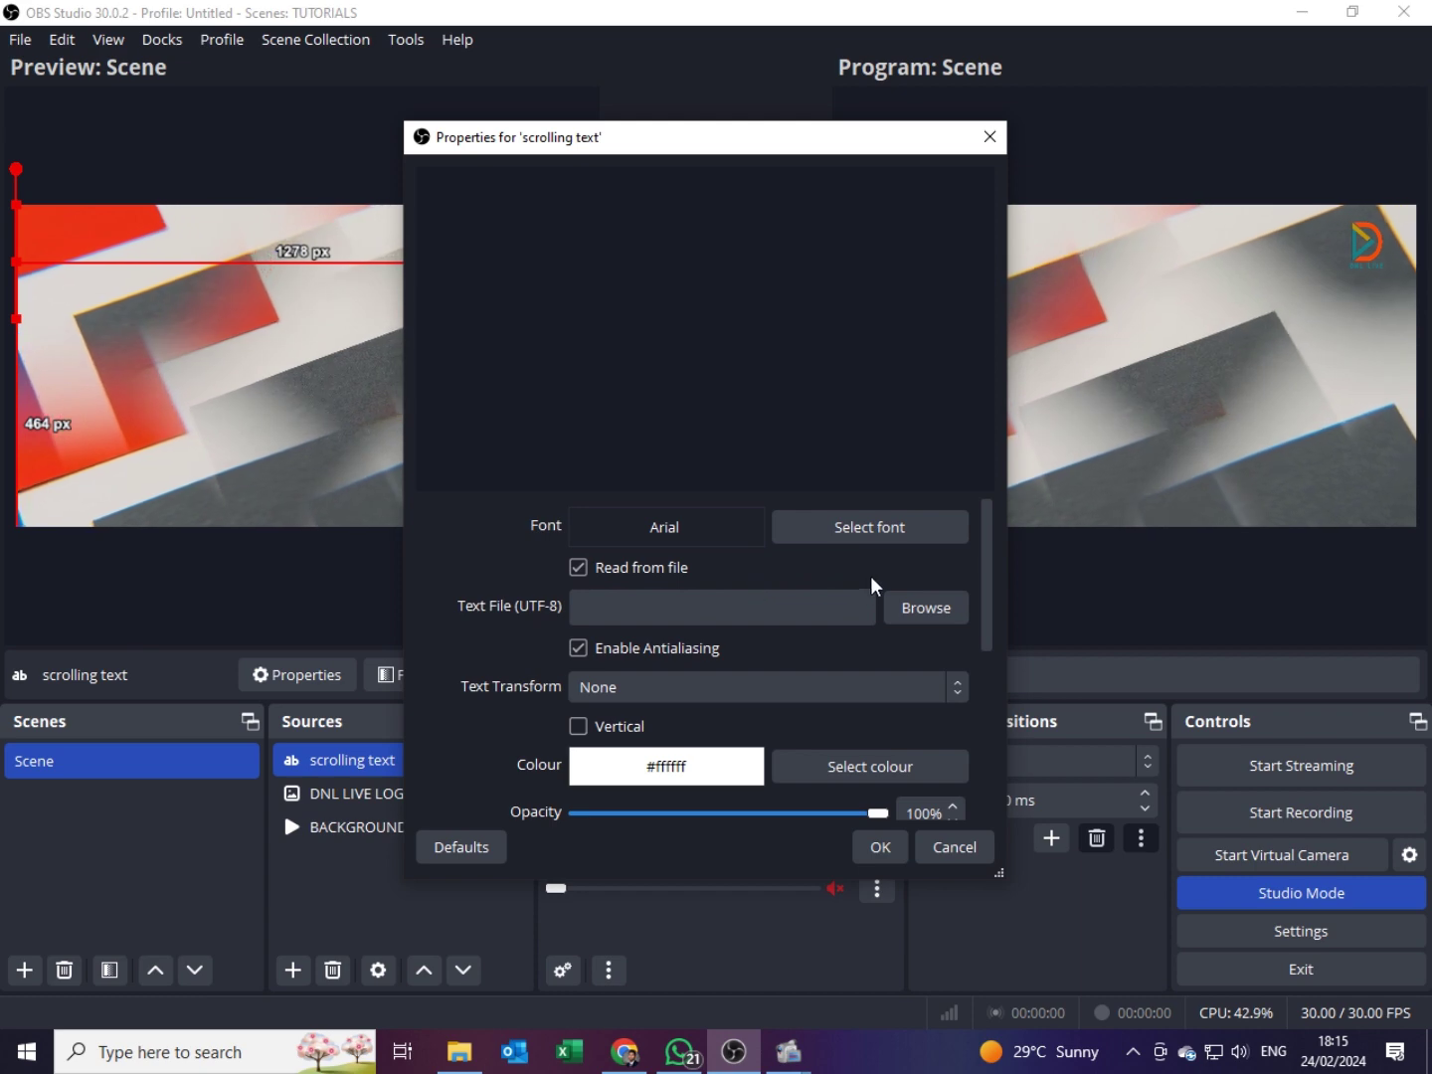
click(926, 614)
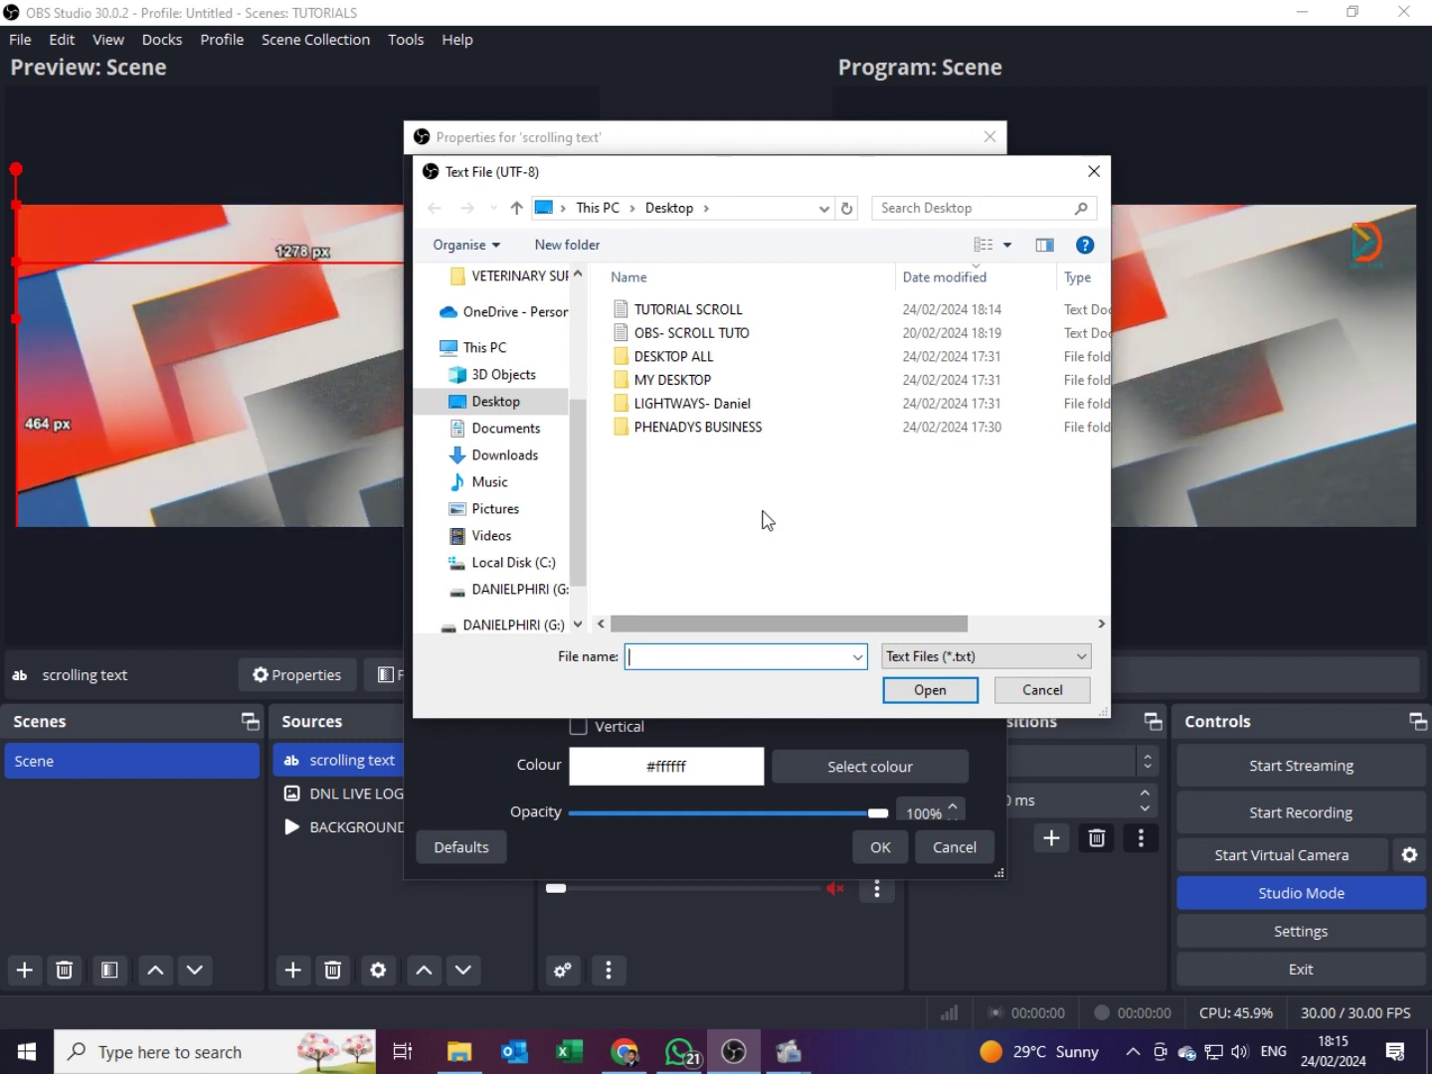
click(494, 400)
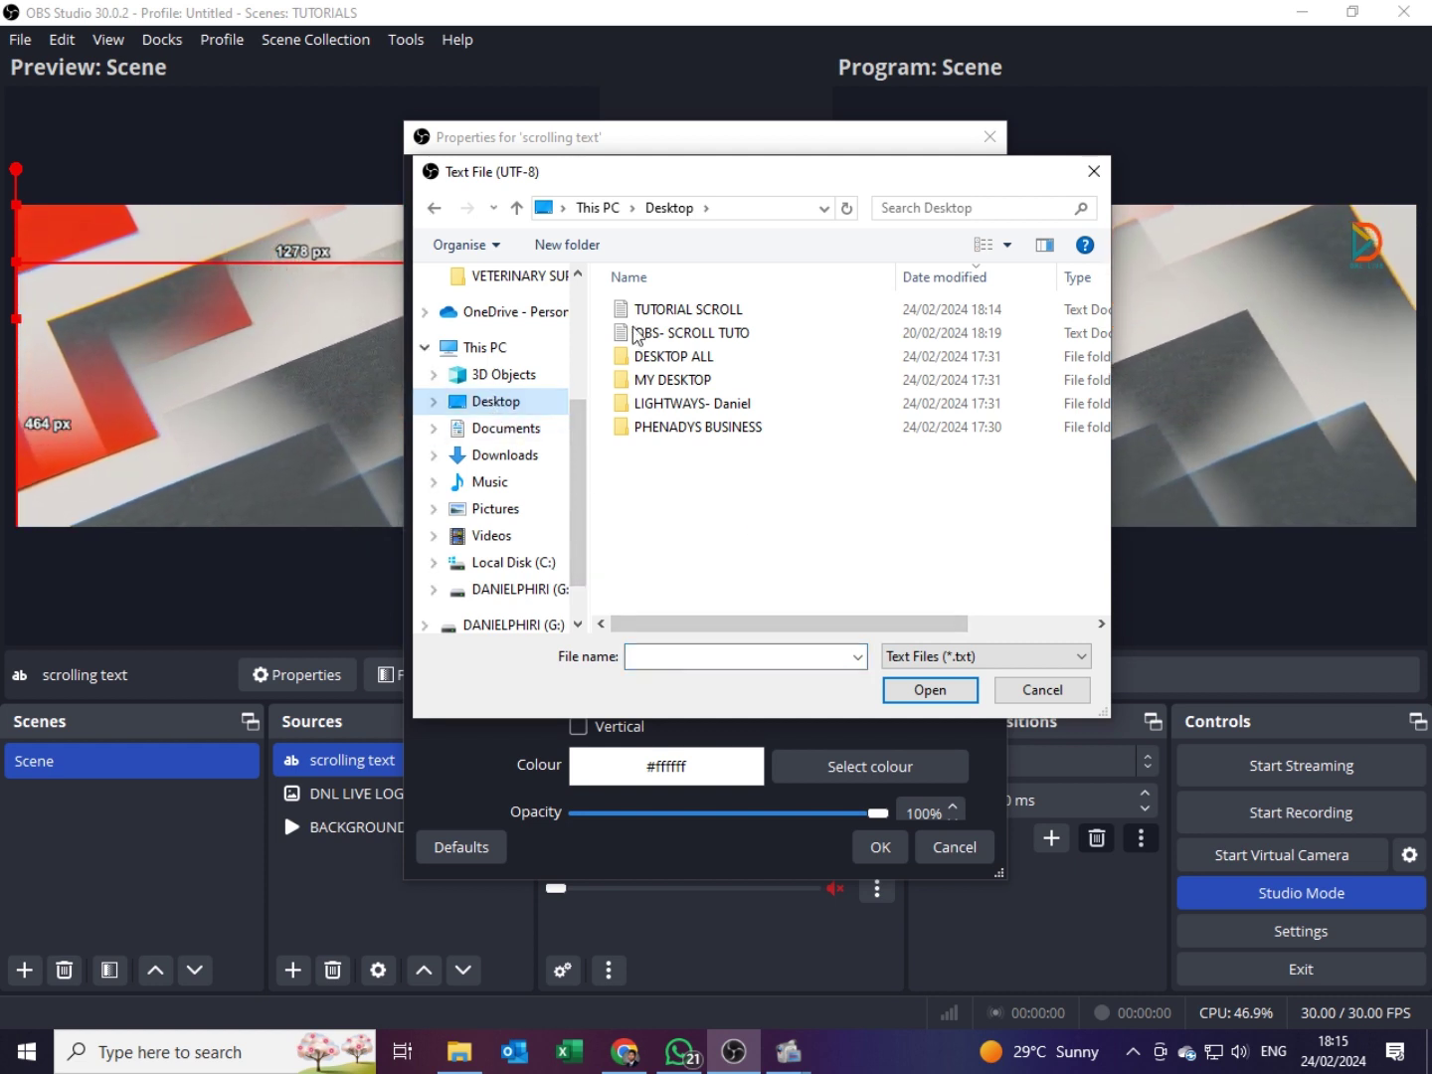
click(694, 312)
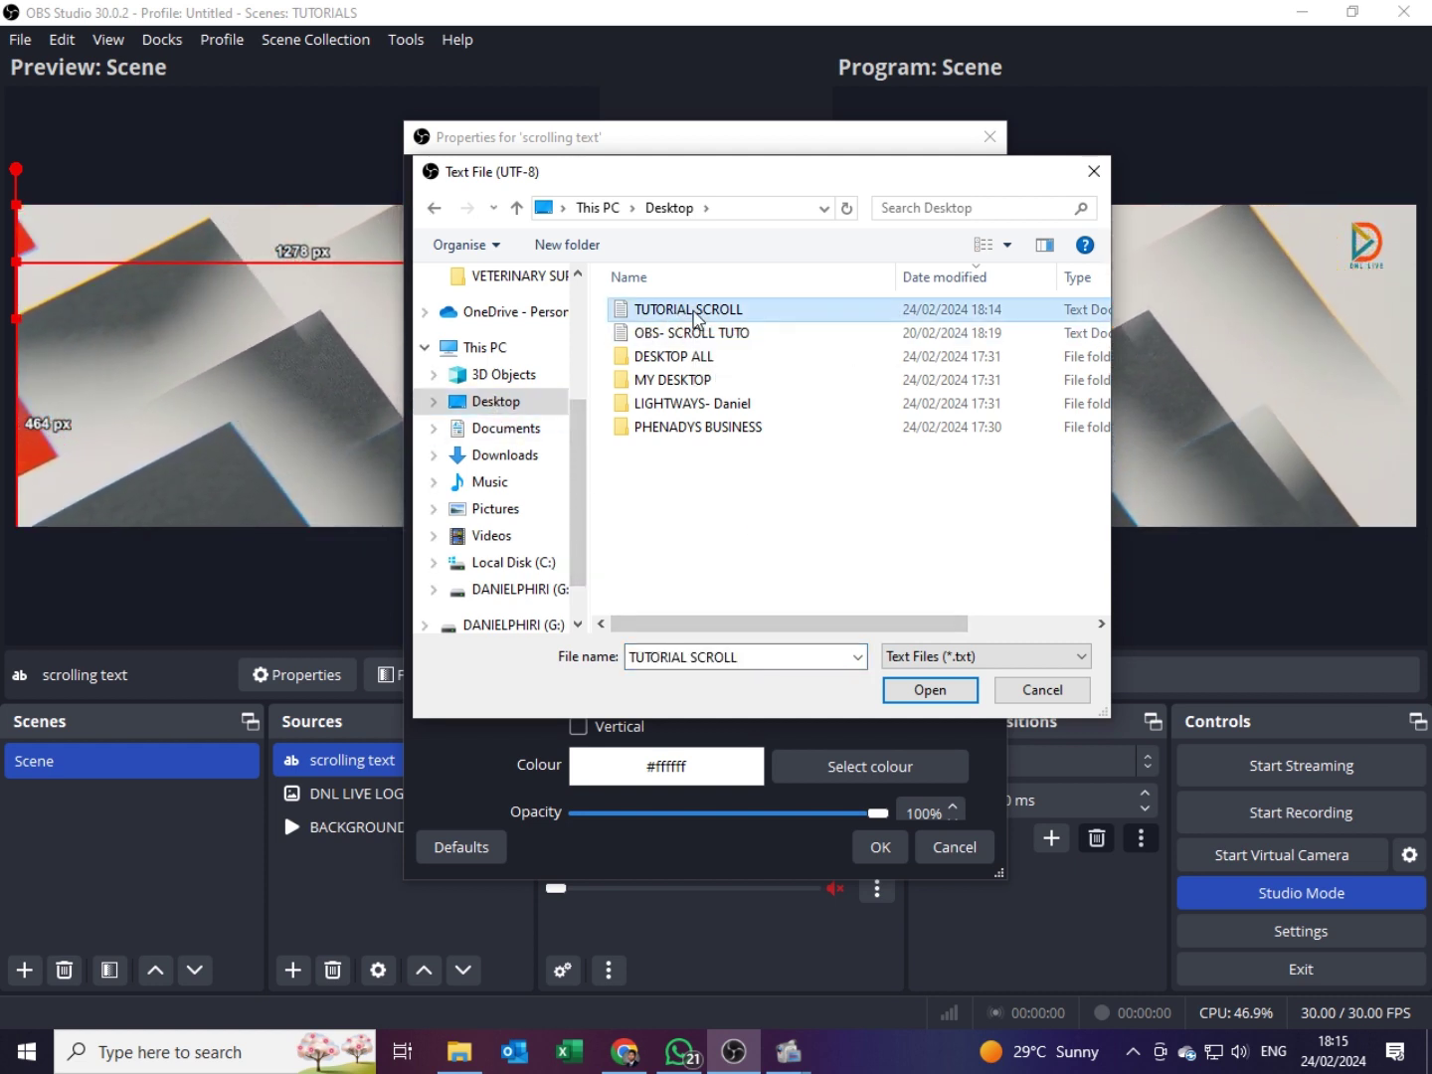
click(913, 688)
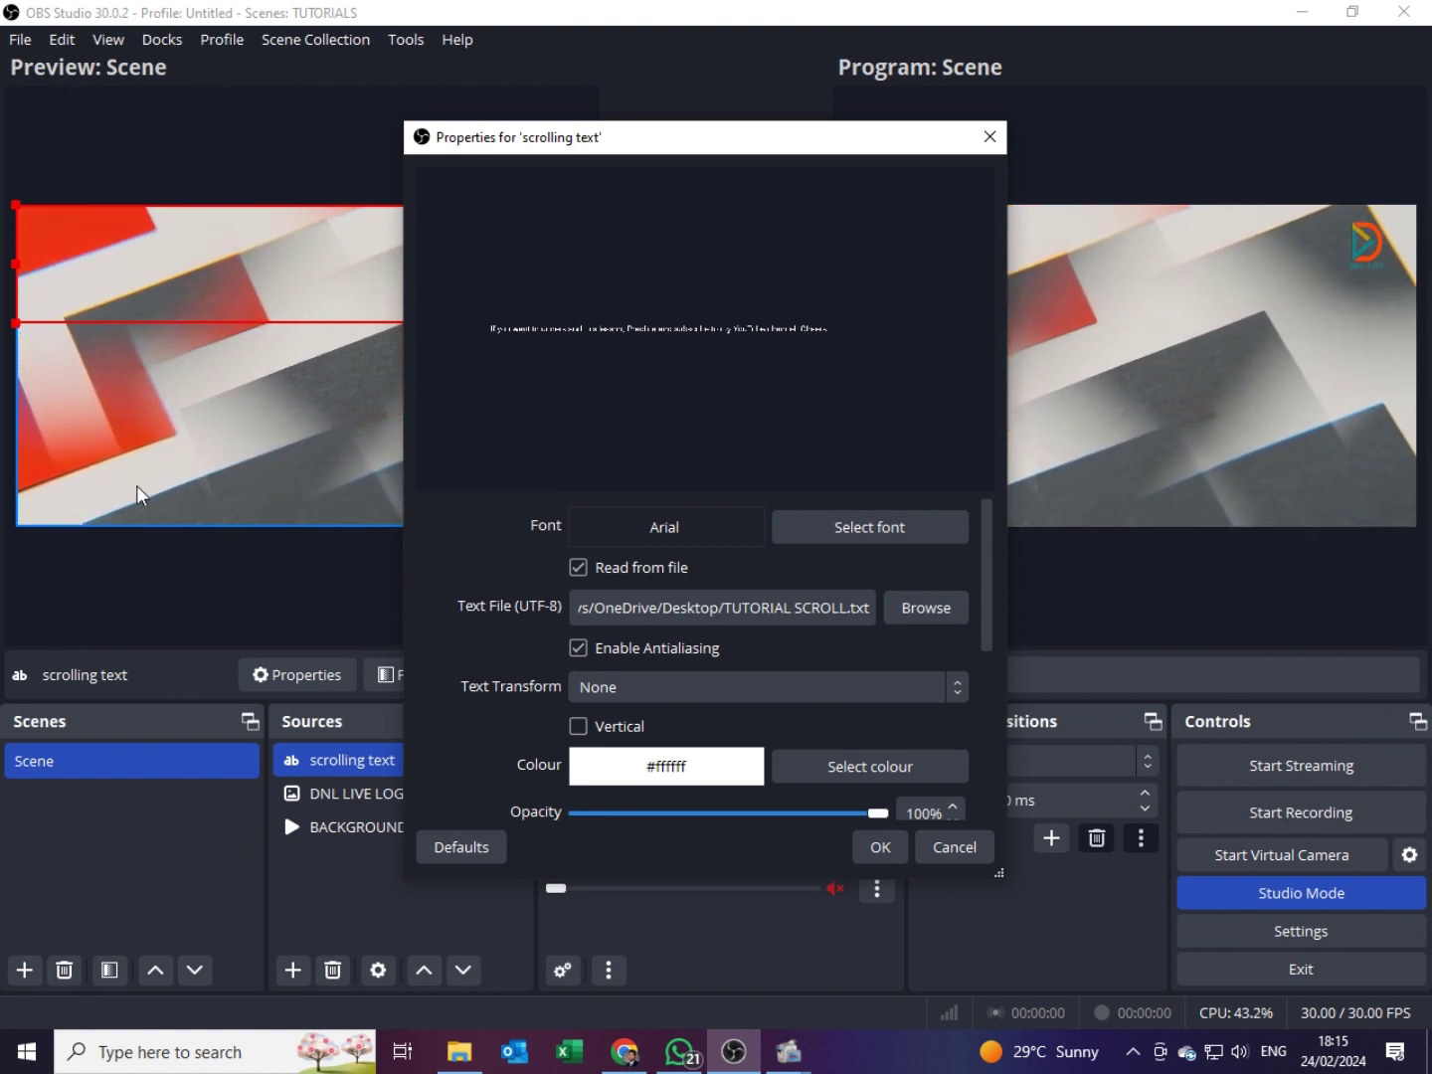
drag(138, 265, 147, 454)
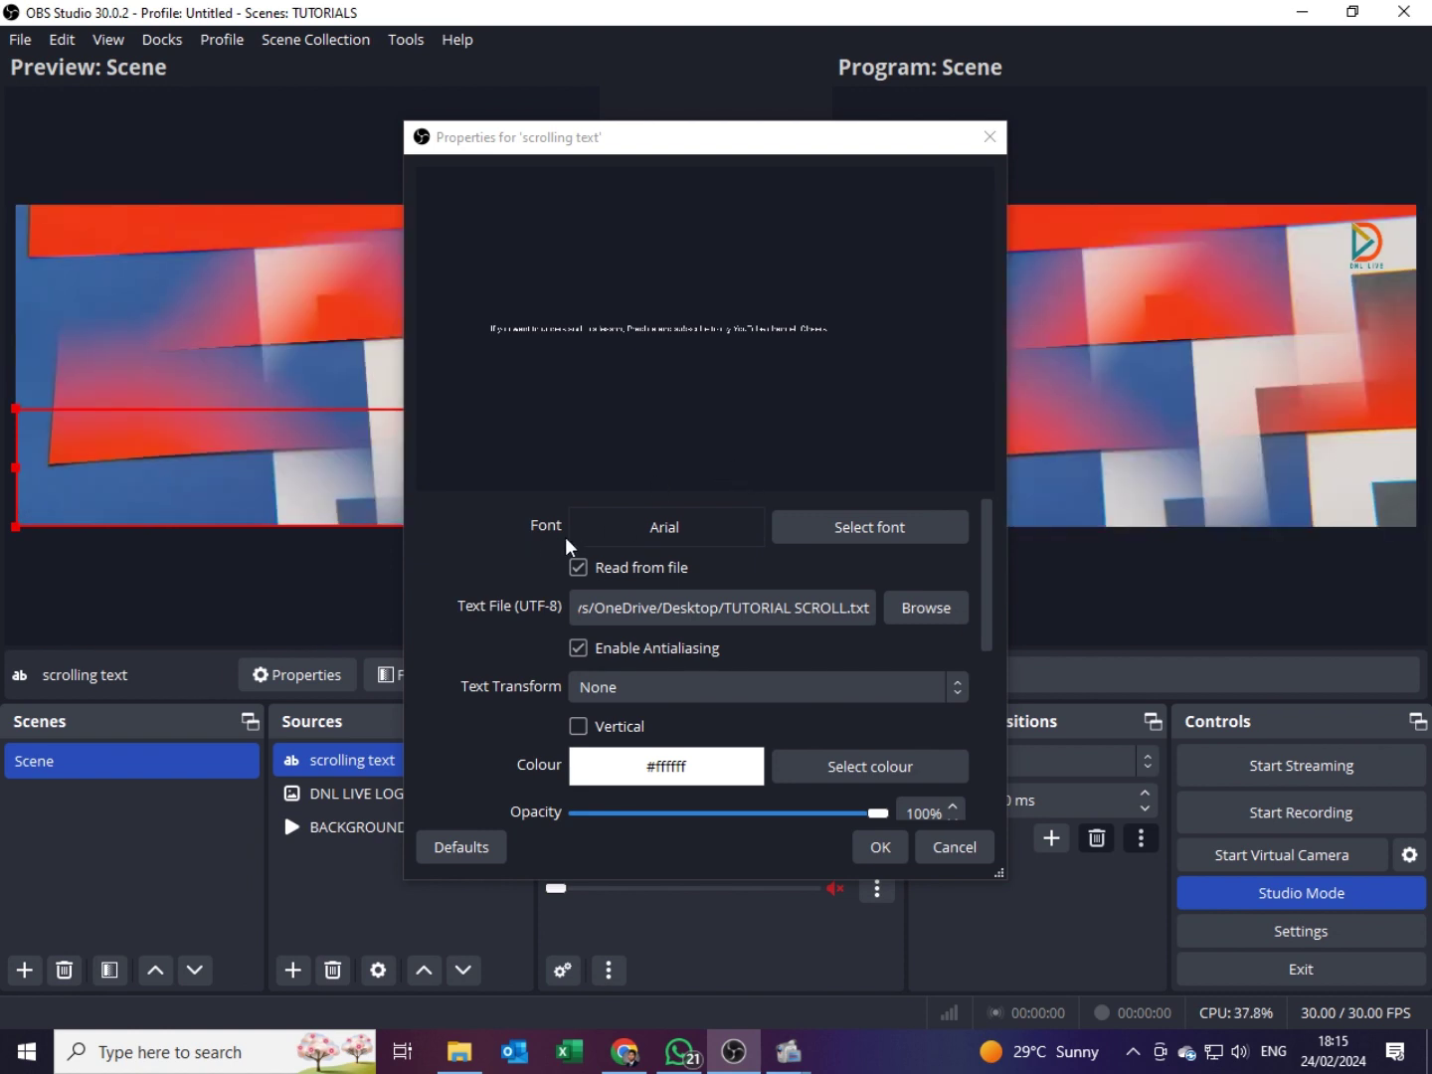
Step: Set the scrolling text source's Arial font size to 36
click(854, 533)
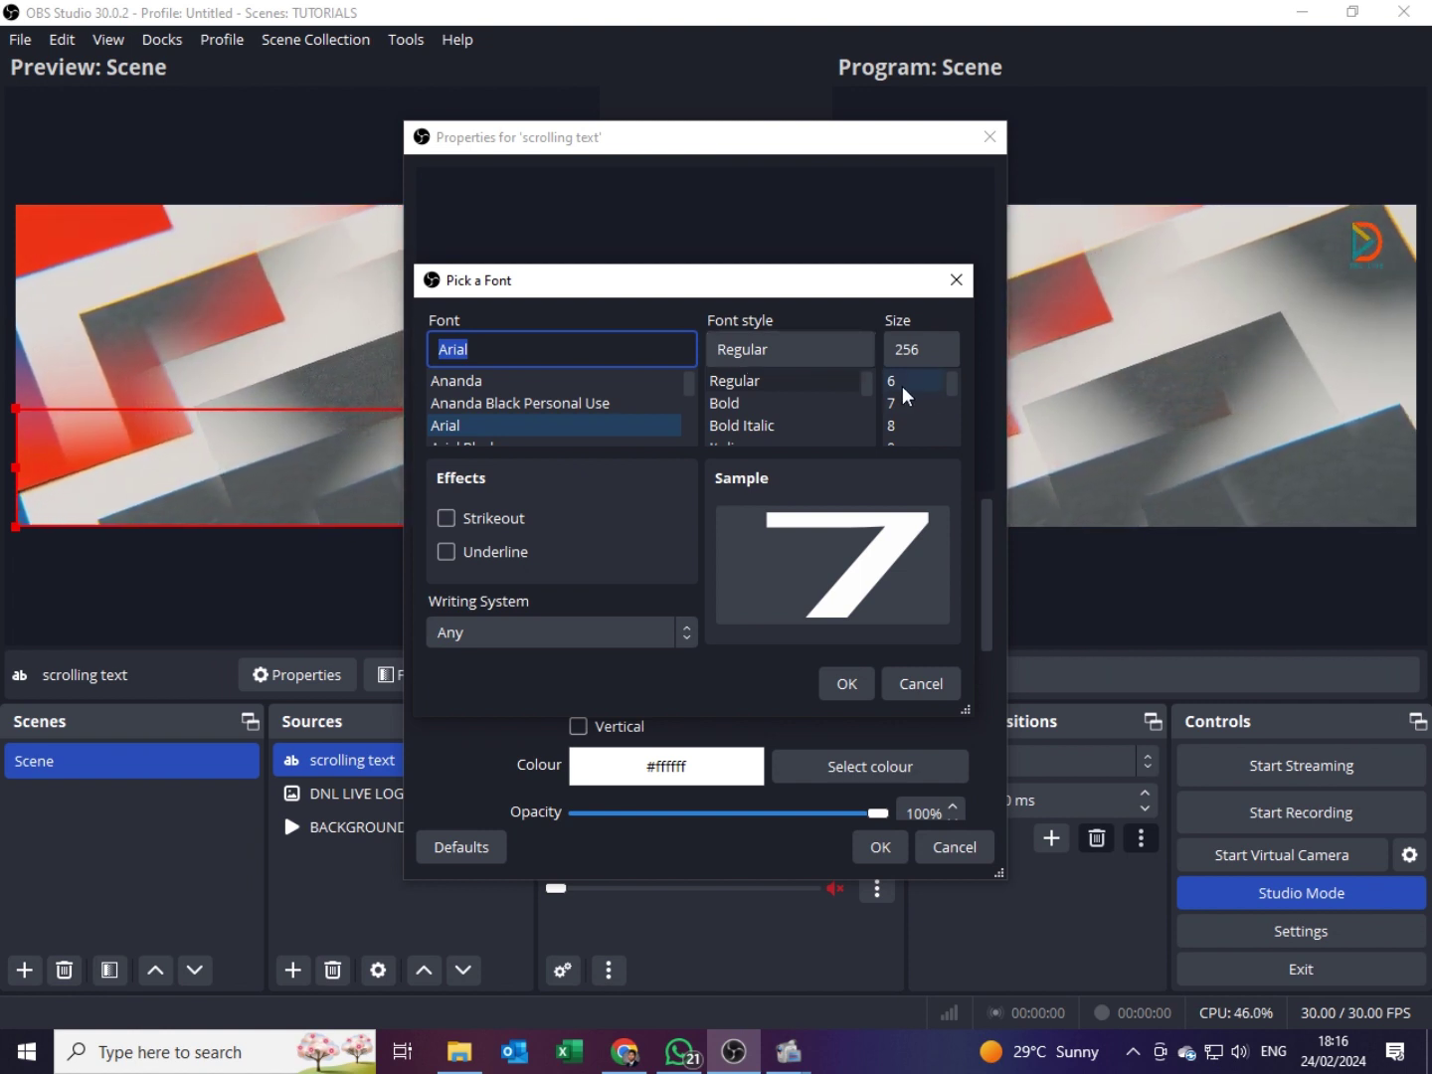
scroll(905, 396, down, 5)
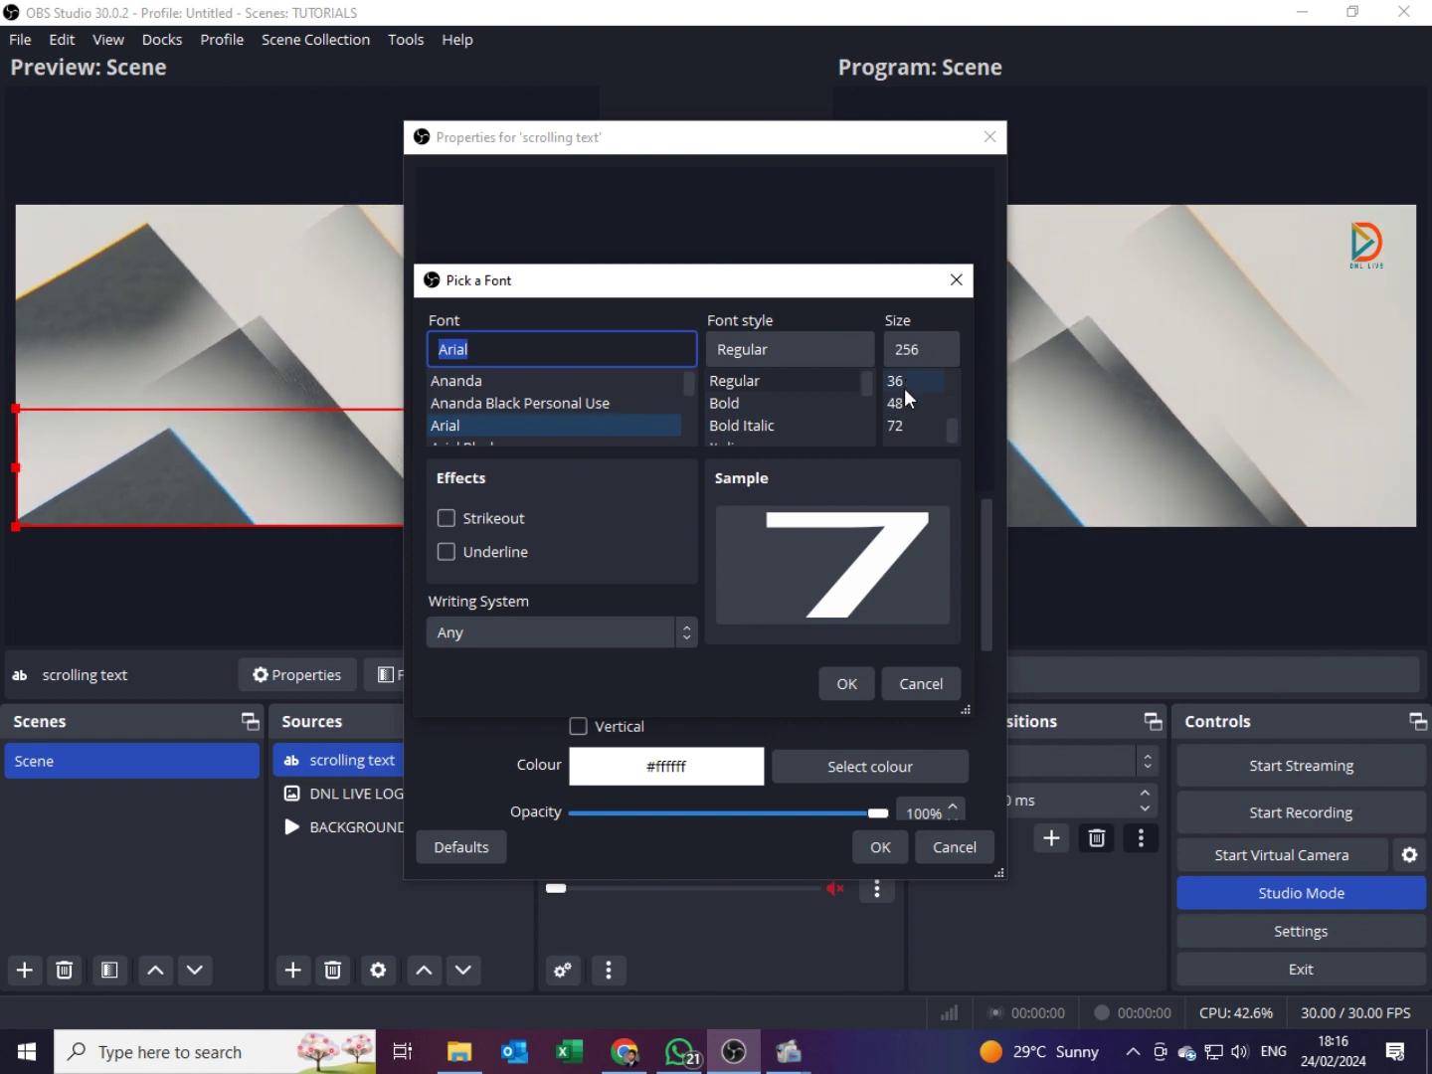
click(905, 382)
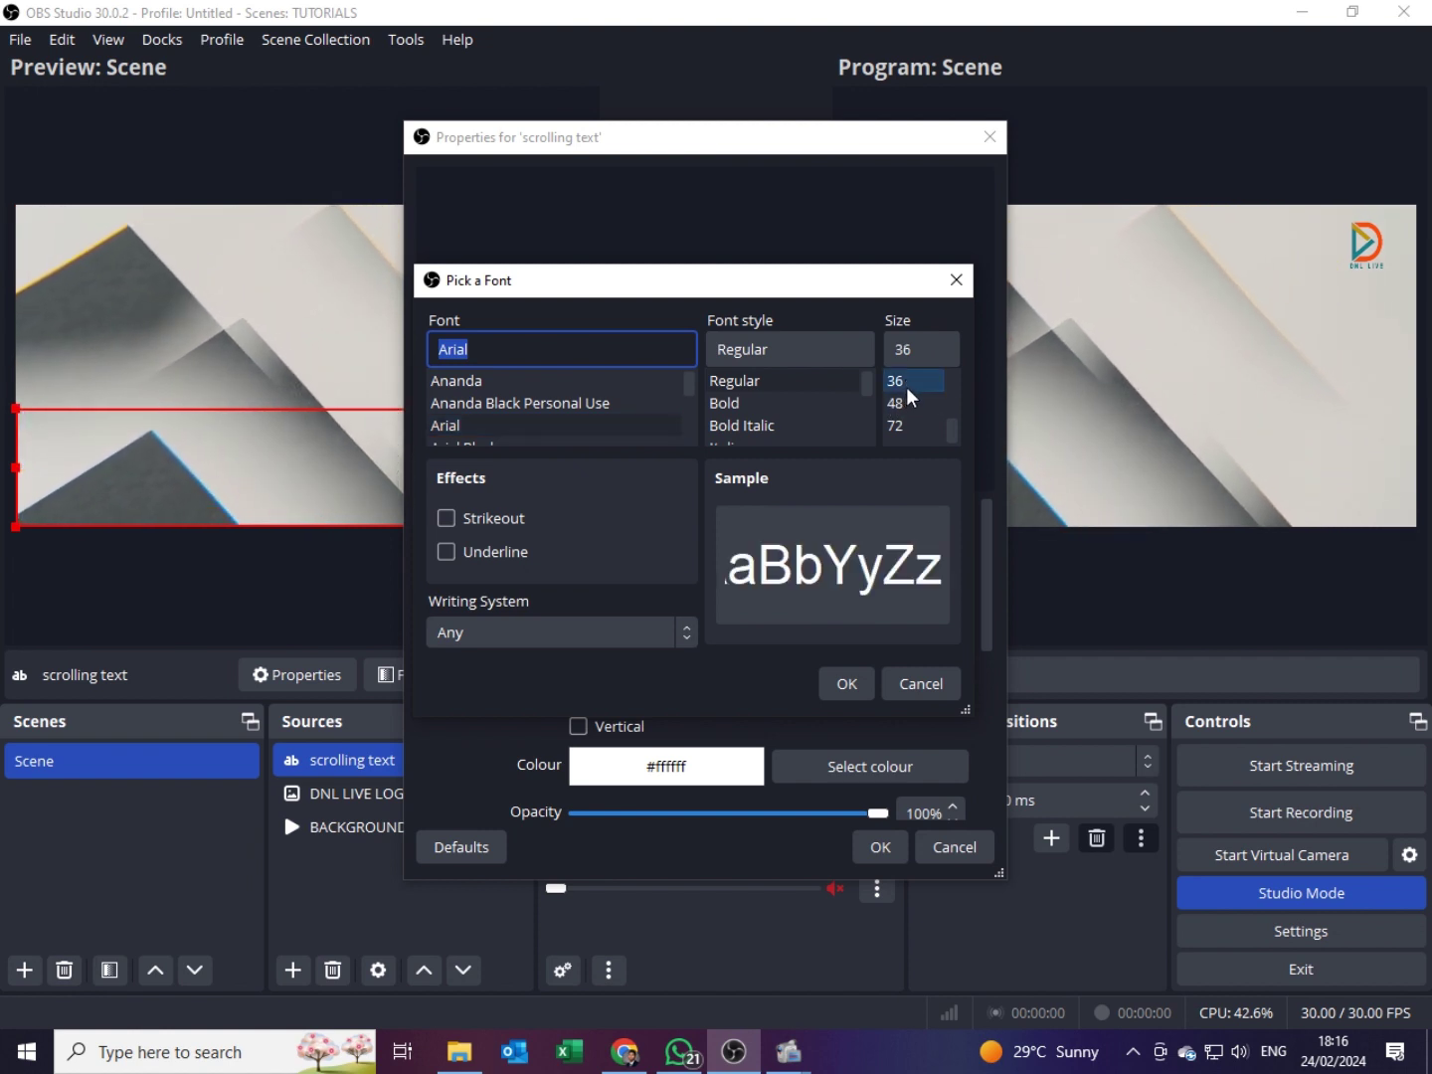
click(846, 684)
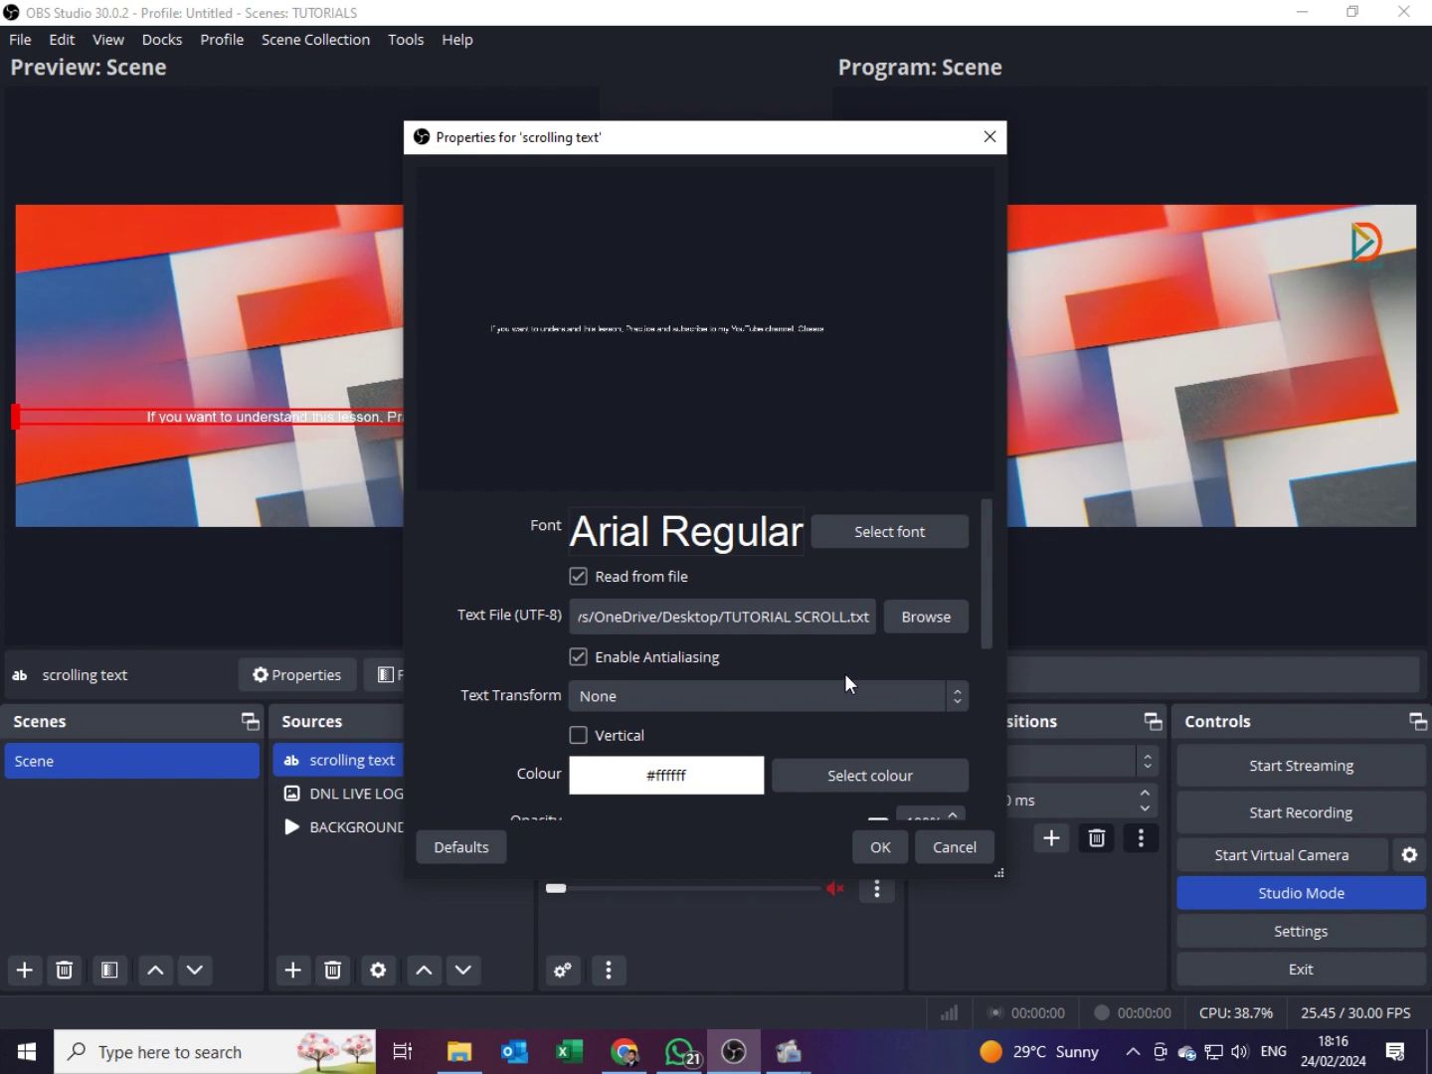
Step: Set the scrolling text source's font size to 48 and accept its properties
click(879, 531)
click(897, 405)
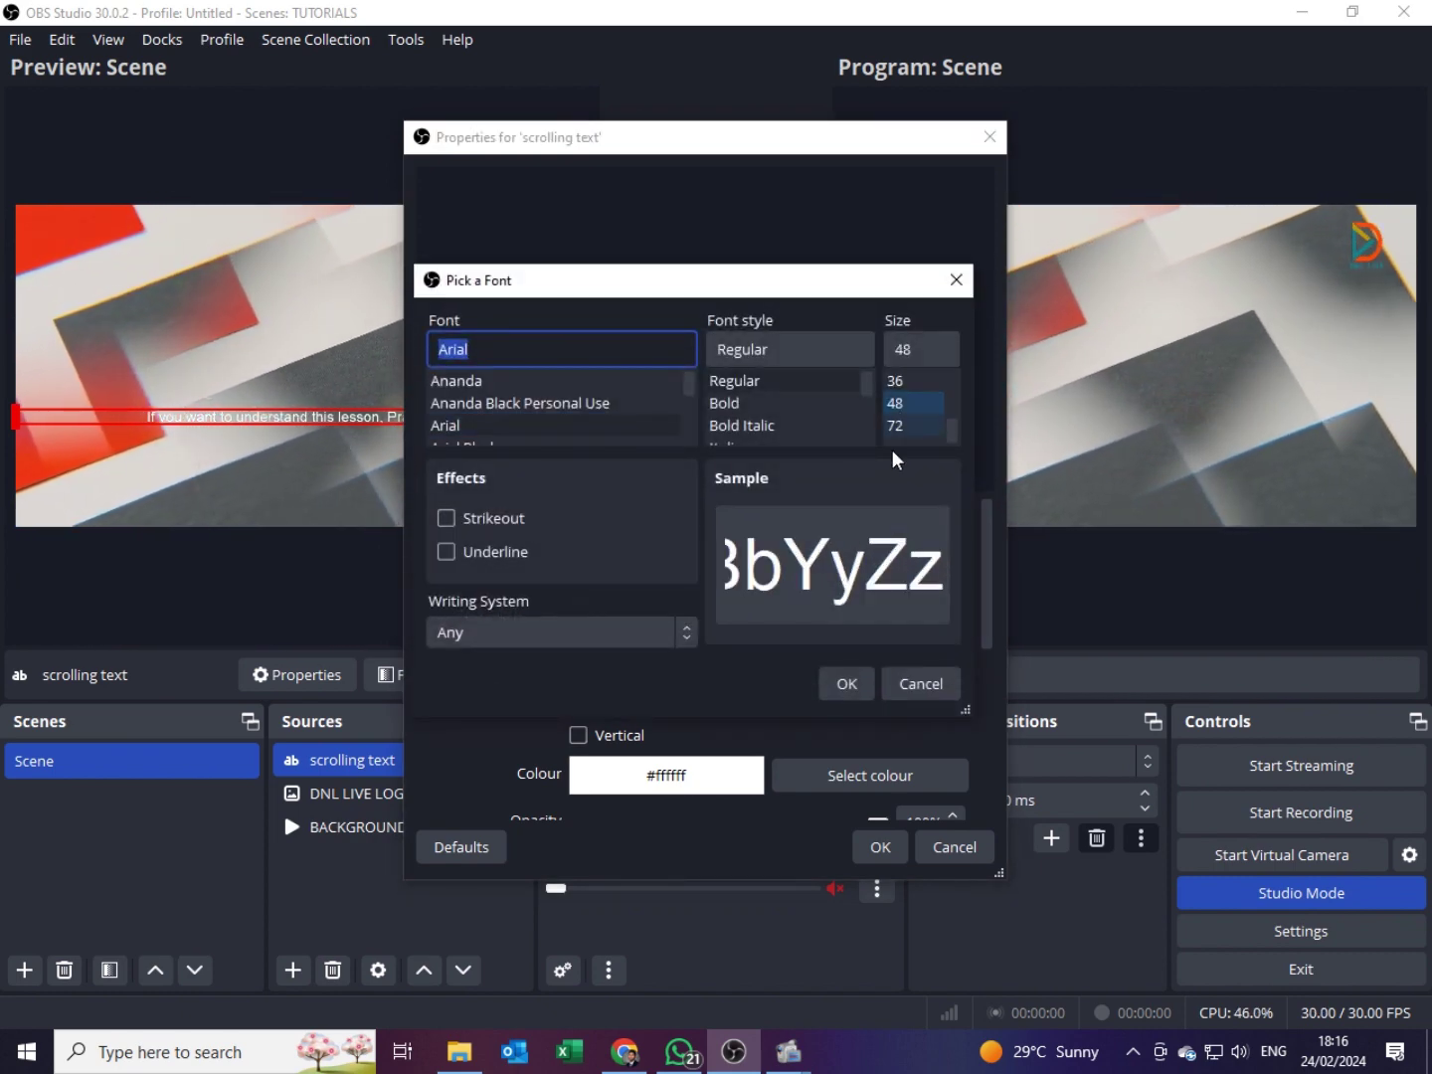
click(847, 683)
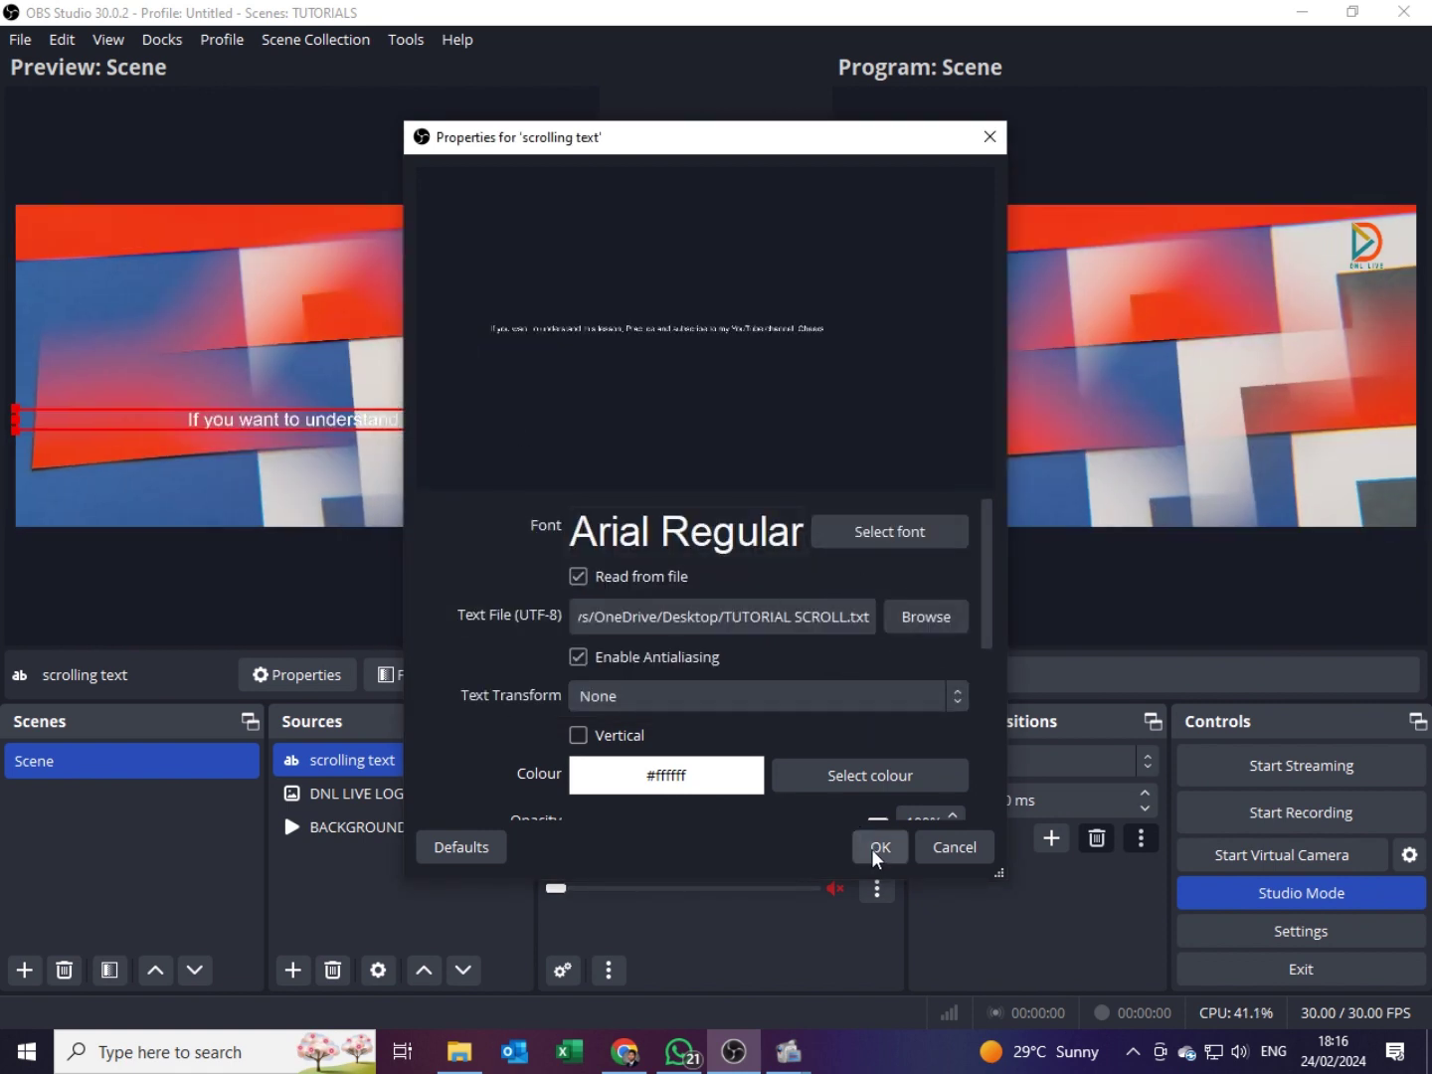
click(873, 847)
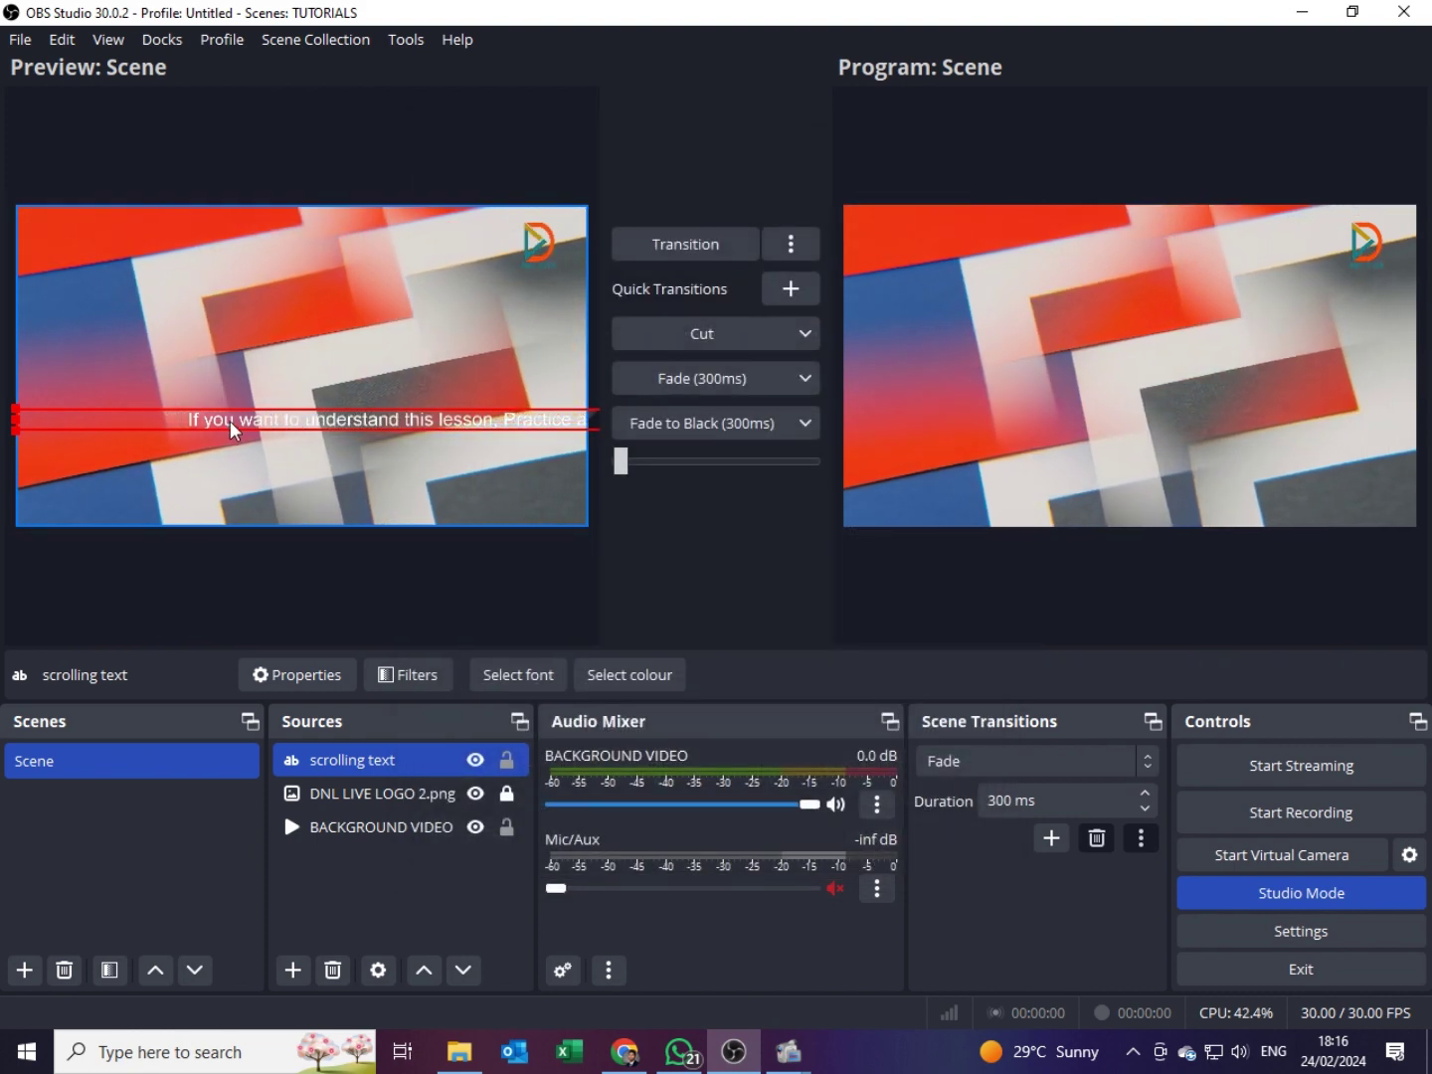
Step: Move the scrolling text down near the bottom of the preview canvas, about 37 px in from its left edge
drag(234, 421, 237, 500)
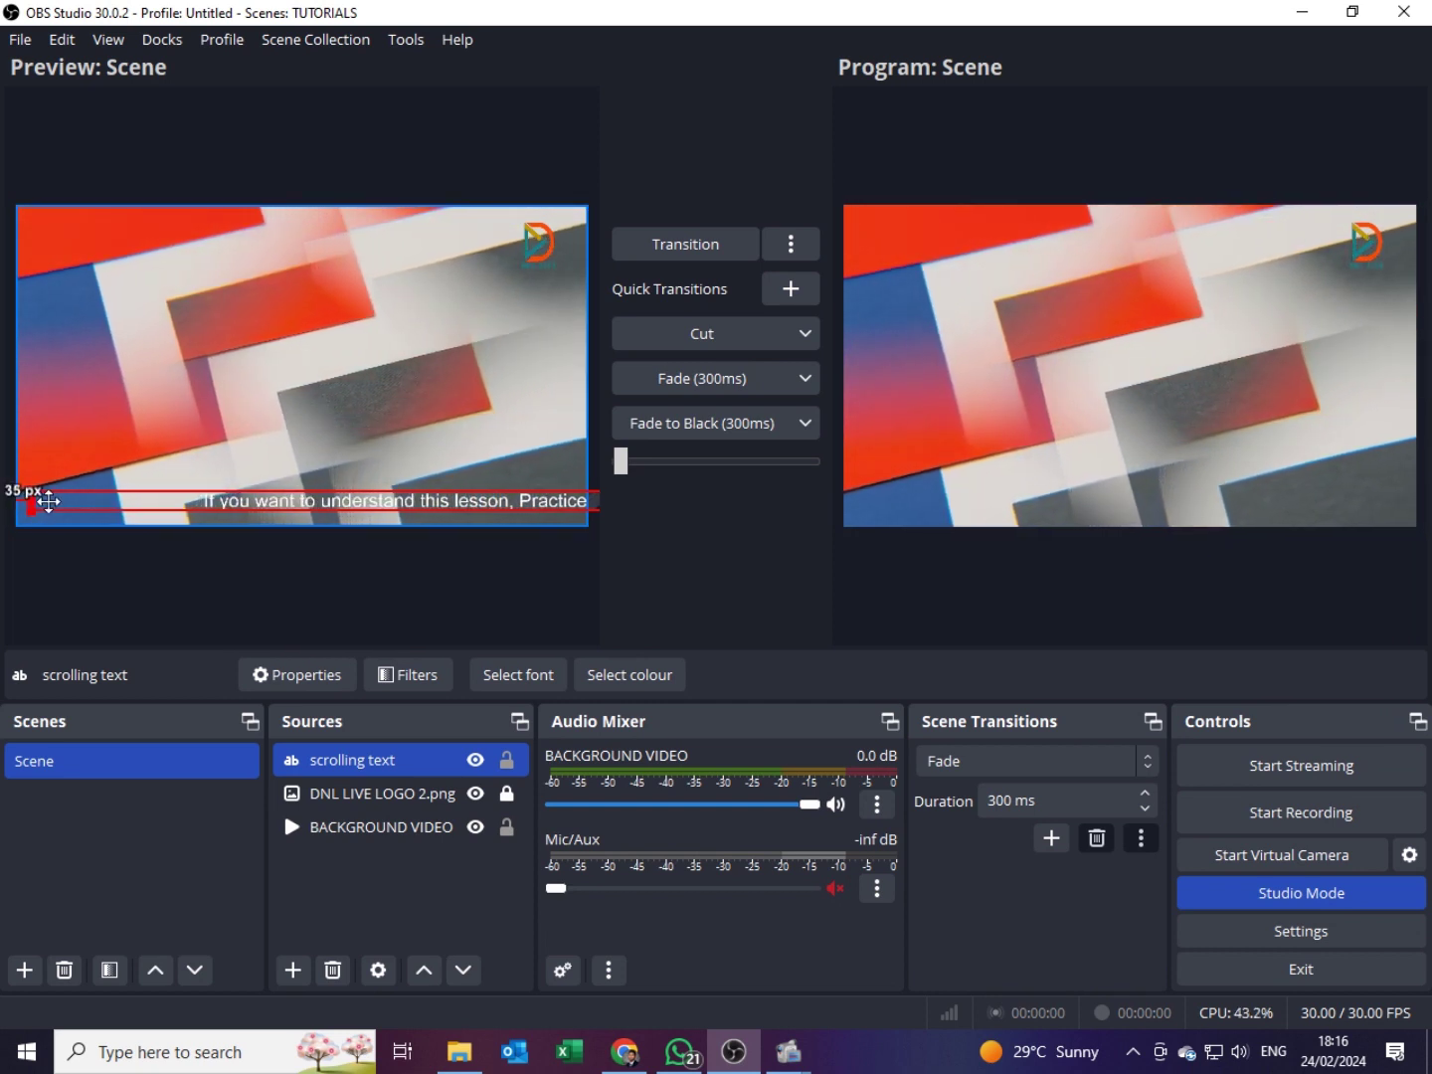
drag(40, 501, 50, 501)
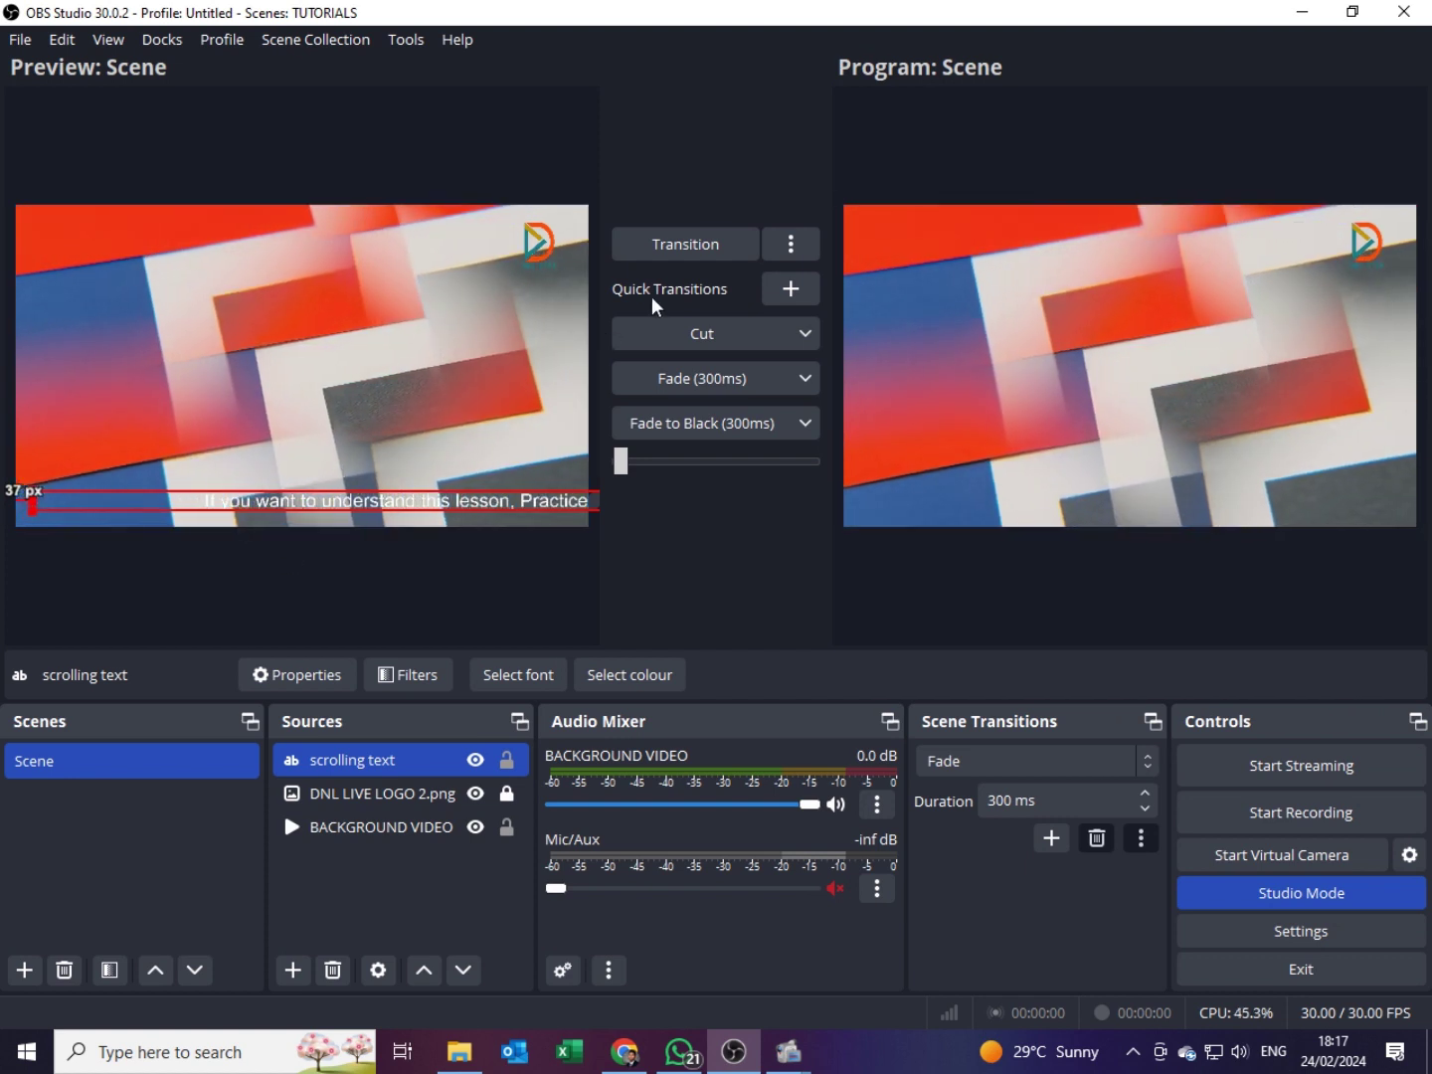
Step: Open the desktop file TUTORIAL SCROLL, add more blank spaces in front of the sentence and save it
click(1302, 14)
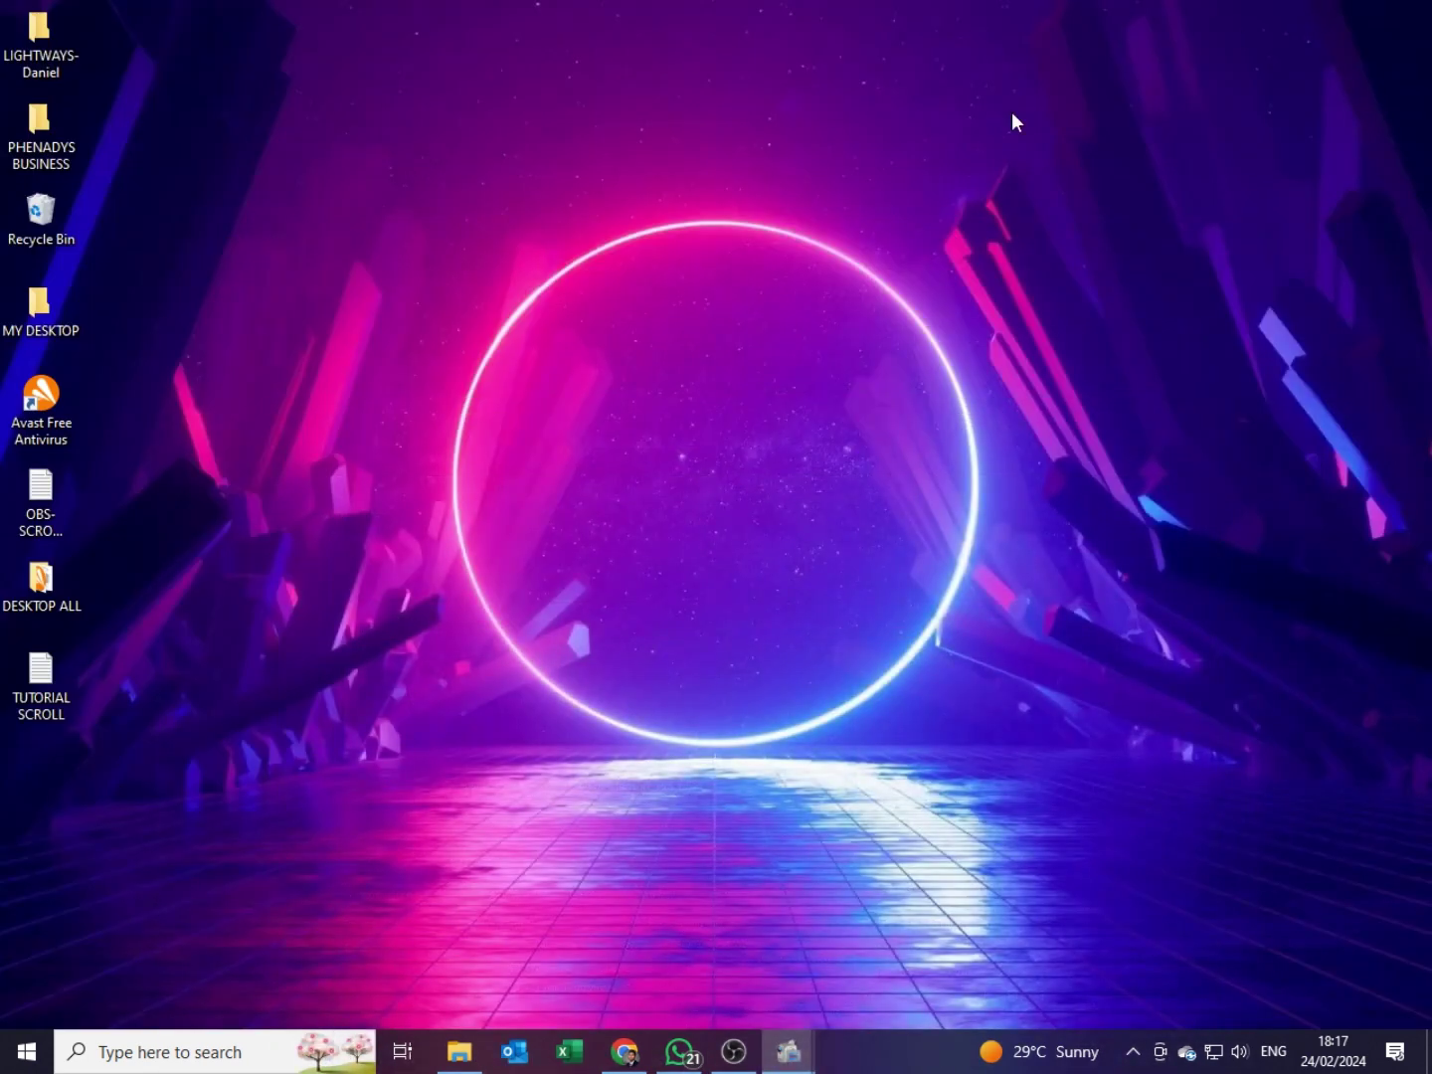
double_click(43, 684)
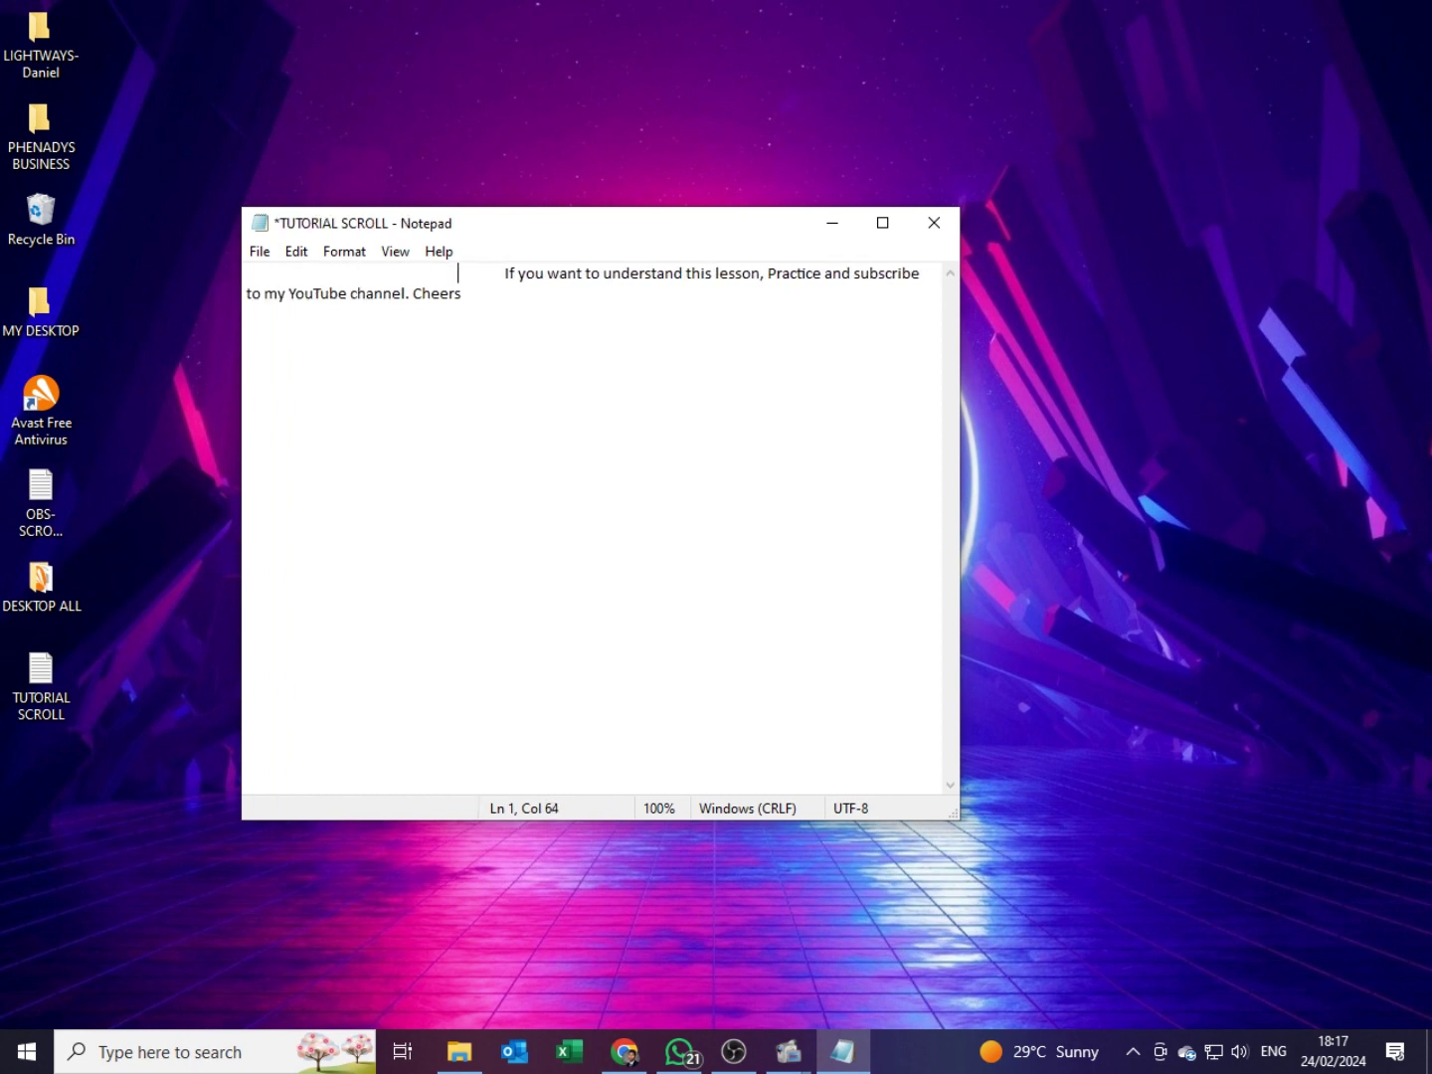
click(261, 256)
click(296, 354)
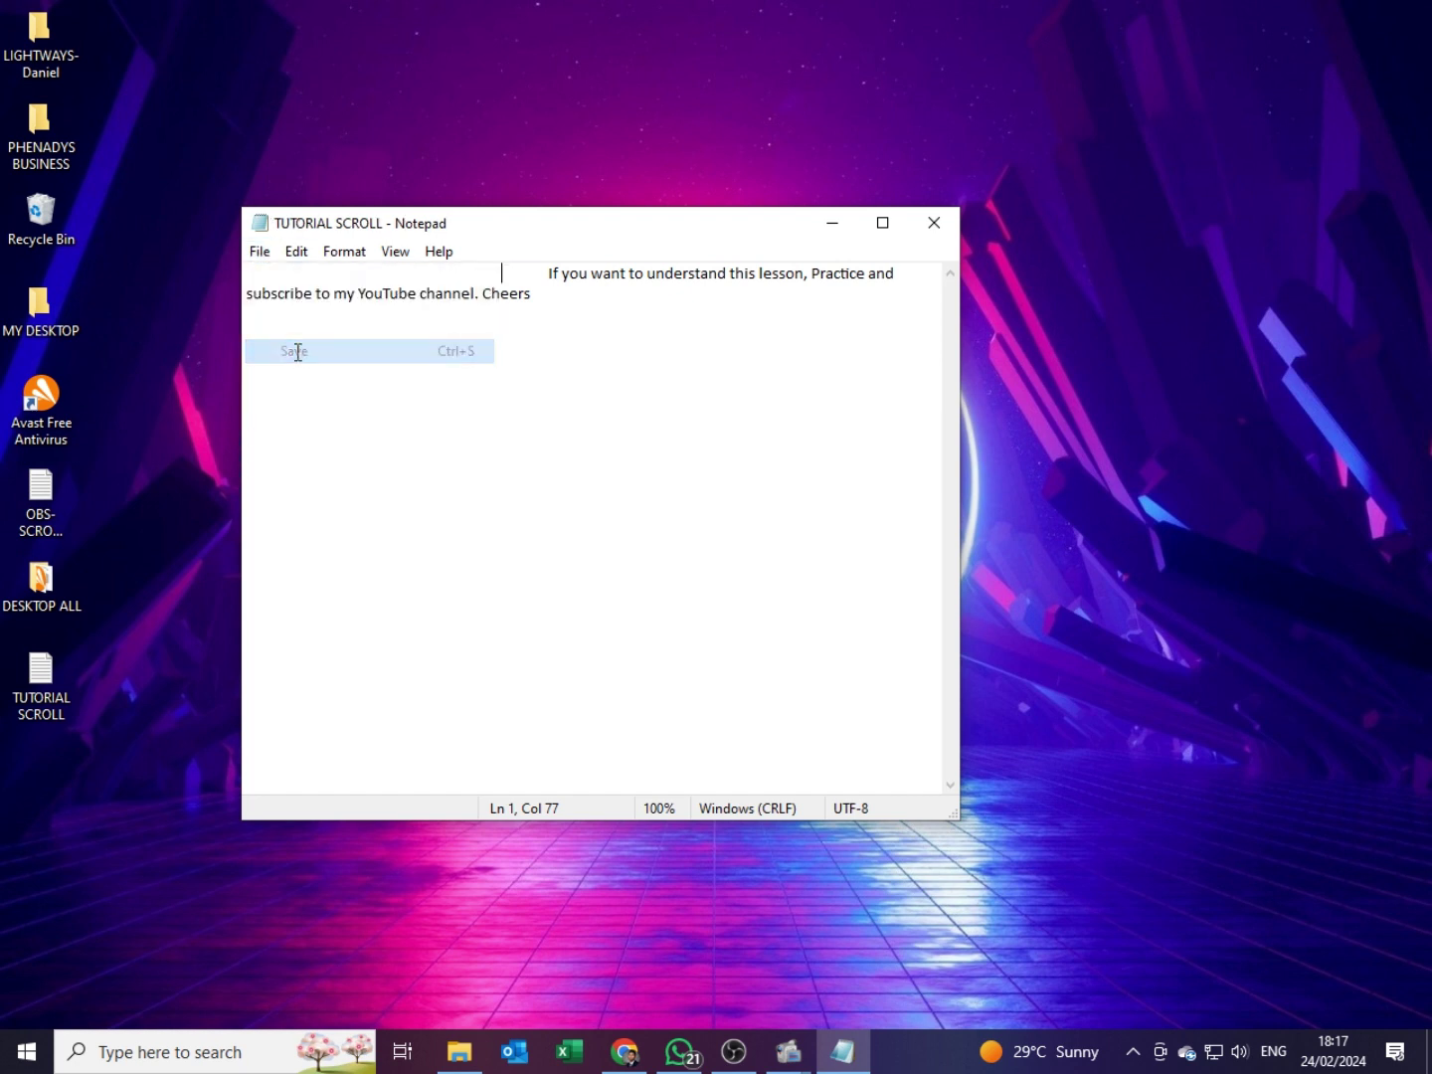
Step: Switch back to OBS Studio and add a Scroll effect filter named "Scroll" to the scrolling text source
click(729, 1056)
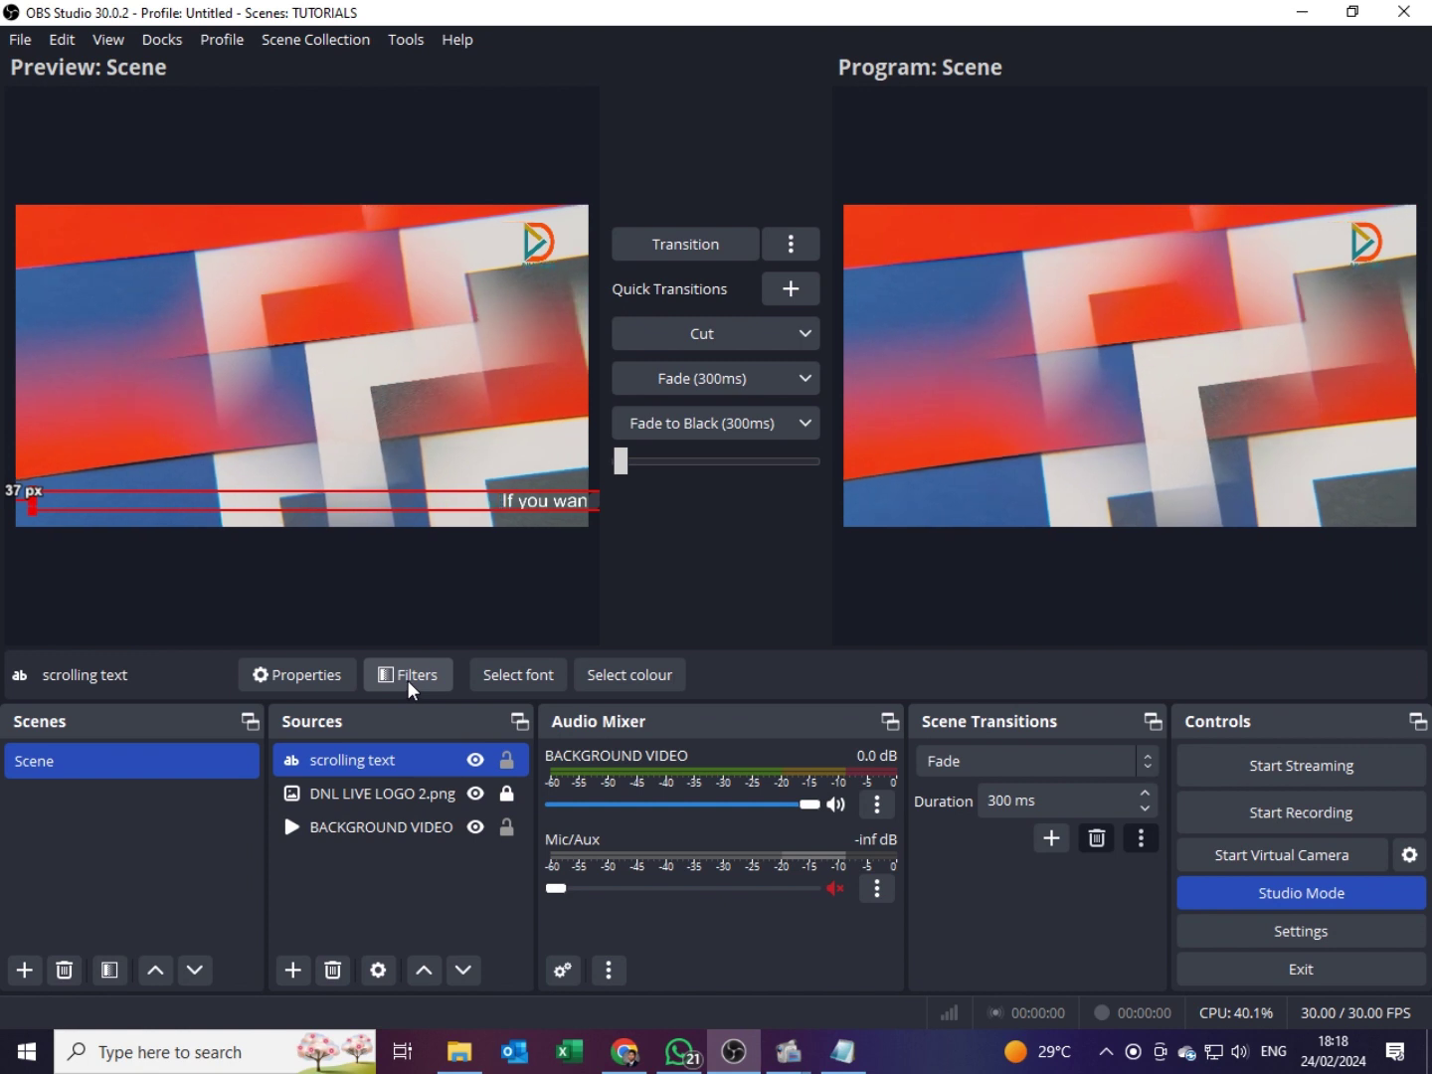
right_click(338, 754)
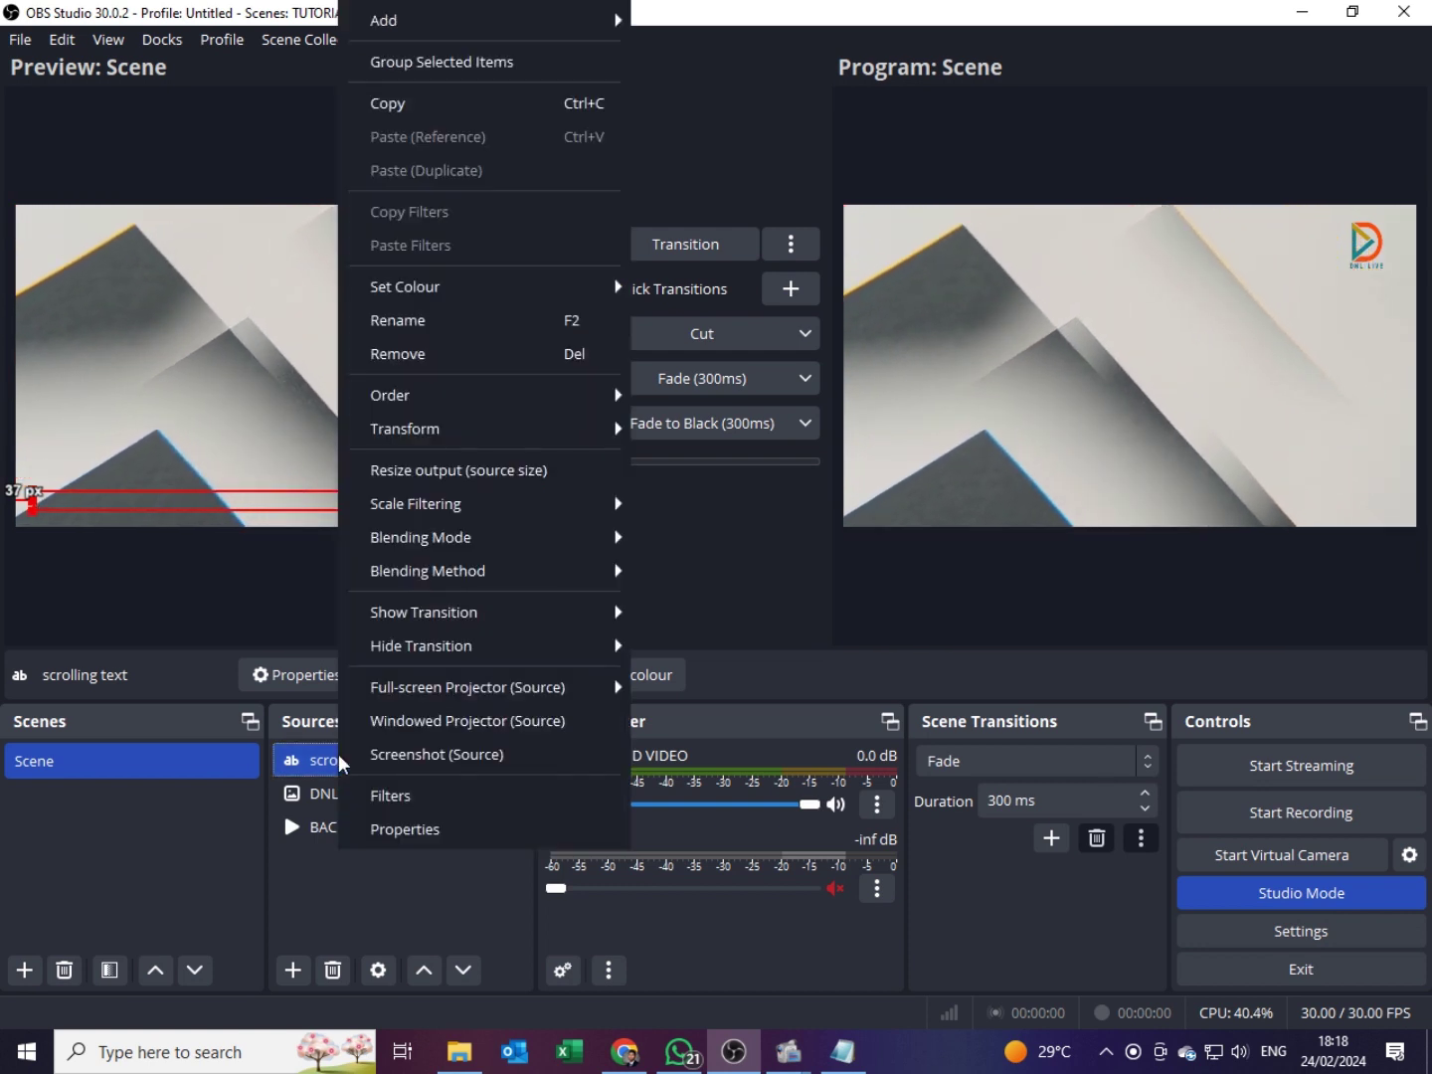
click(406, 798)
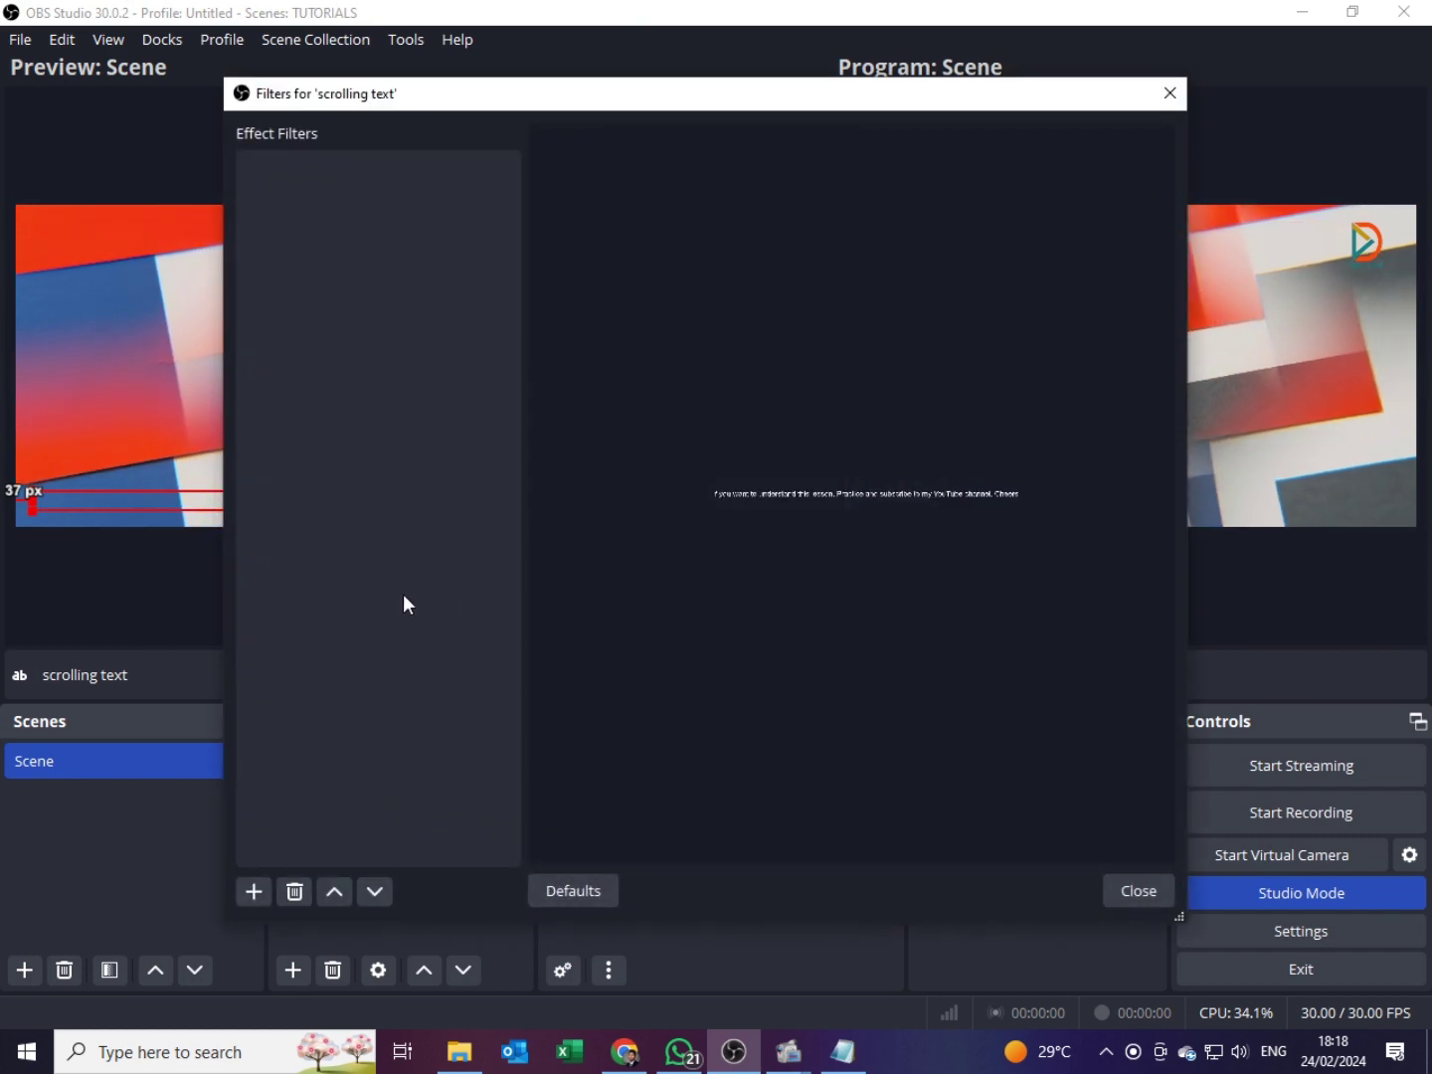
click(254, 890)
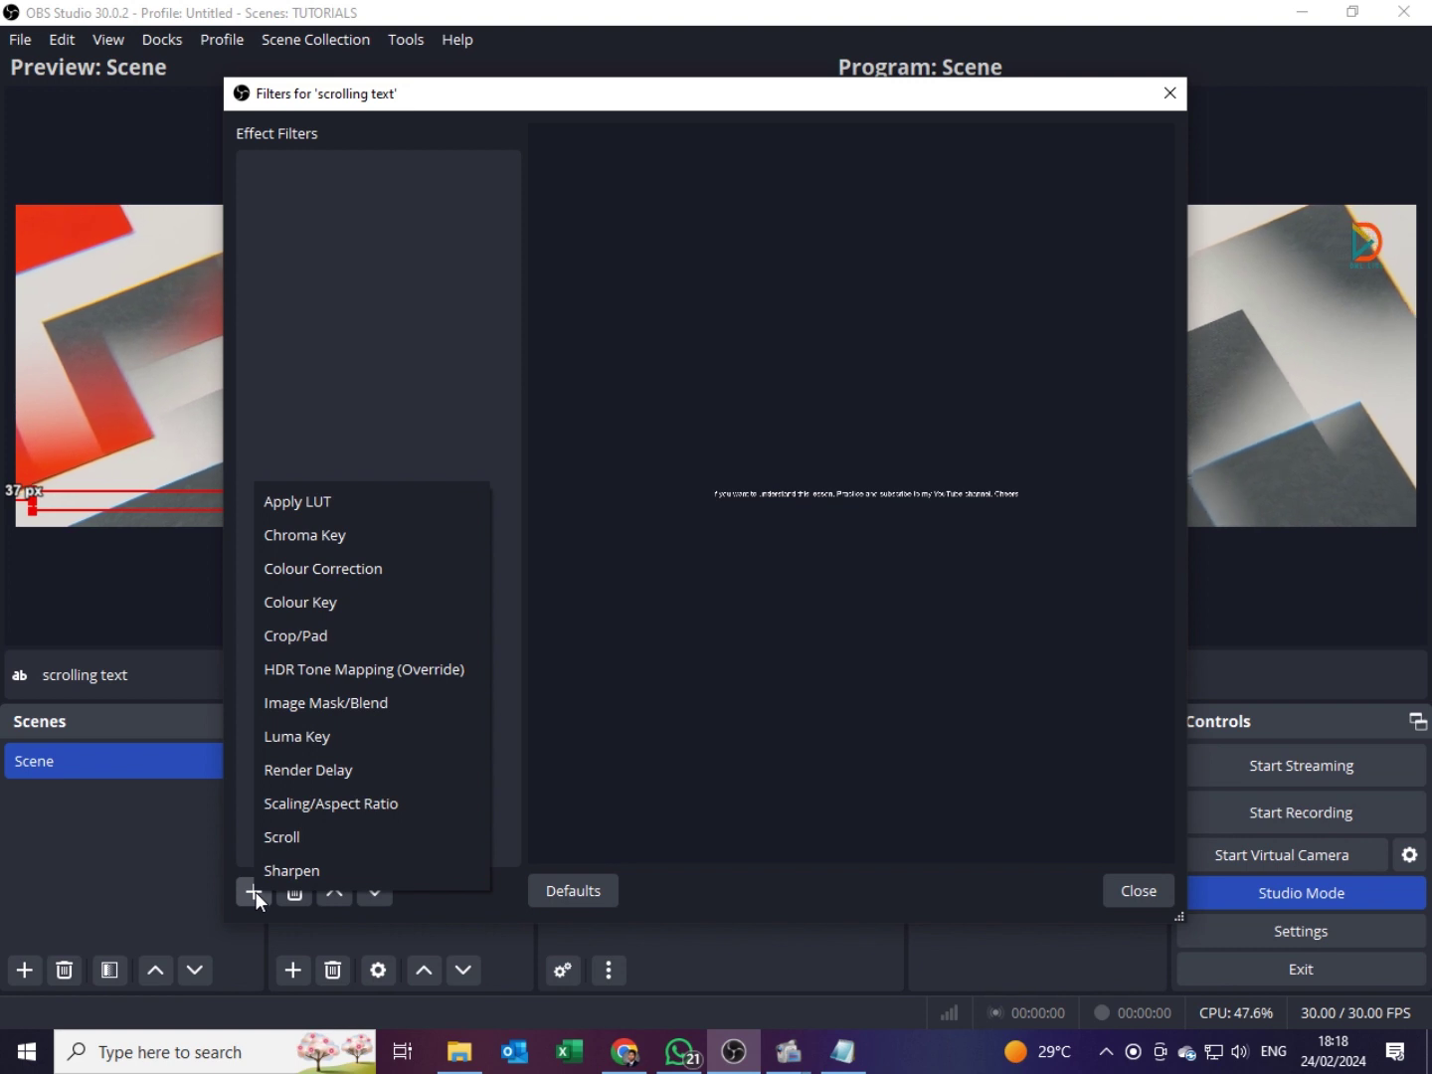
click(308, 840)
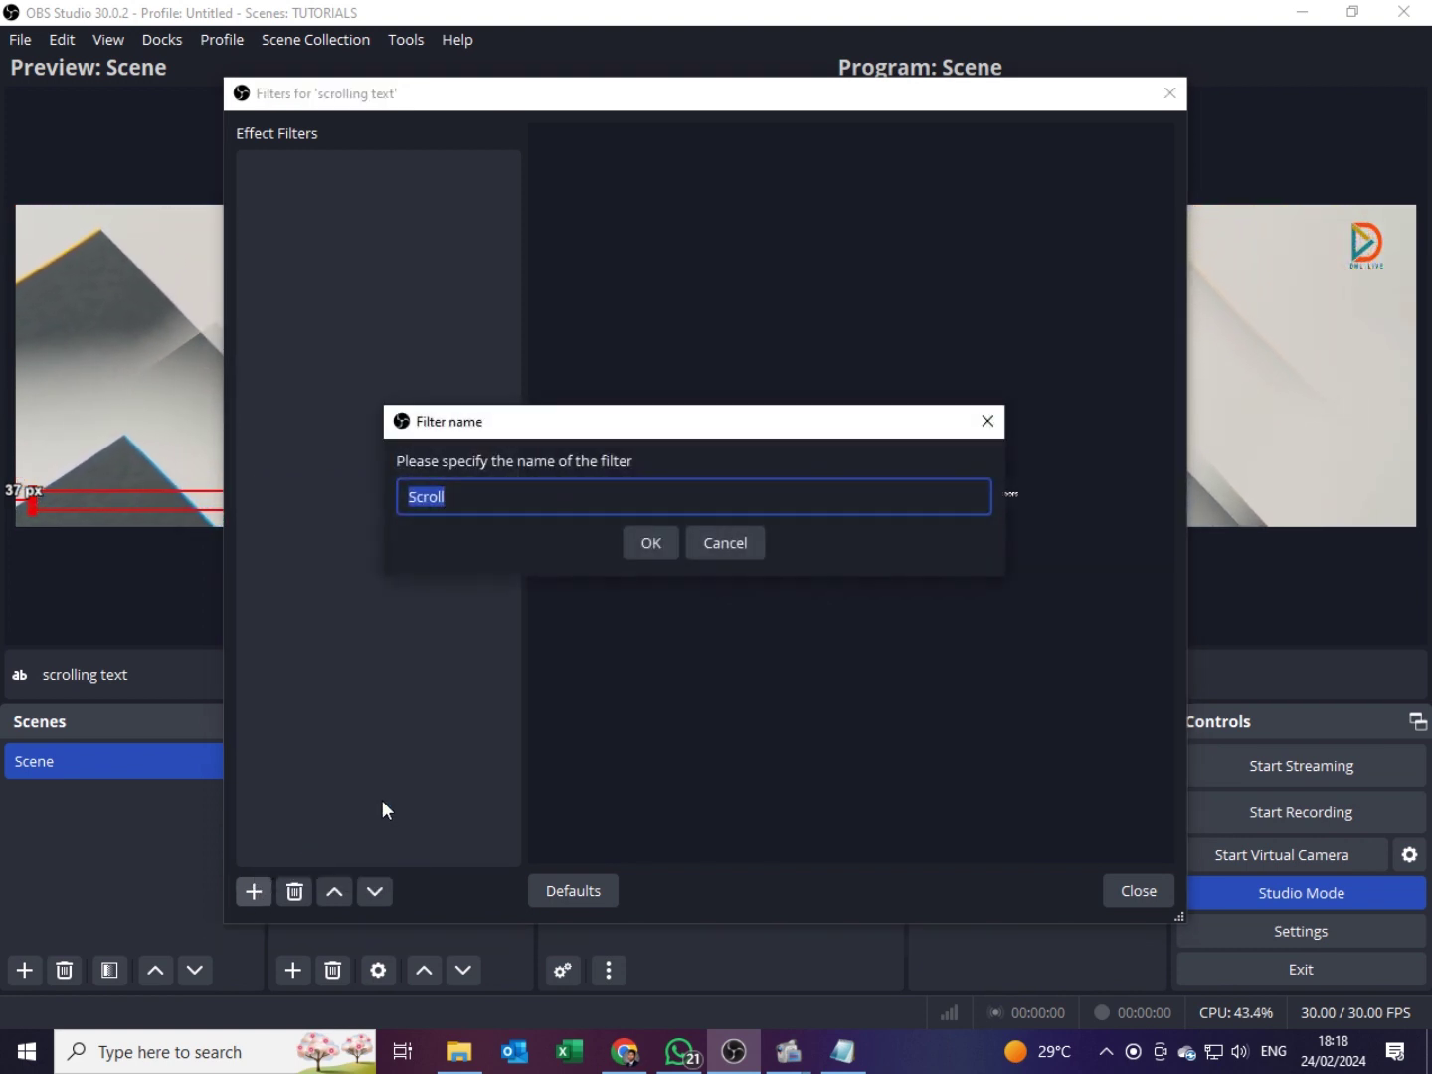
click(650, 543)
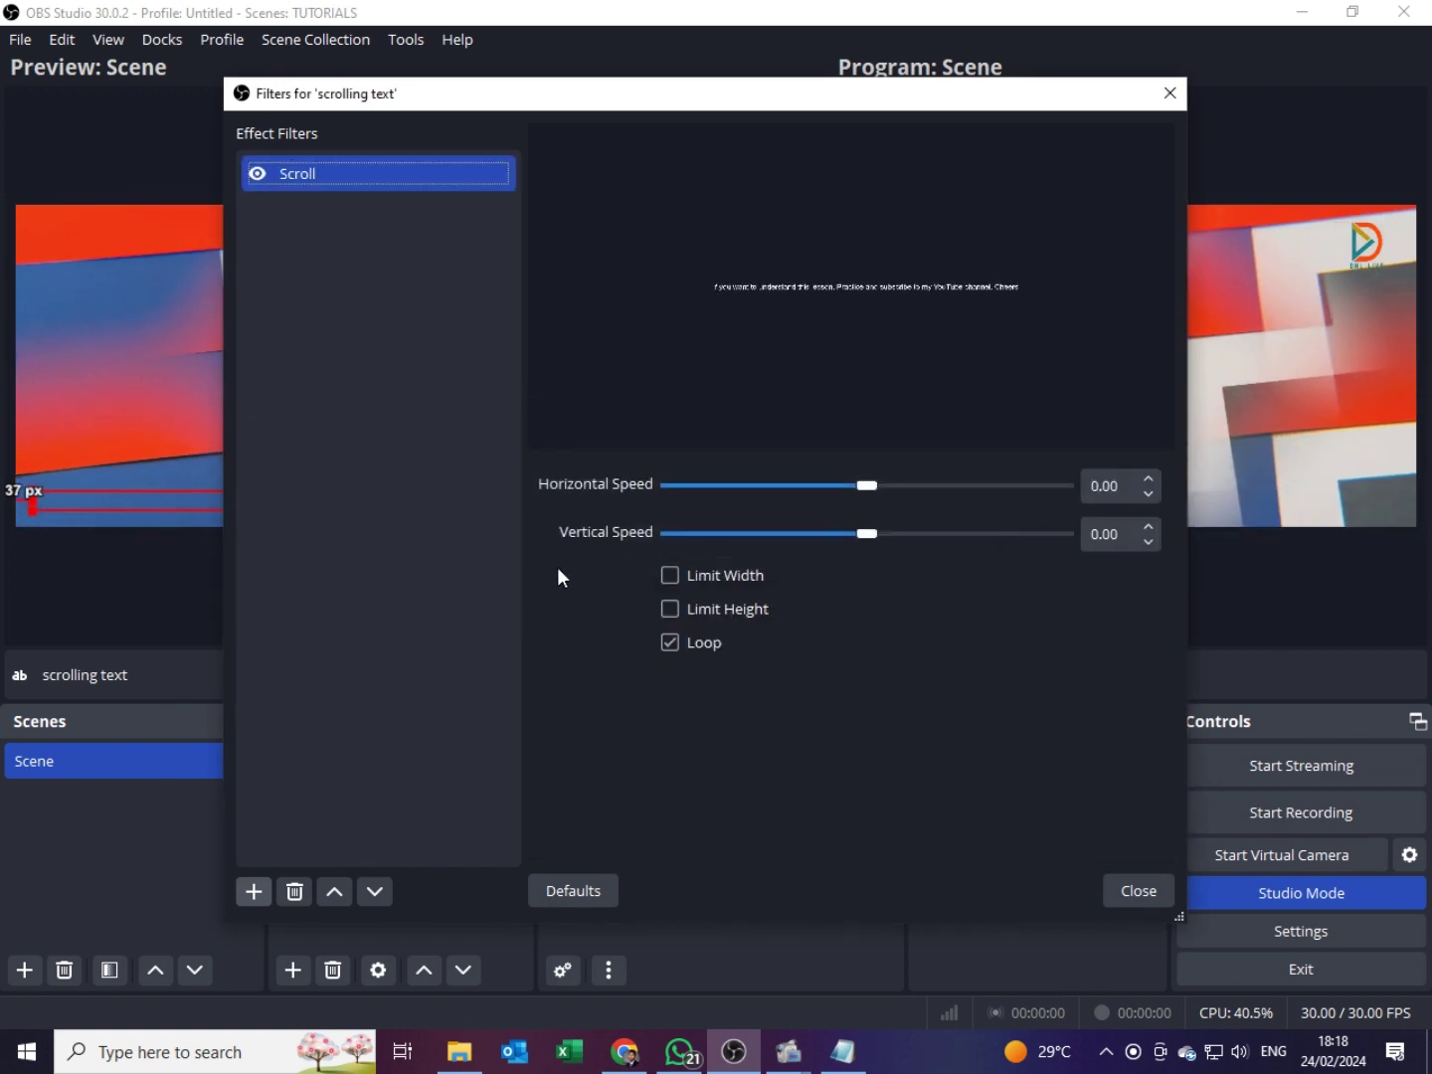
Step: Set the Scroll filter's horizontal speed to 80 and close the source's filters
drag(573, 104, 826, 116)
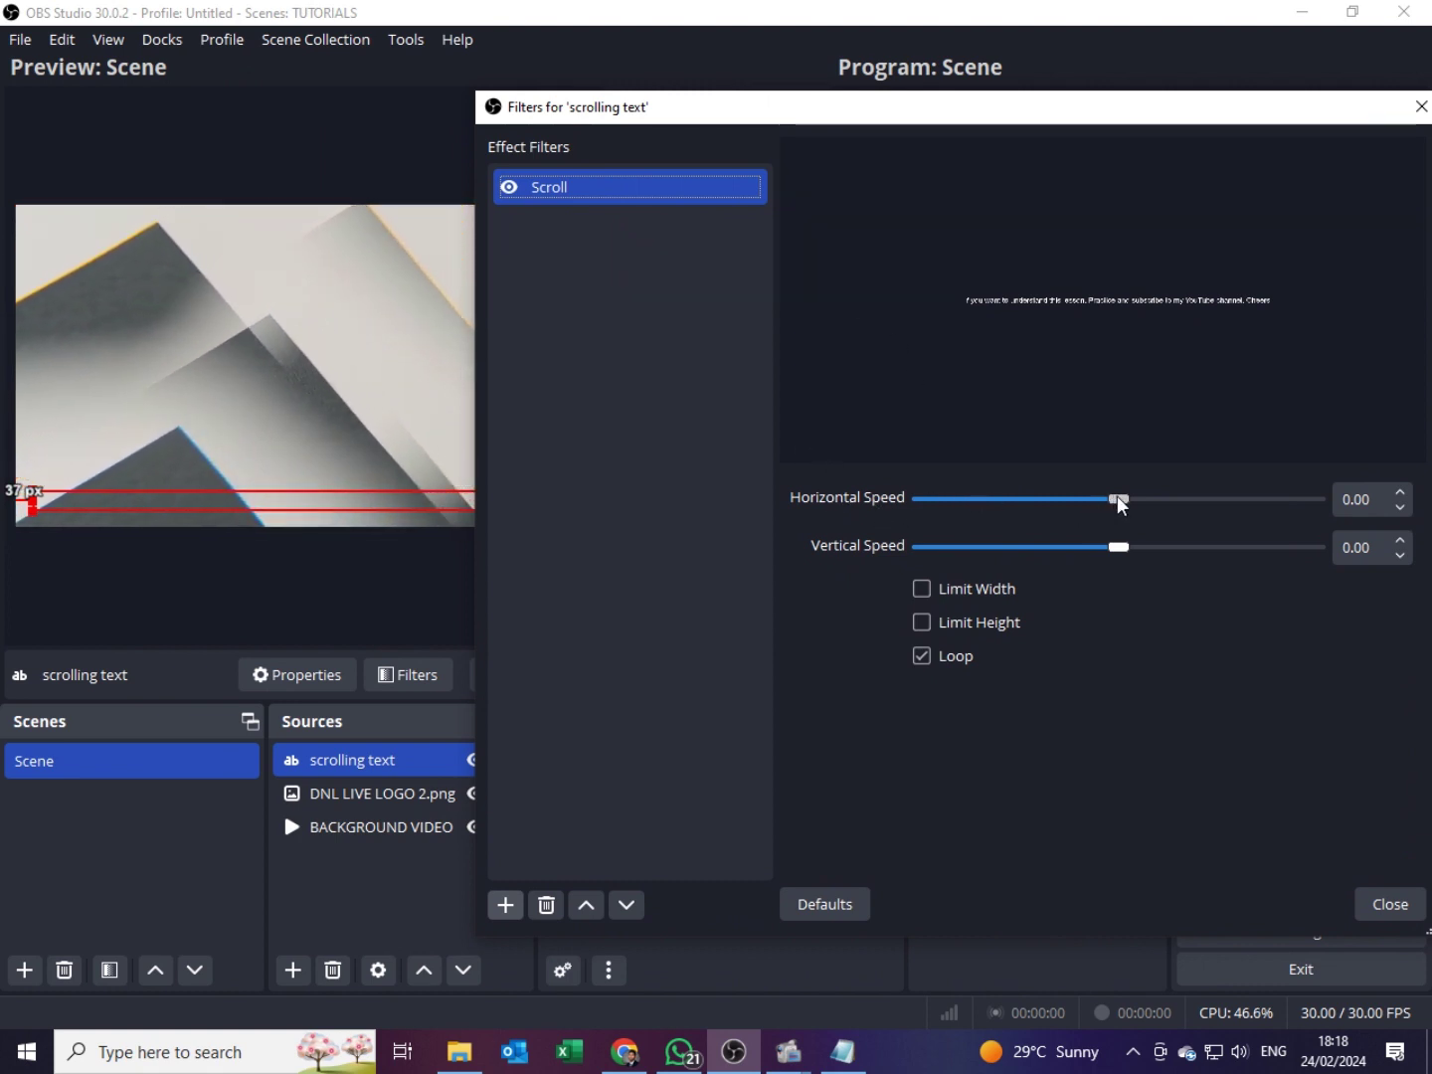
drag(1122, 497, 1139, 497)
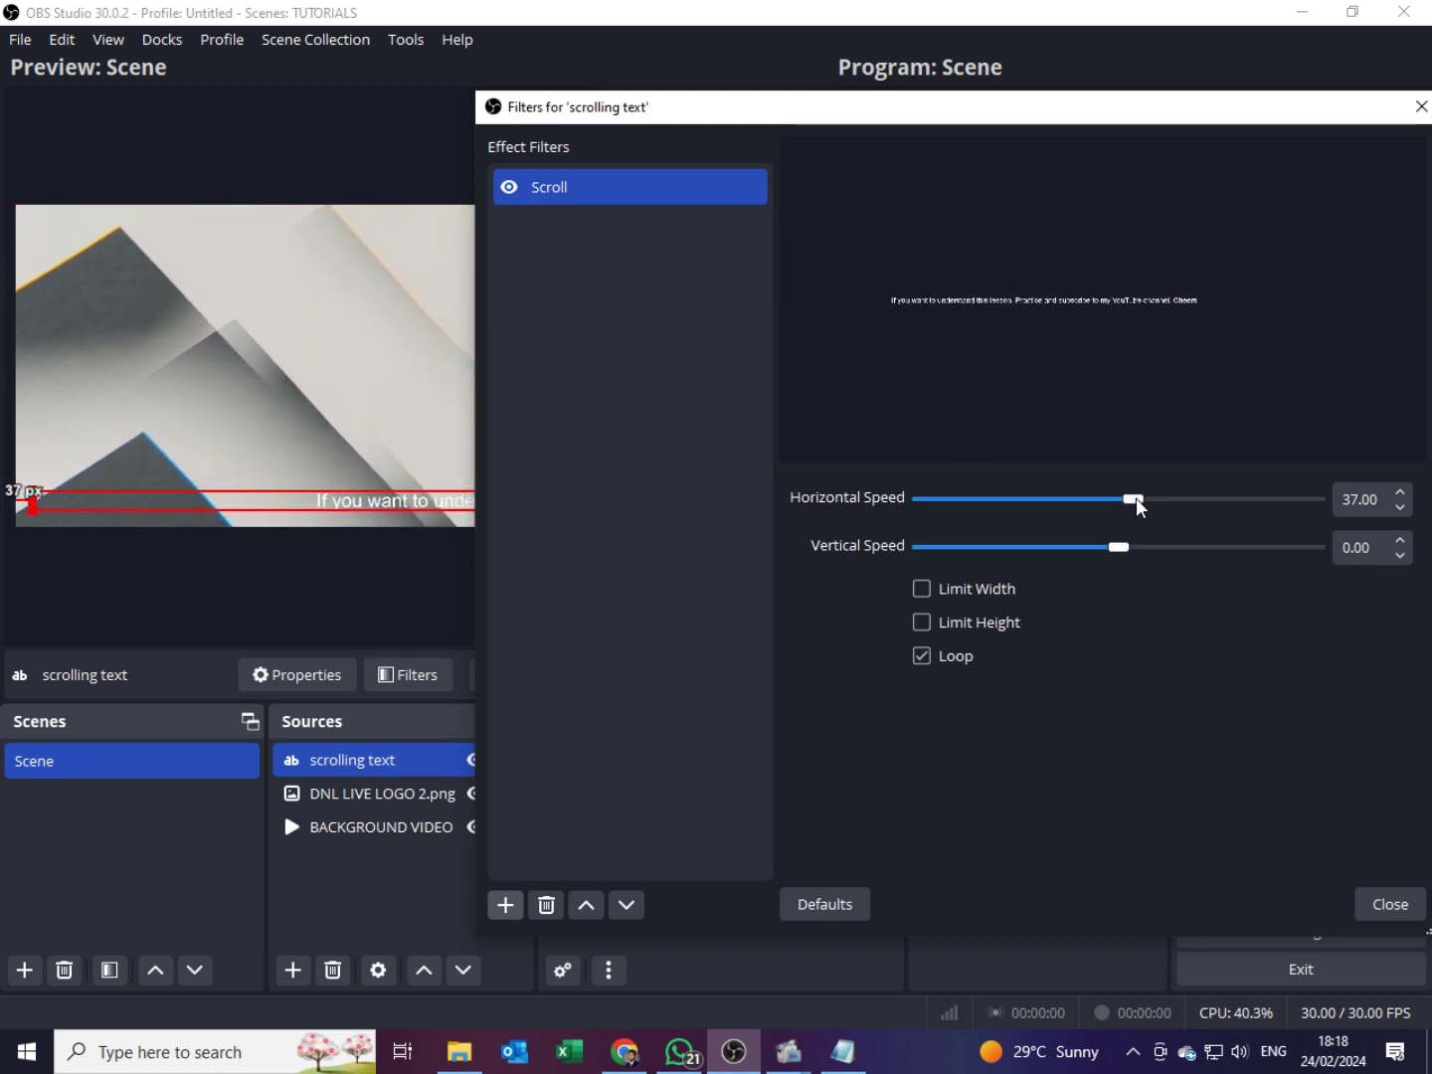
drag(1135, 499, 1140, 499)
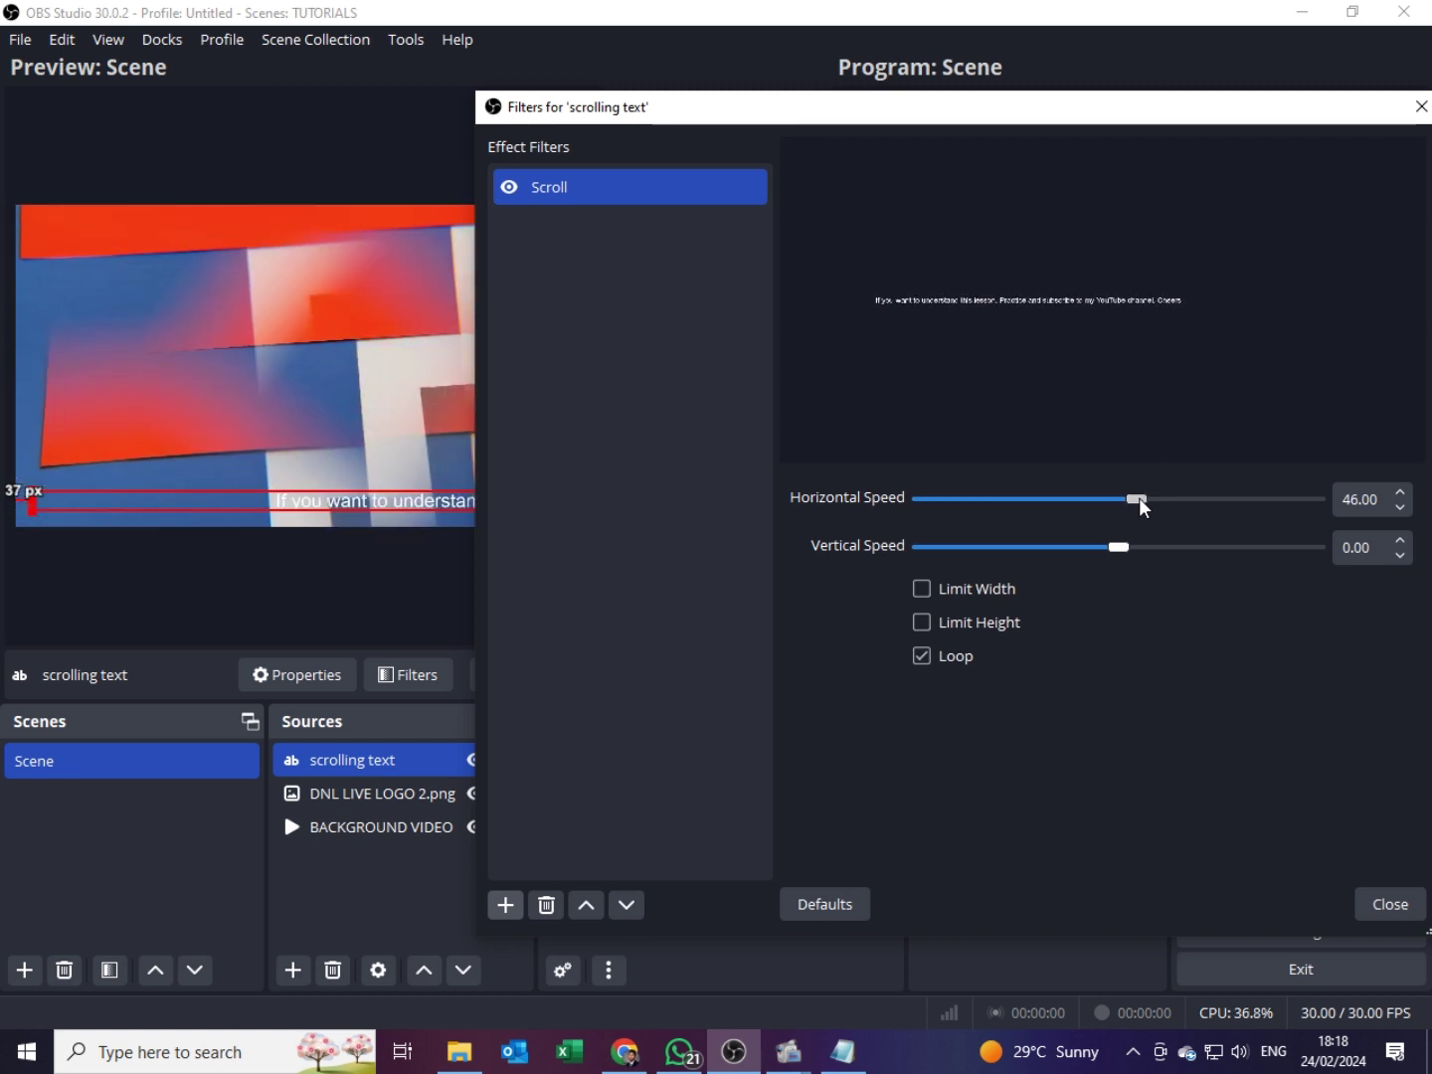
drag(1140, 500, 1150, 501)
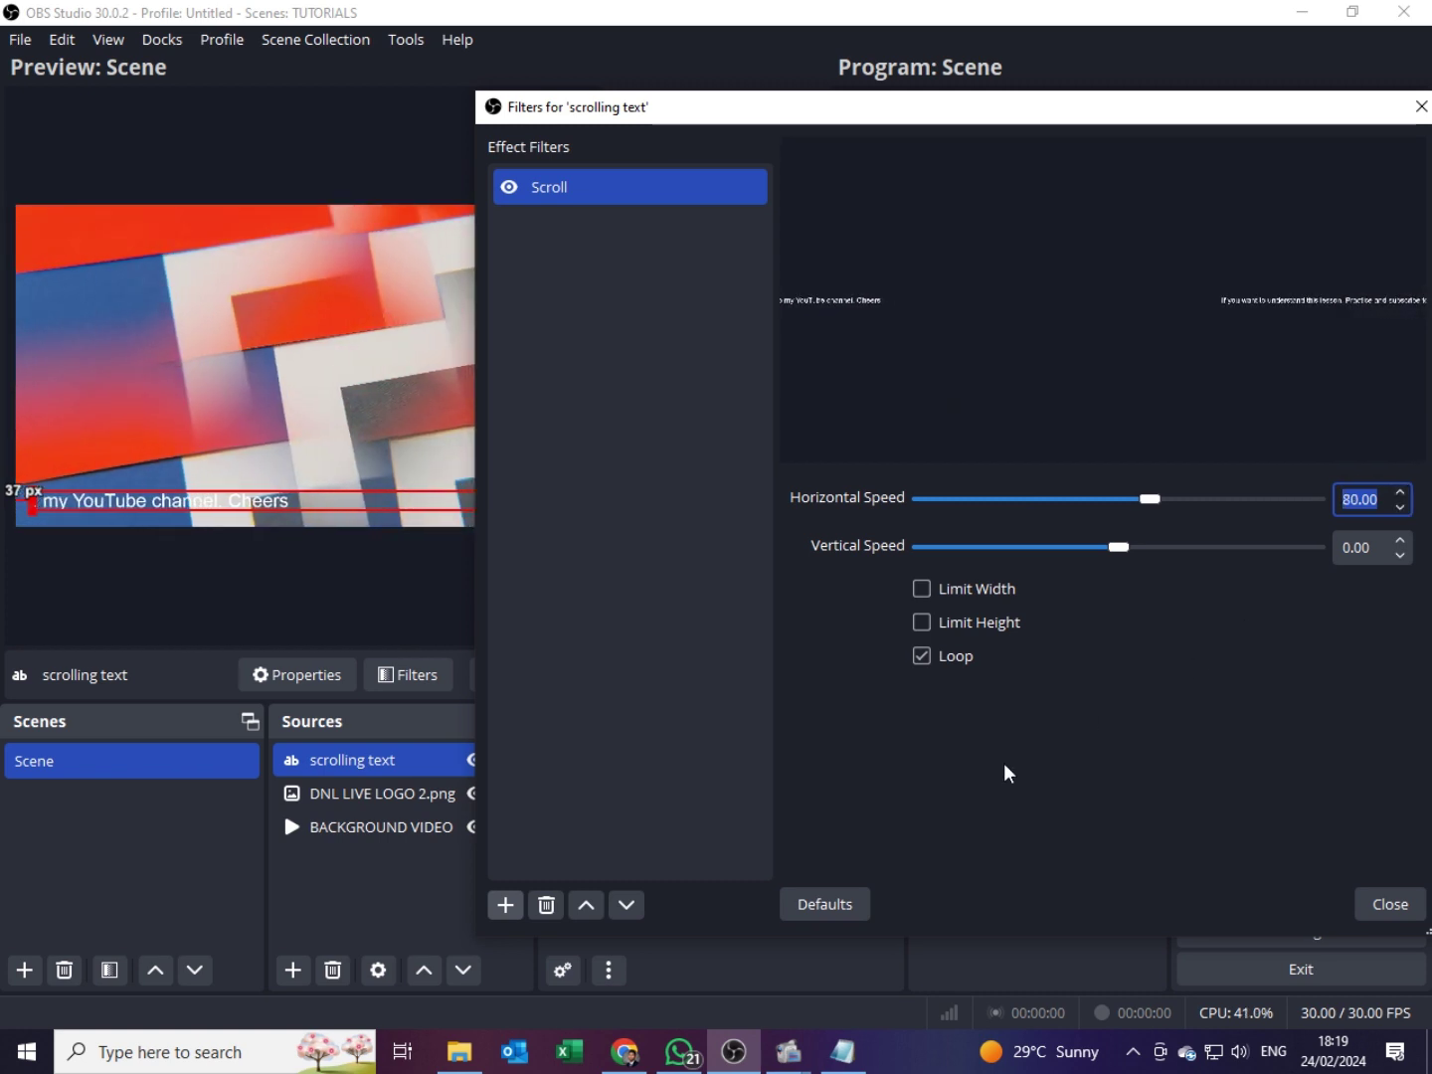
click(1388, 907)
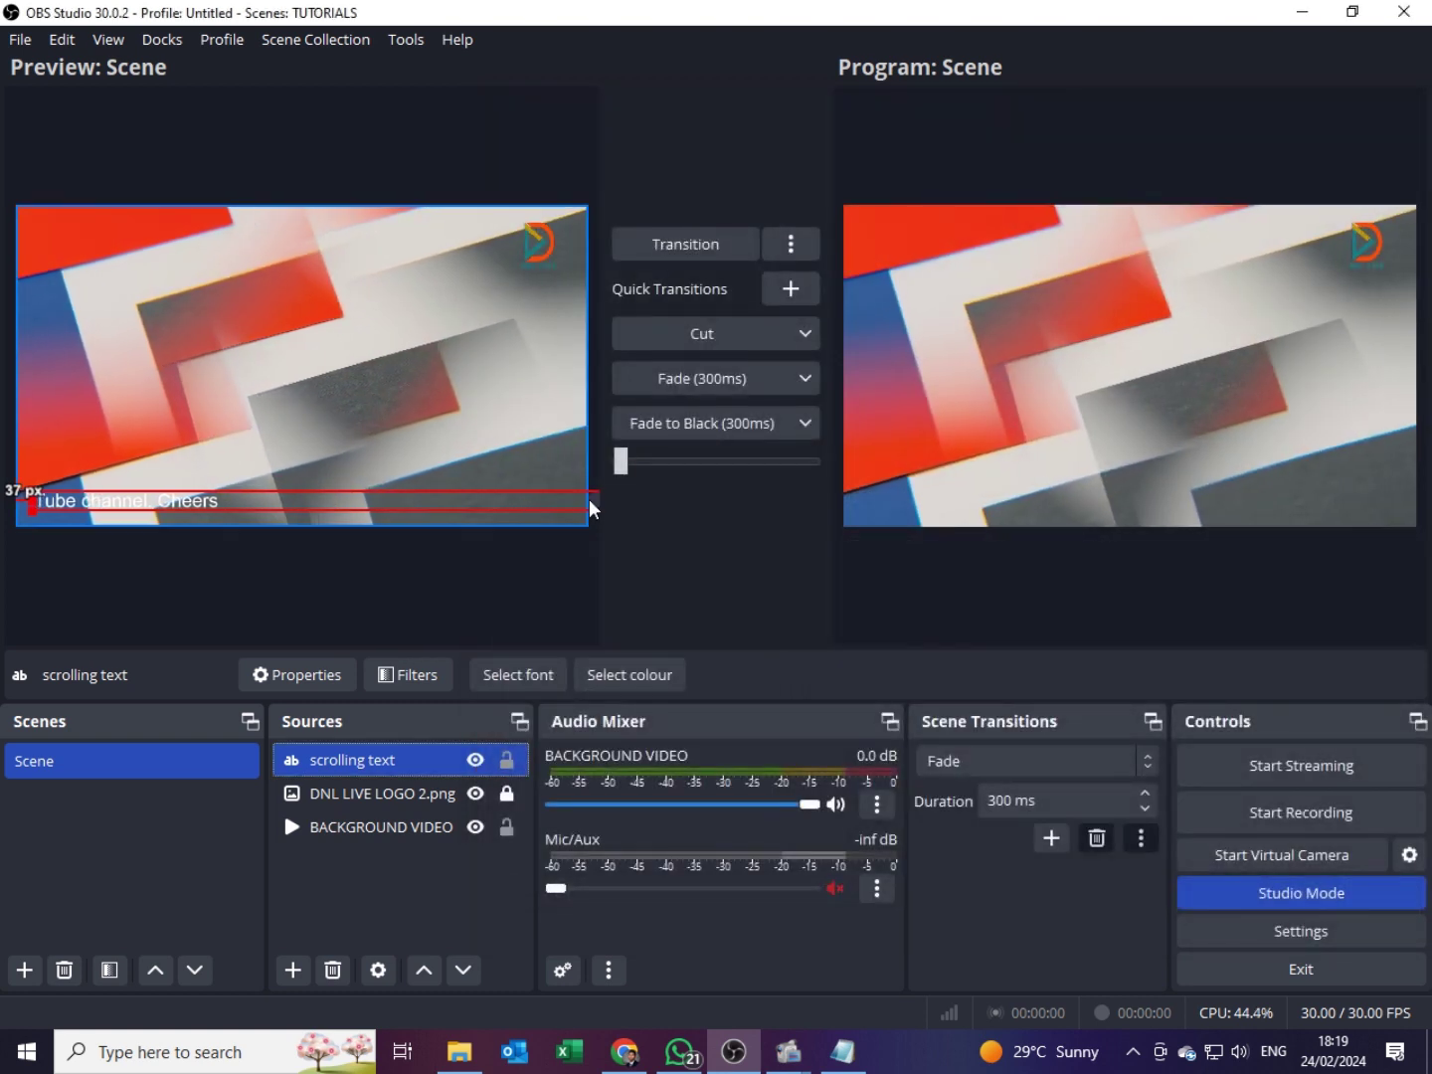
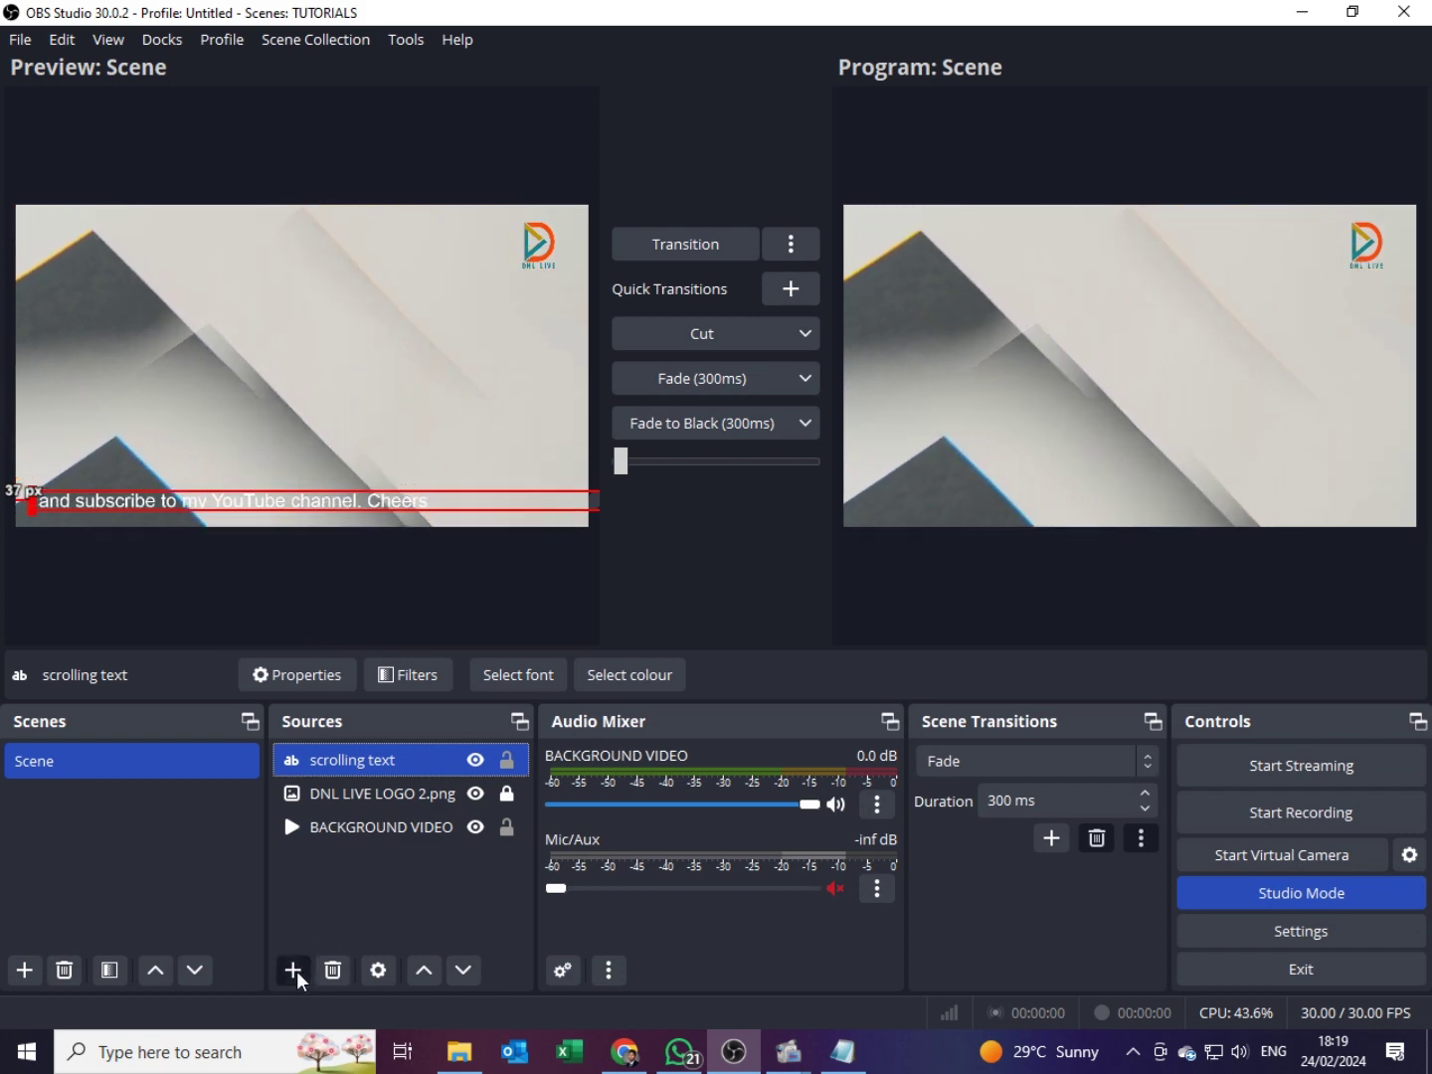
Step: Add a new Colour Source named "text backdrop" to the scene
click(292, 970)
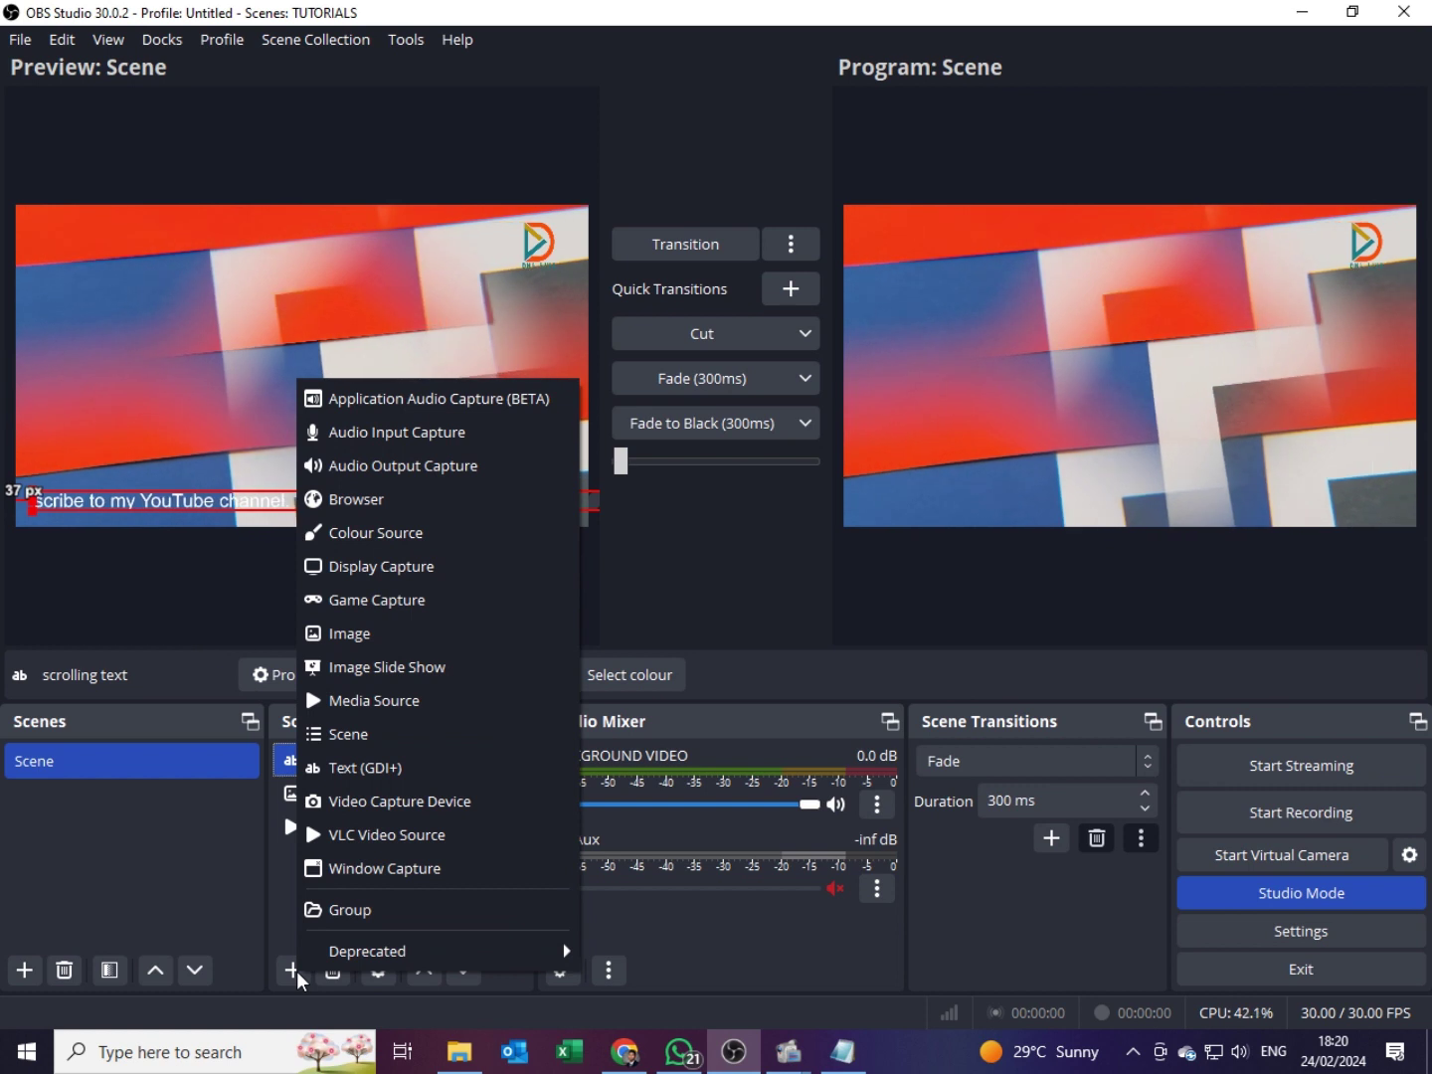
click(358, 533)
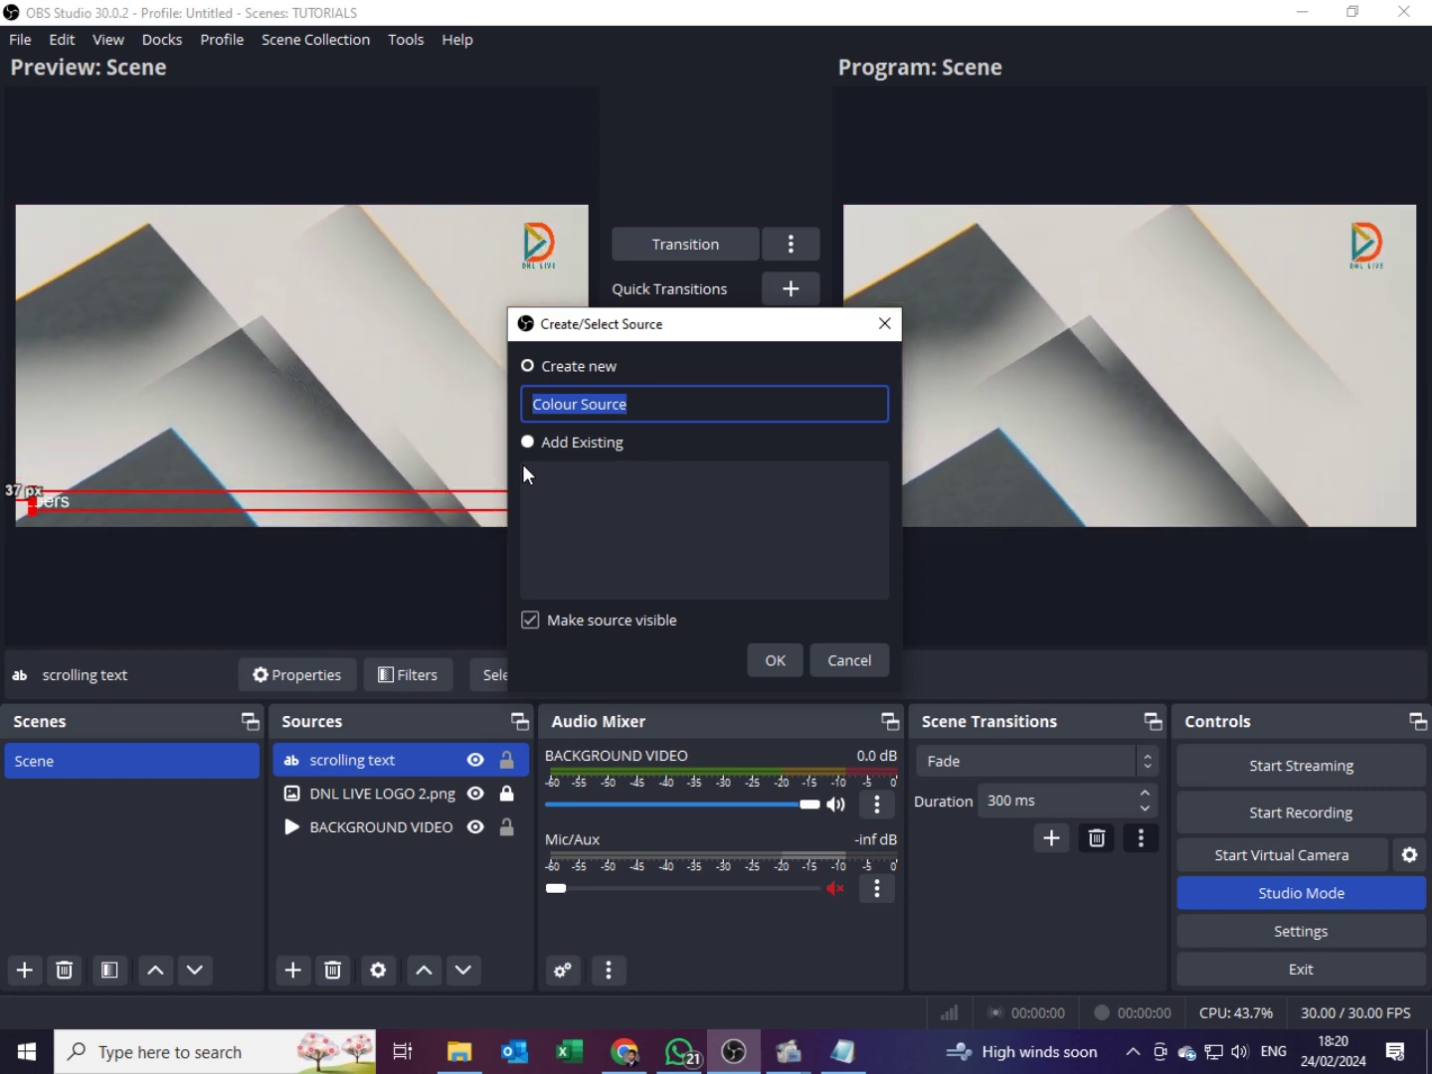
text(text)
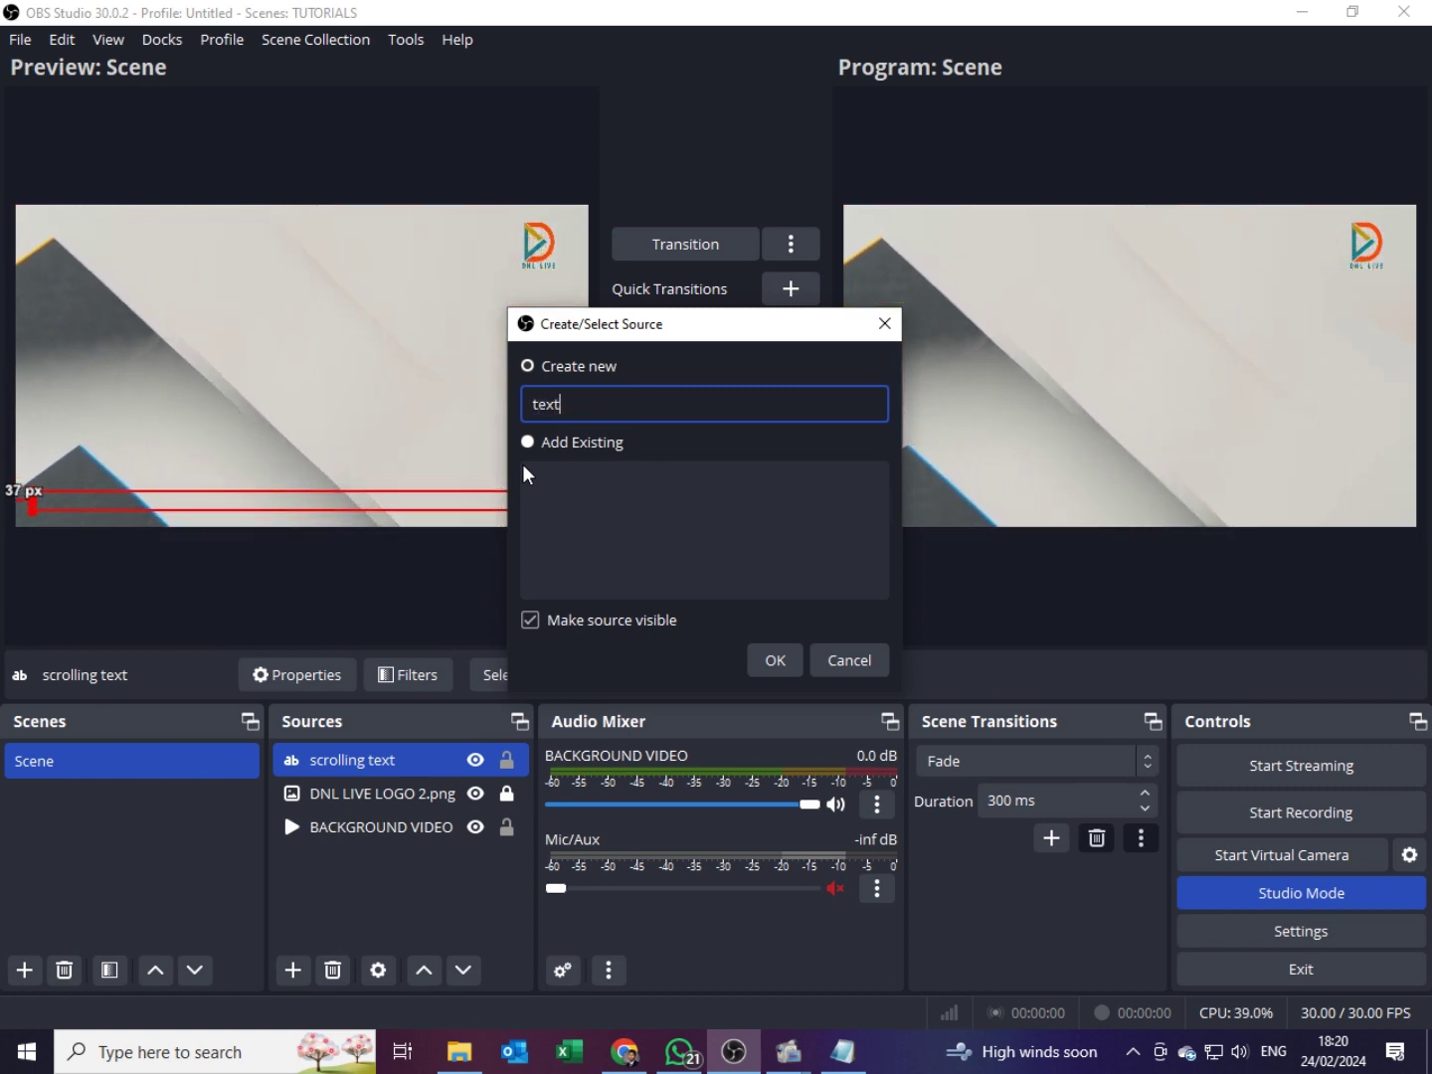
text( ba)
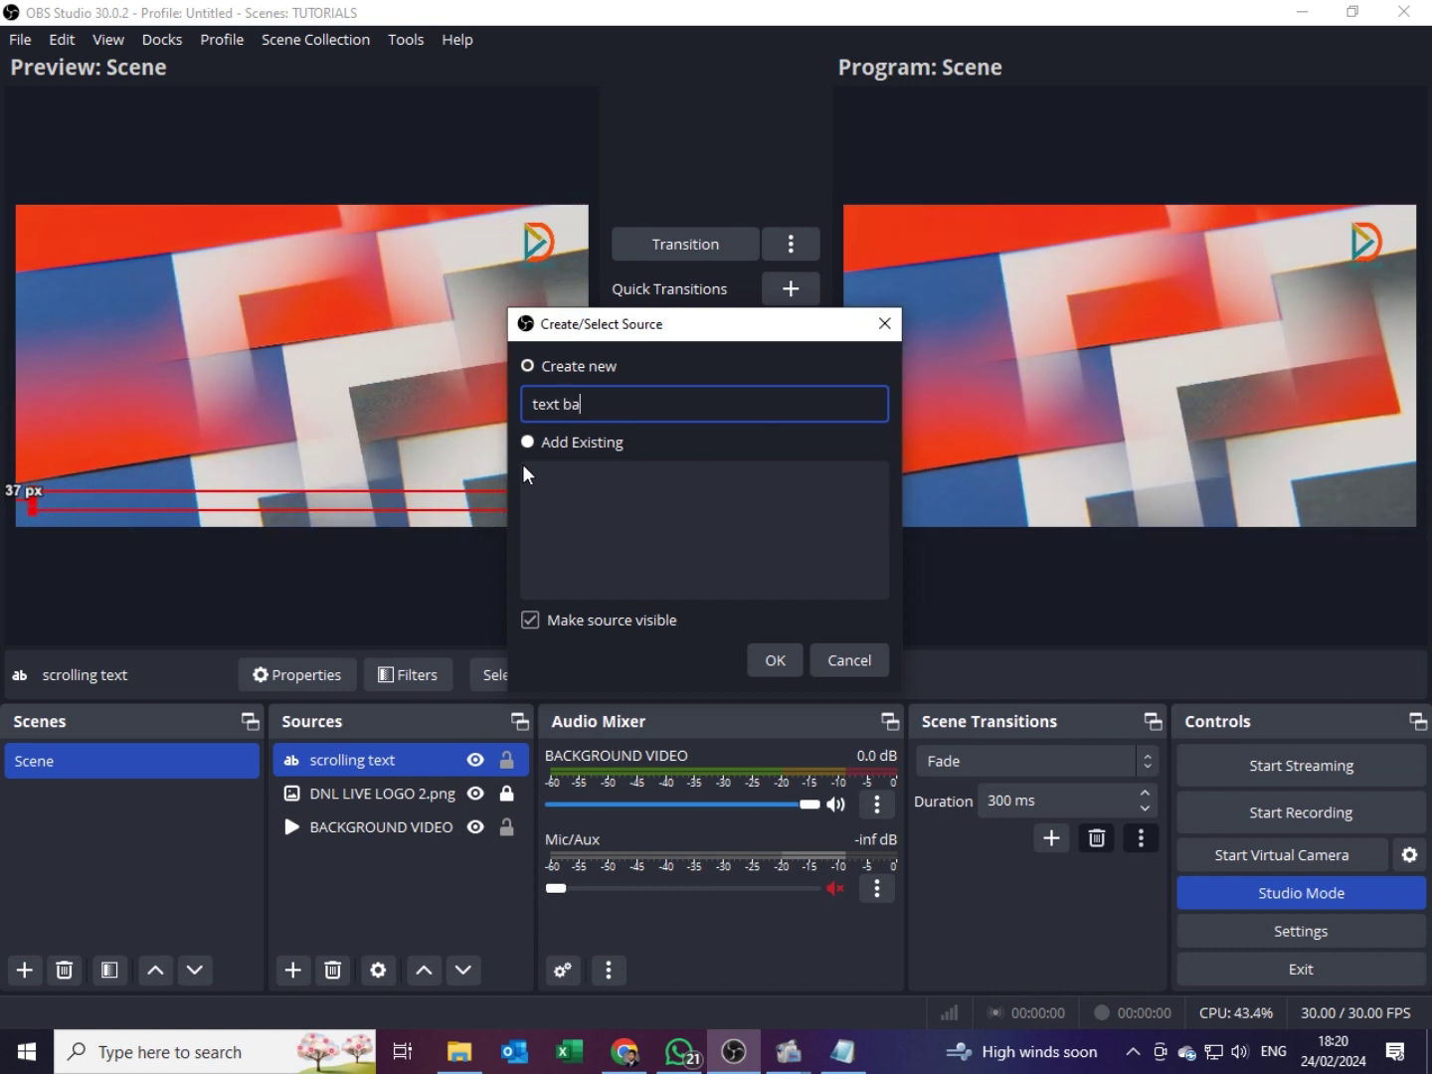
text(ckdrop)
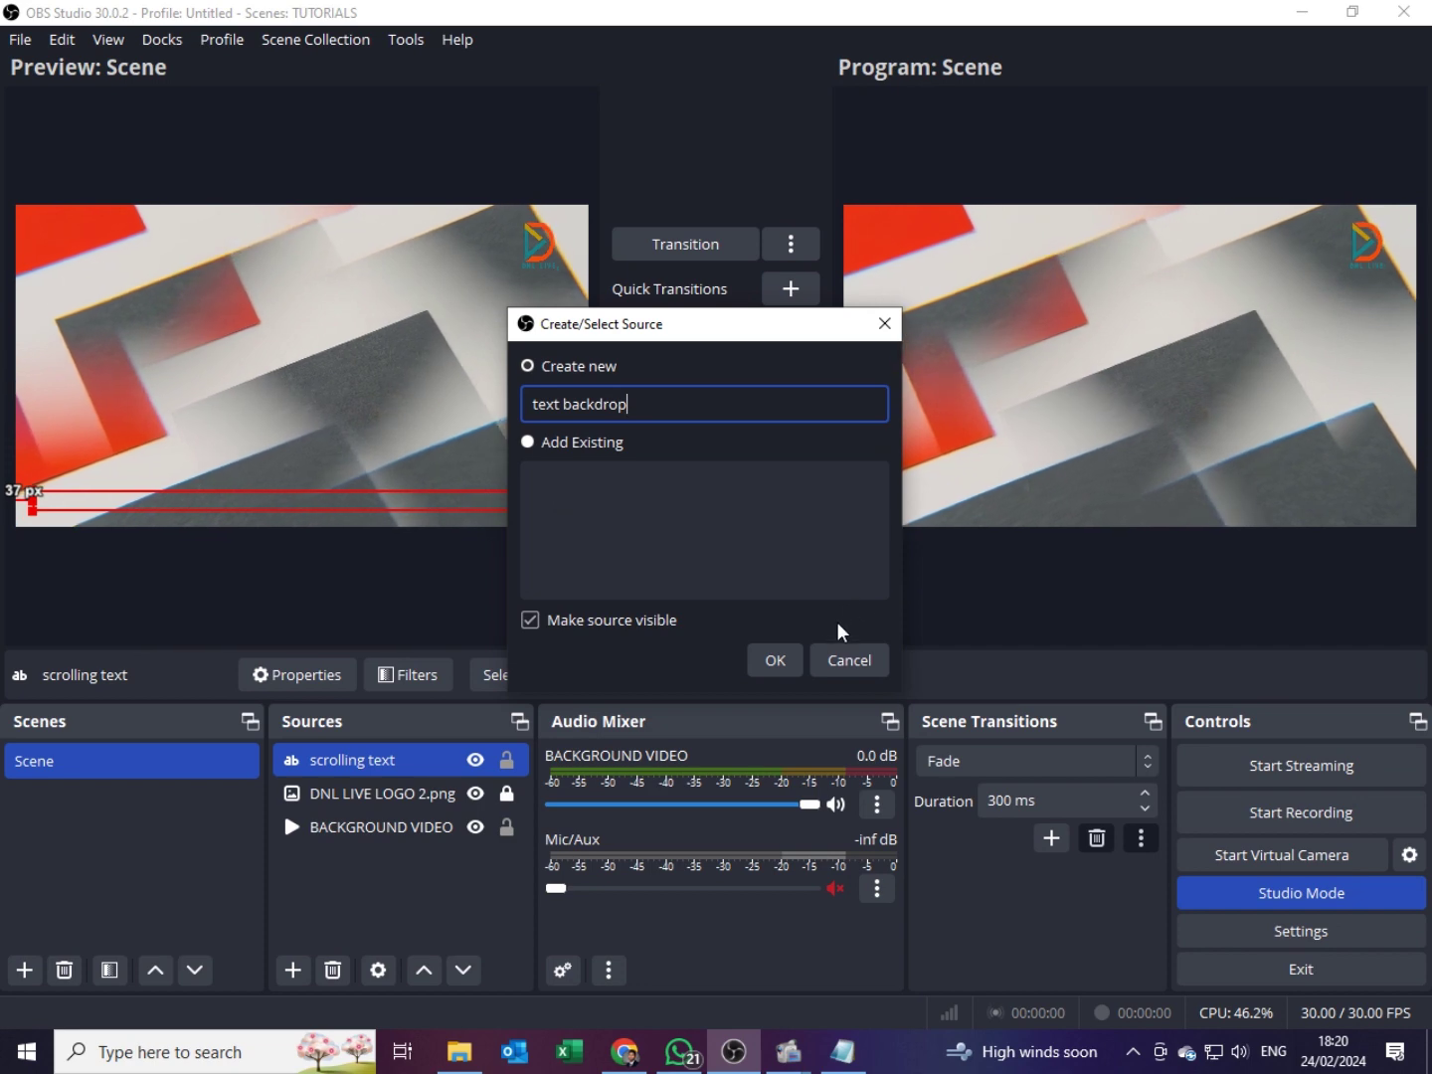
click(793, 668)
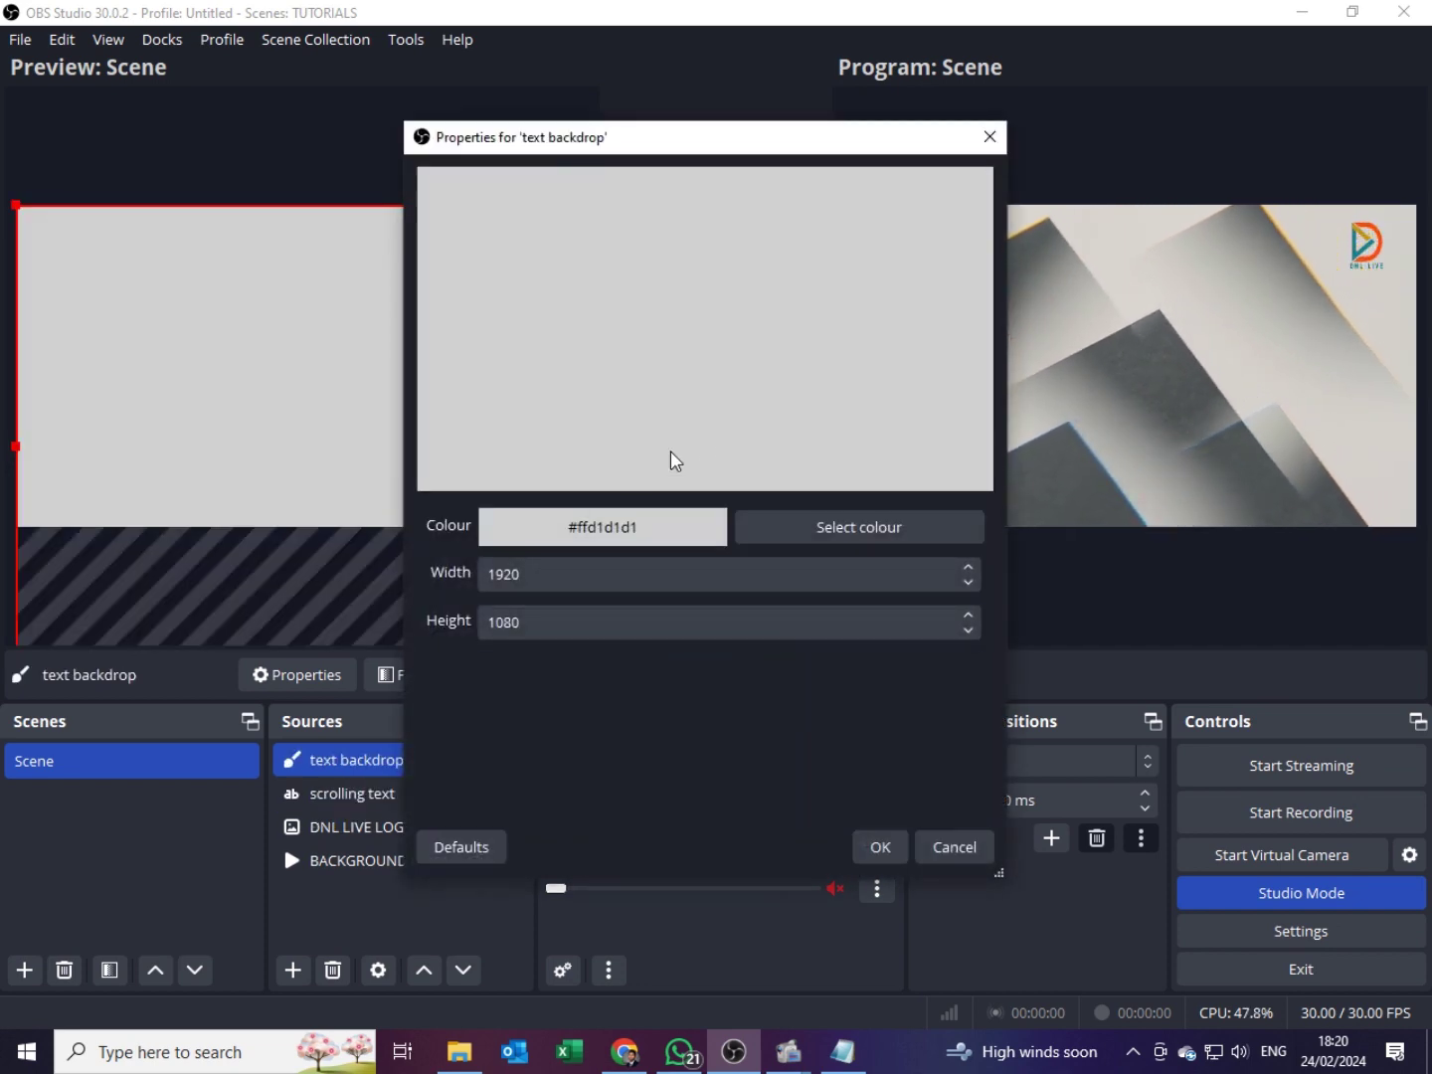
Step: Set the text backdrop's colour to dark grey #2a2a2a and accept its properties
click(826, 525)
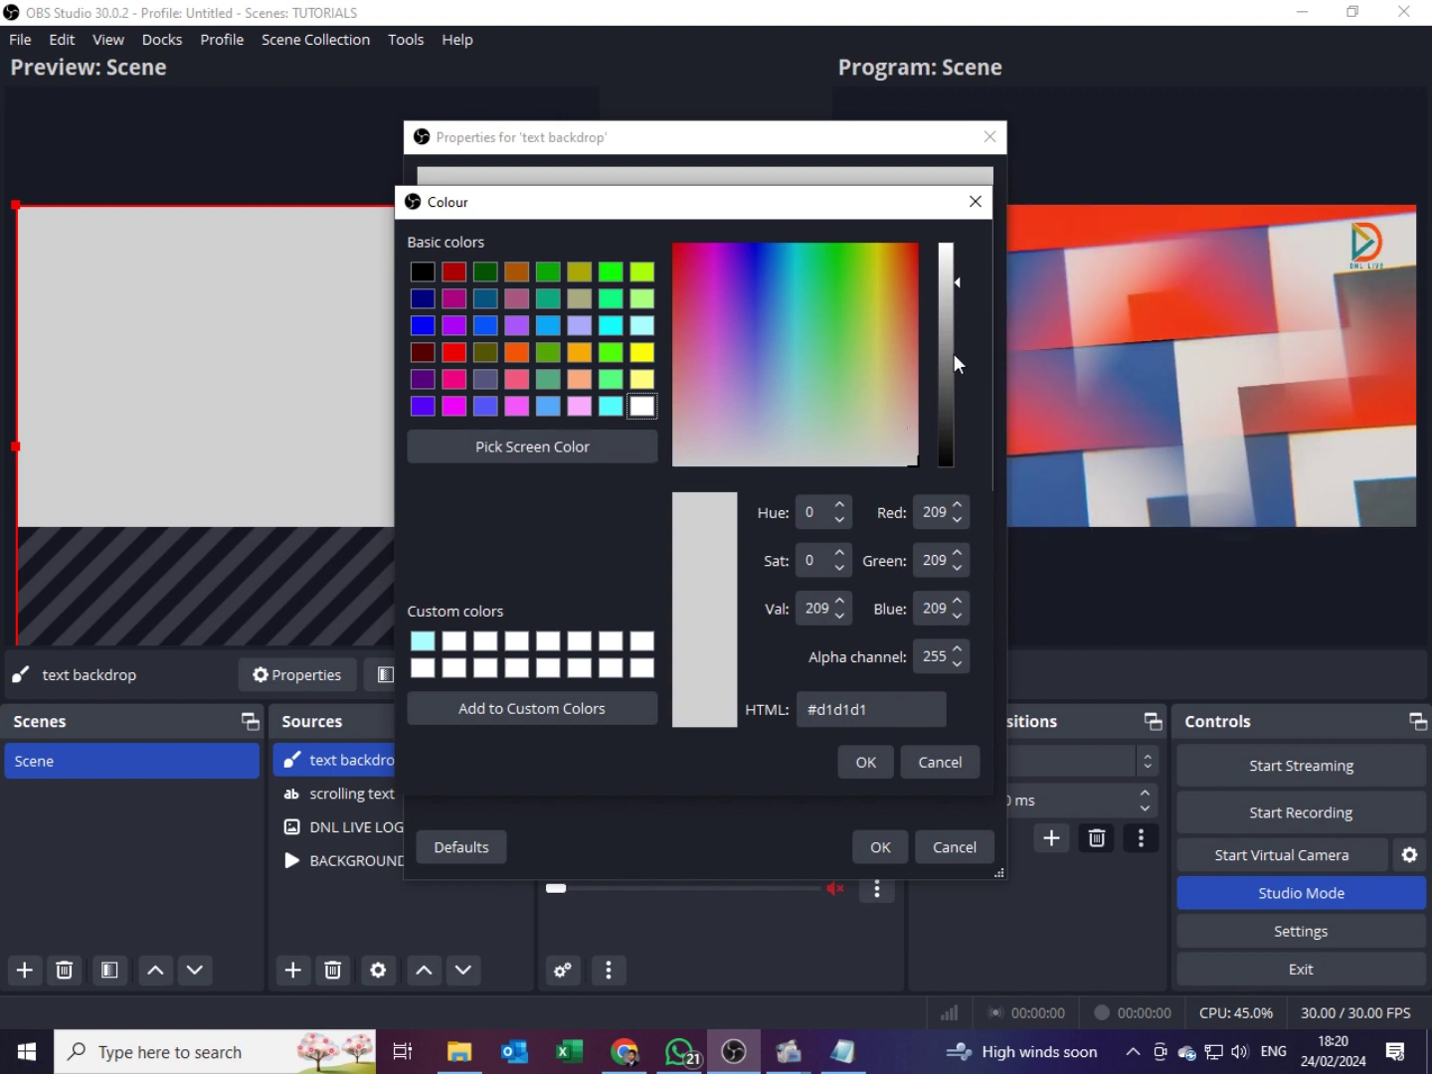
drag(958, 293, 952, 429)
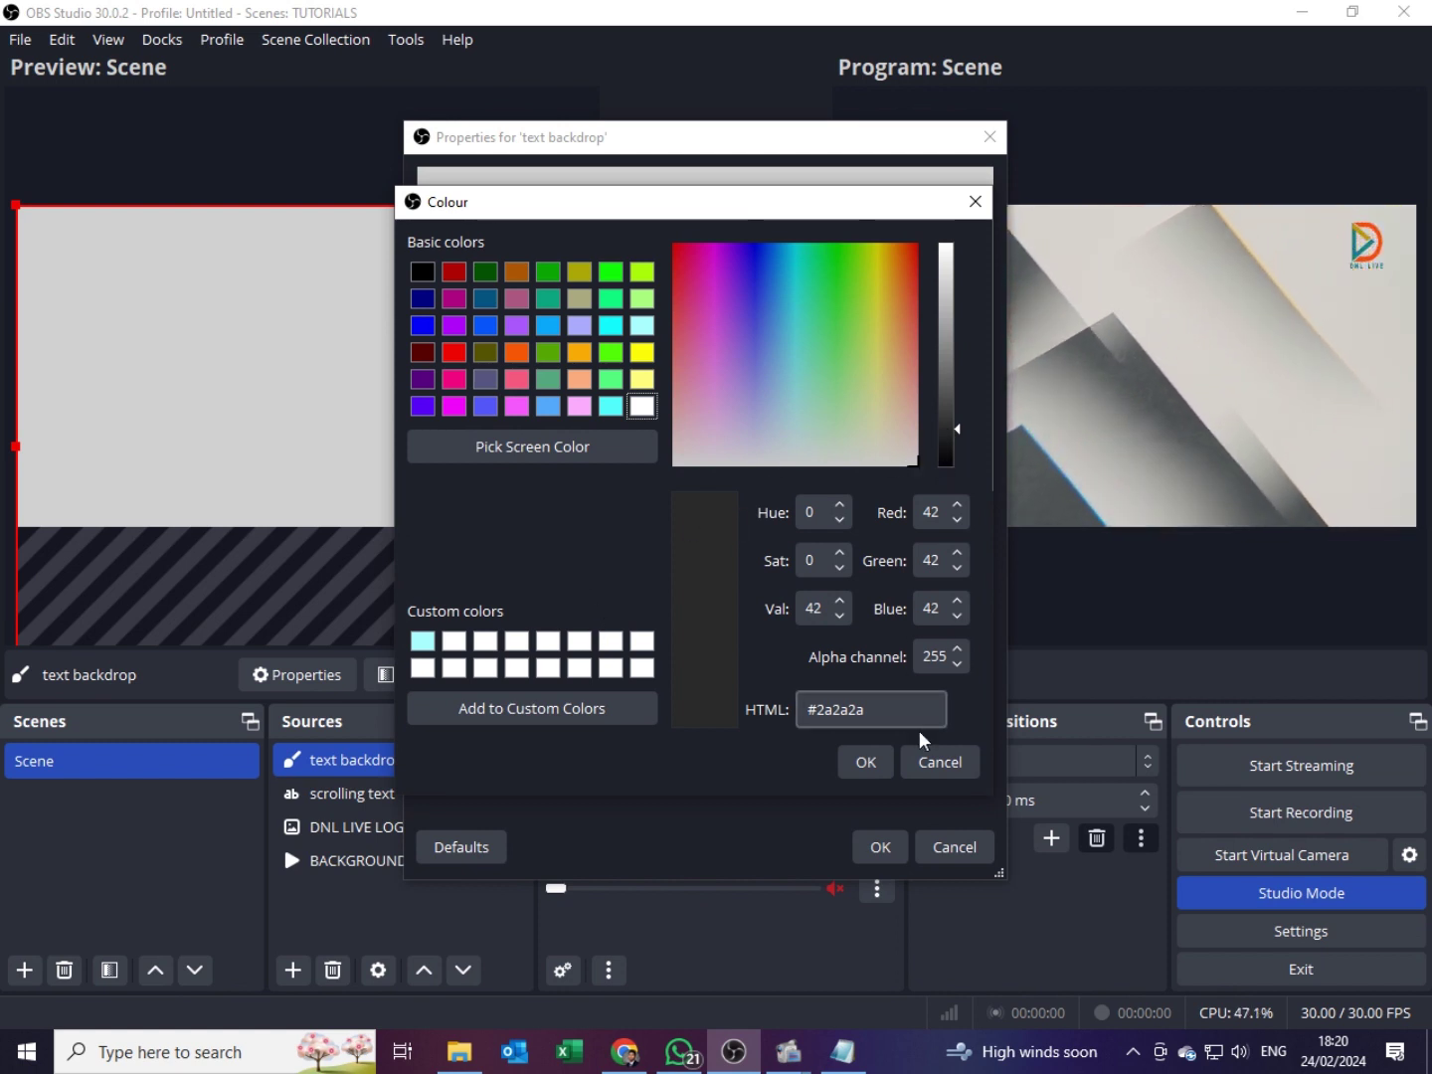
click(875, 762)
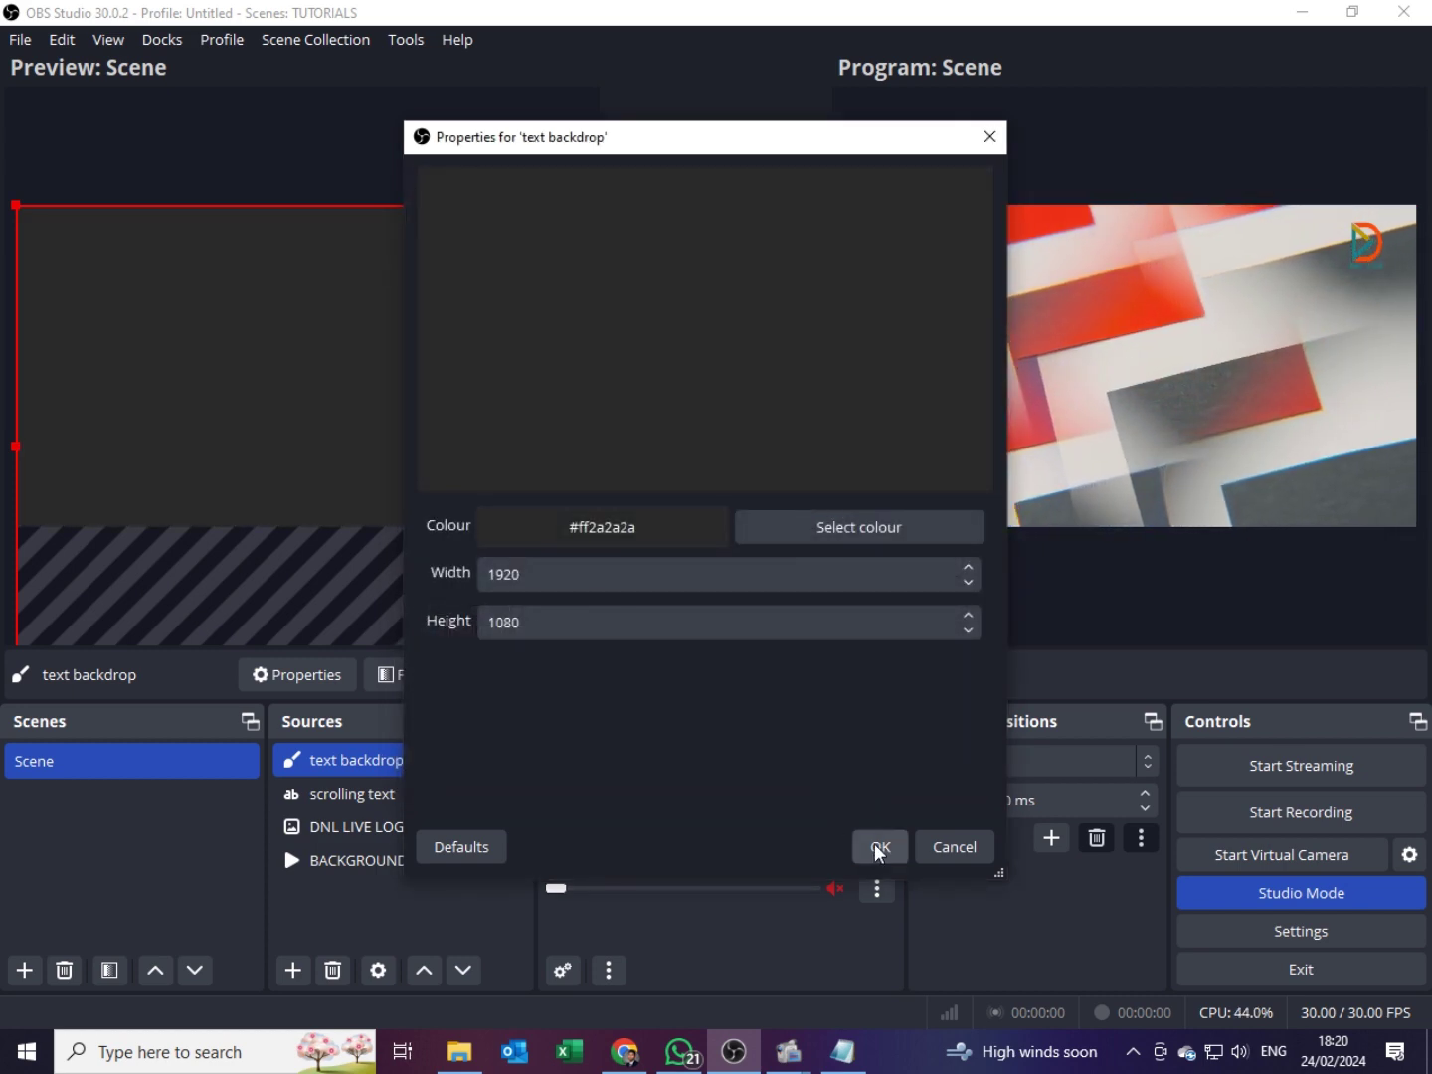
click(879, 846)
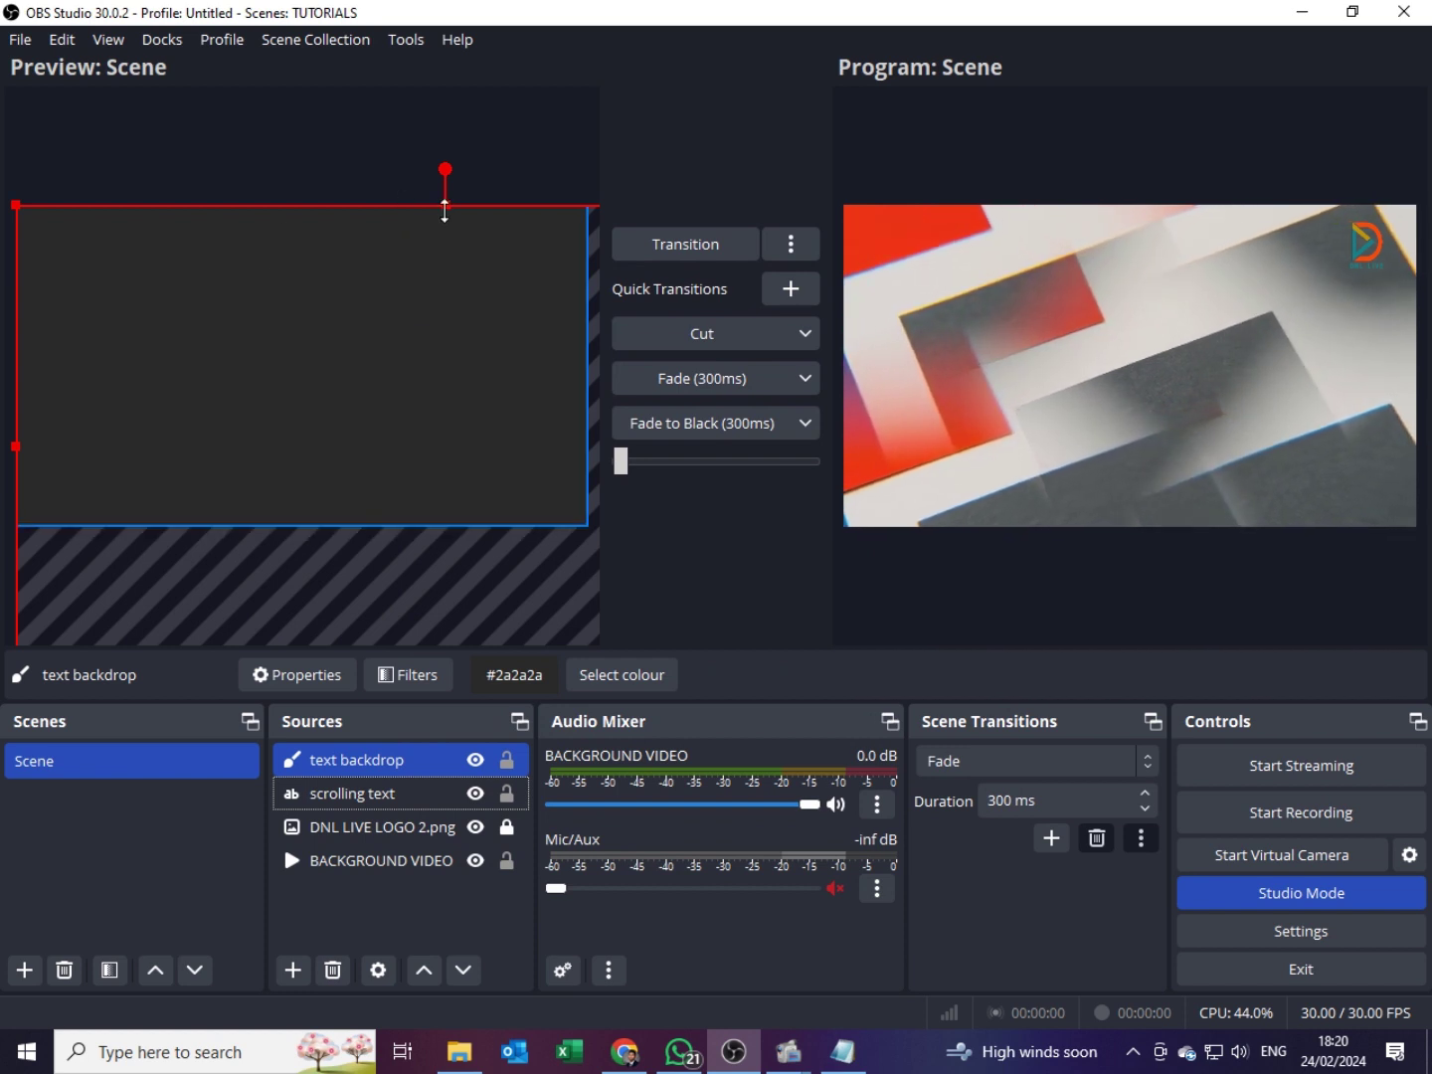
Step: Scale and position the text backdrop within the preview canvas, leaving about 27 px on its left, 31 px on its right and 32 px below
drag(446, 205, 441, 419)
drag(319, 444, 335, 294)
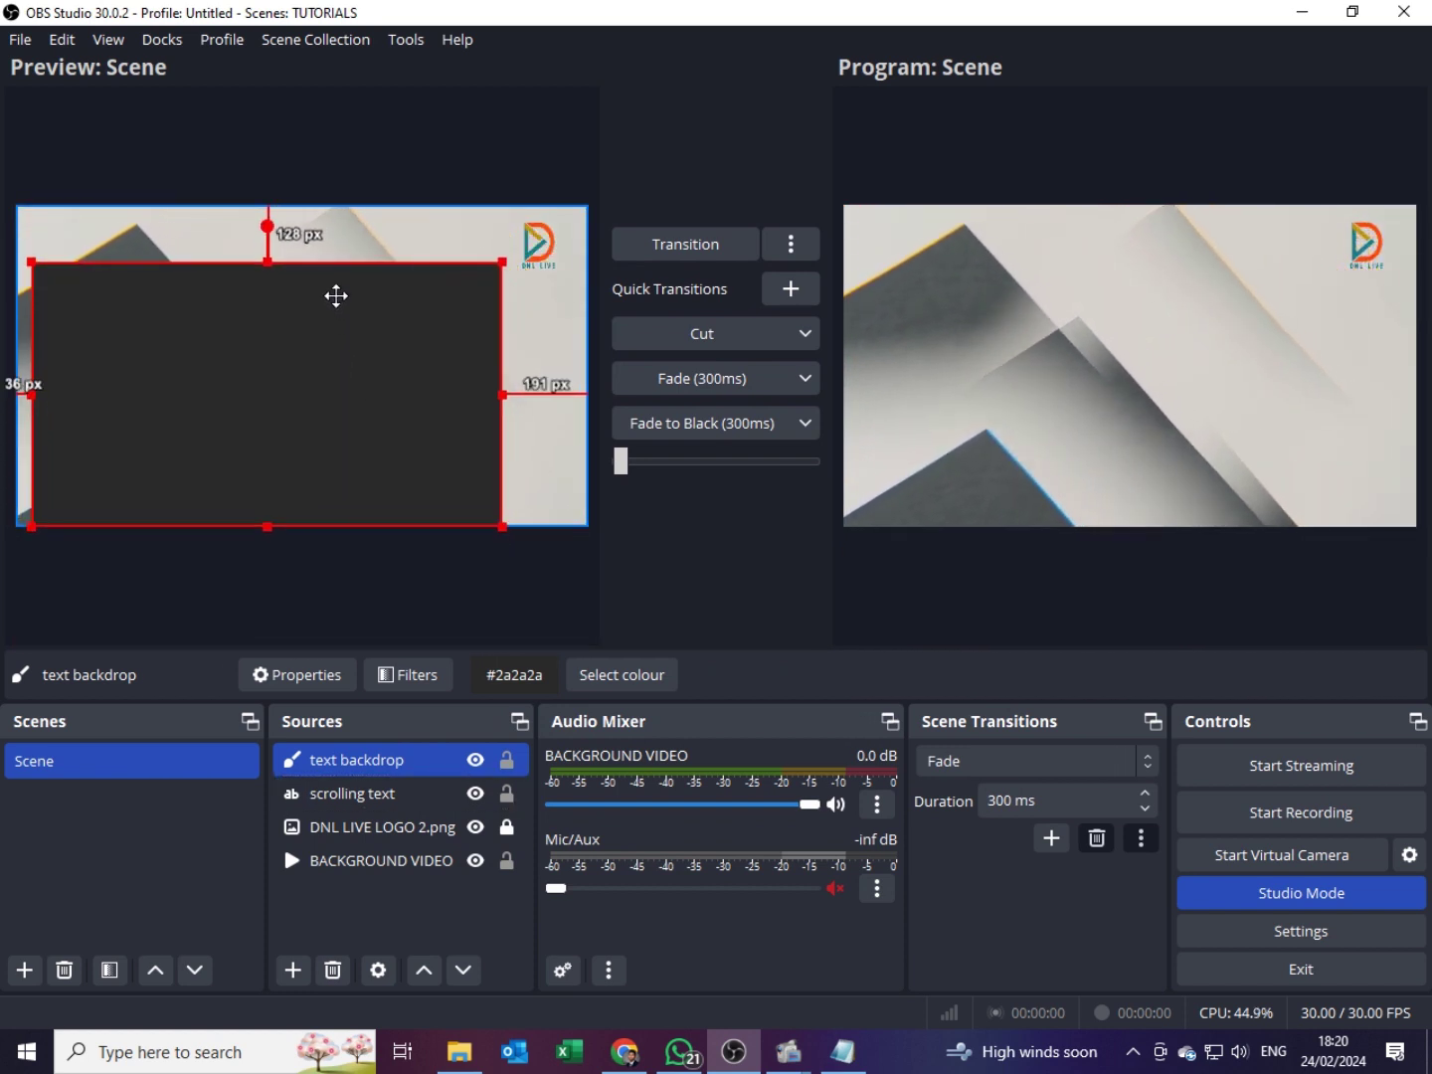
drag(502, 392, 577, 371)
drag(471, 459, 481, 432)
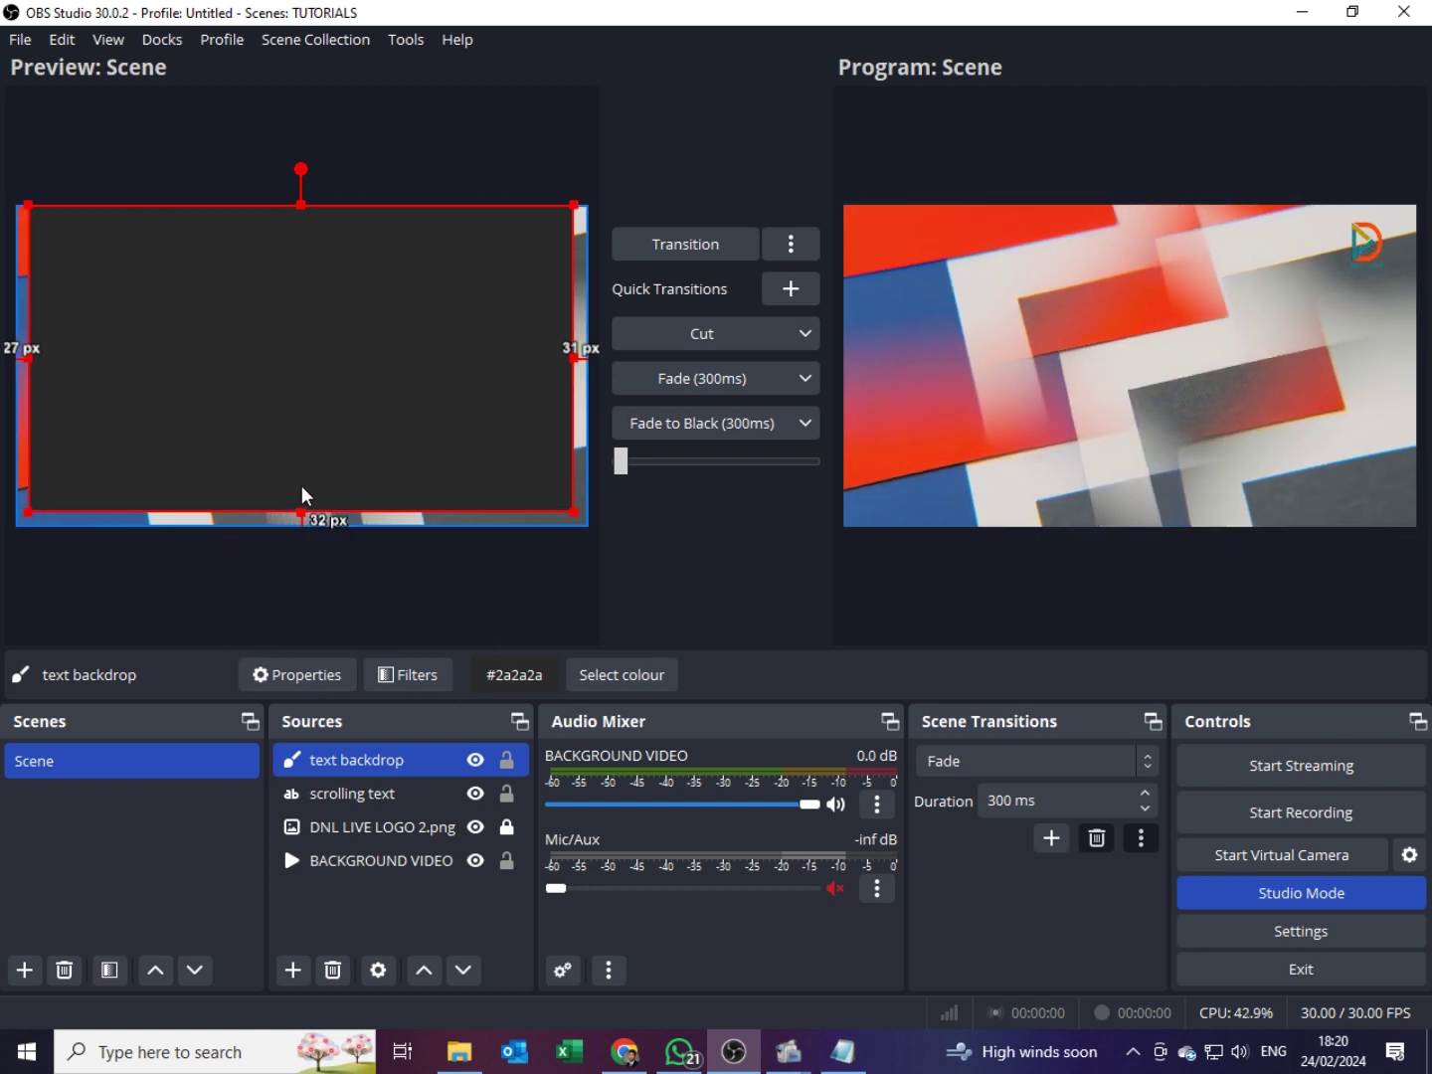
Step: Move the text backdrop one level down in the source order so it sits behind the scrolling text
ctrl+click(344, 793)
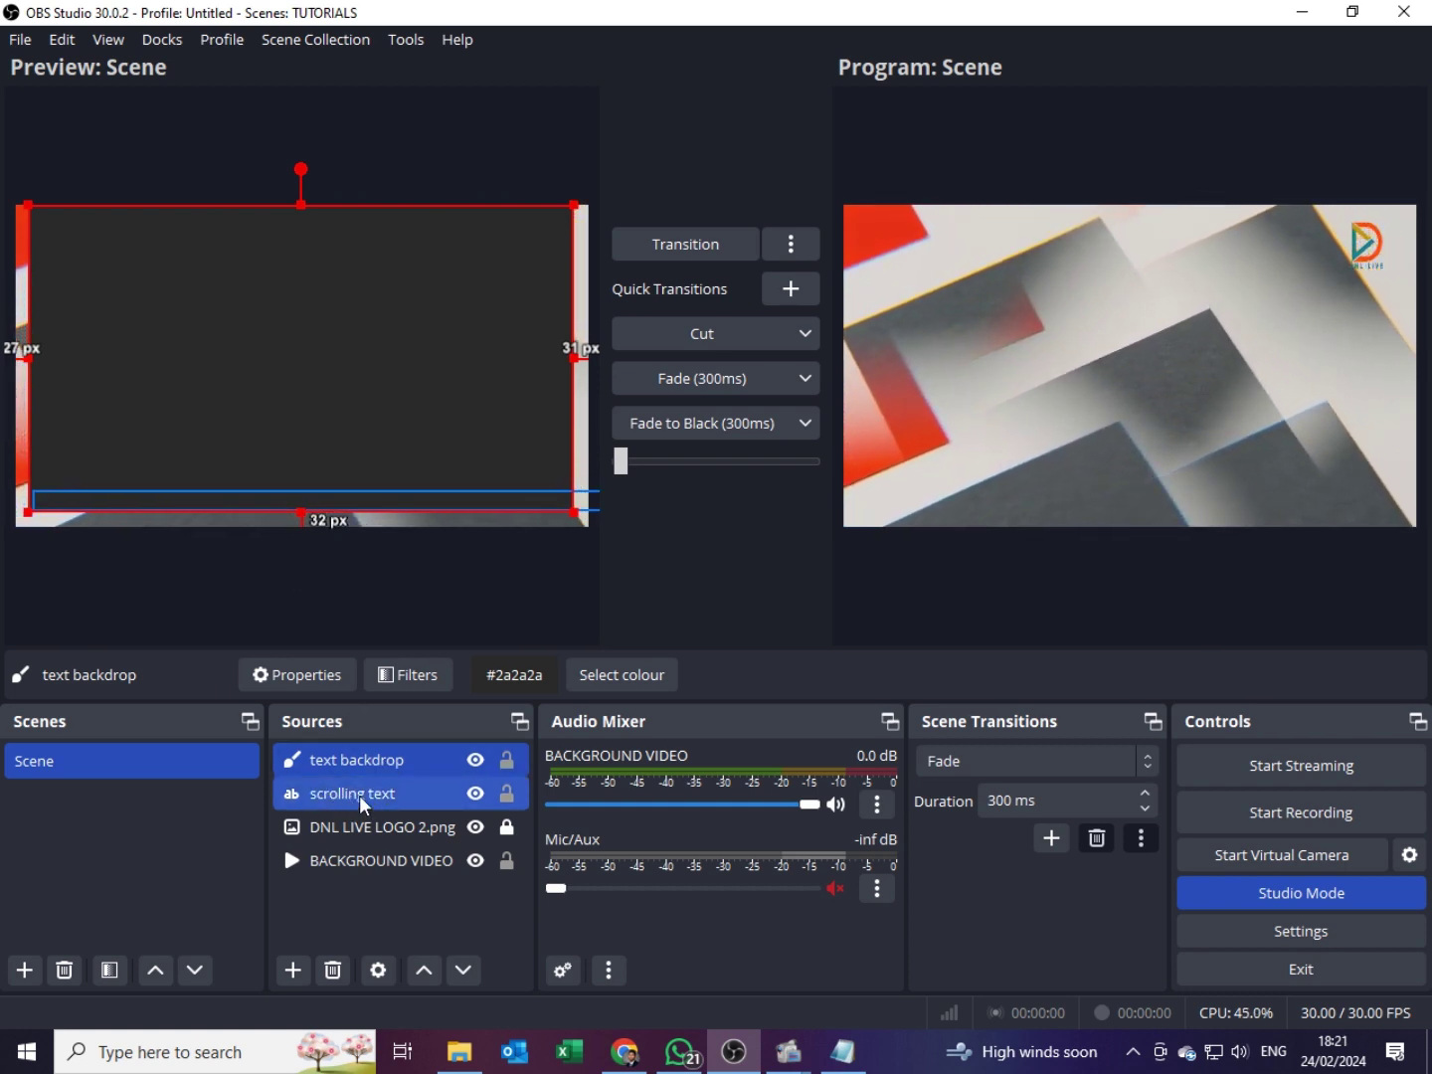
click(333, 759)
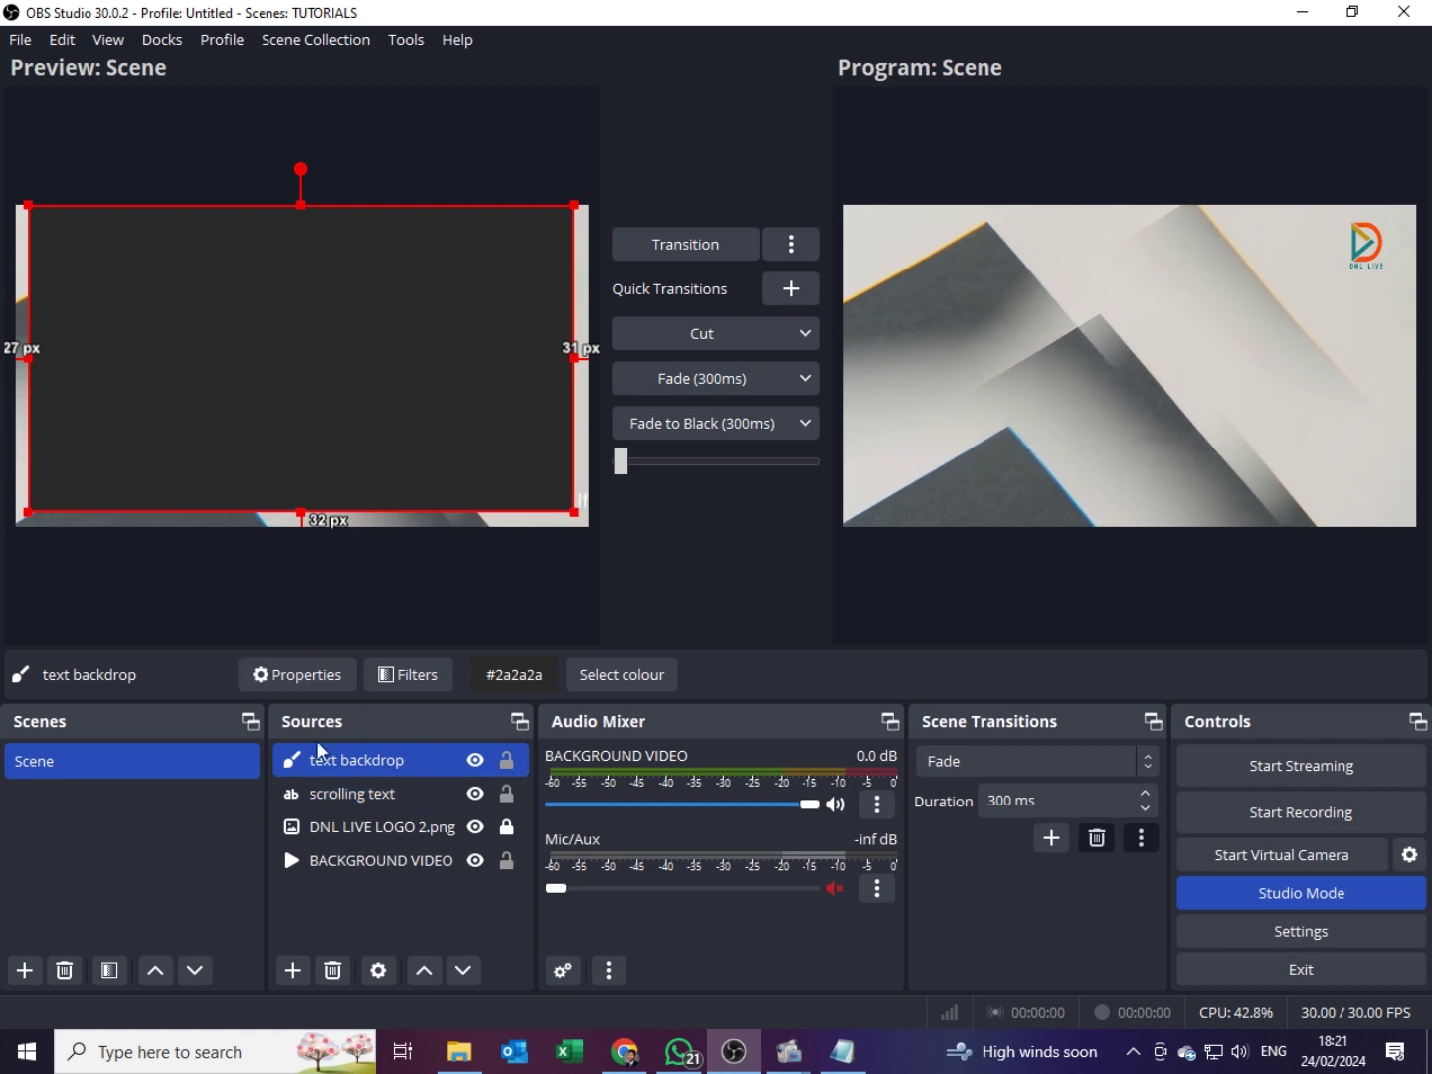
ctrl+click(363, 795)
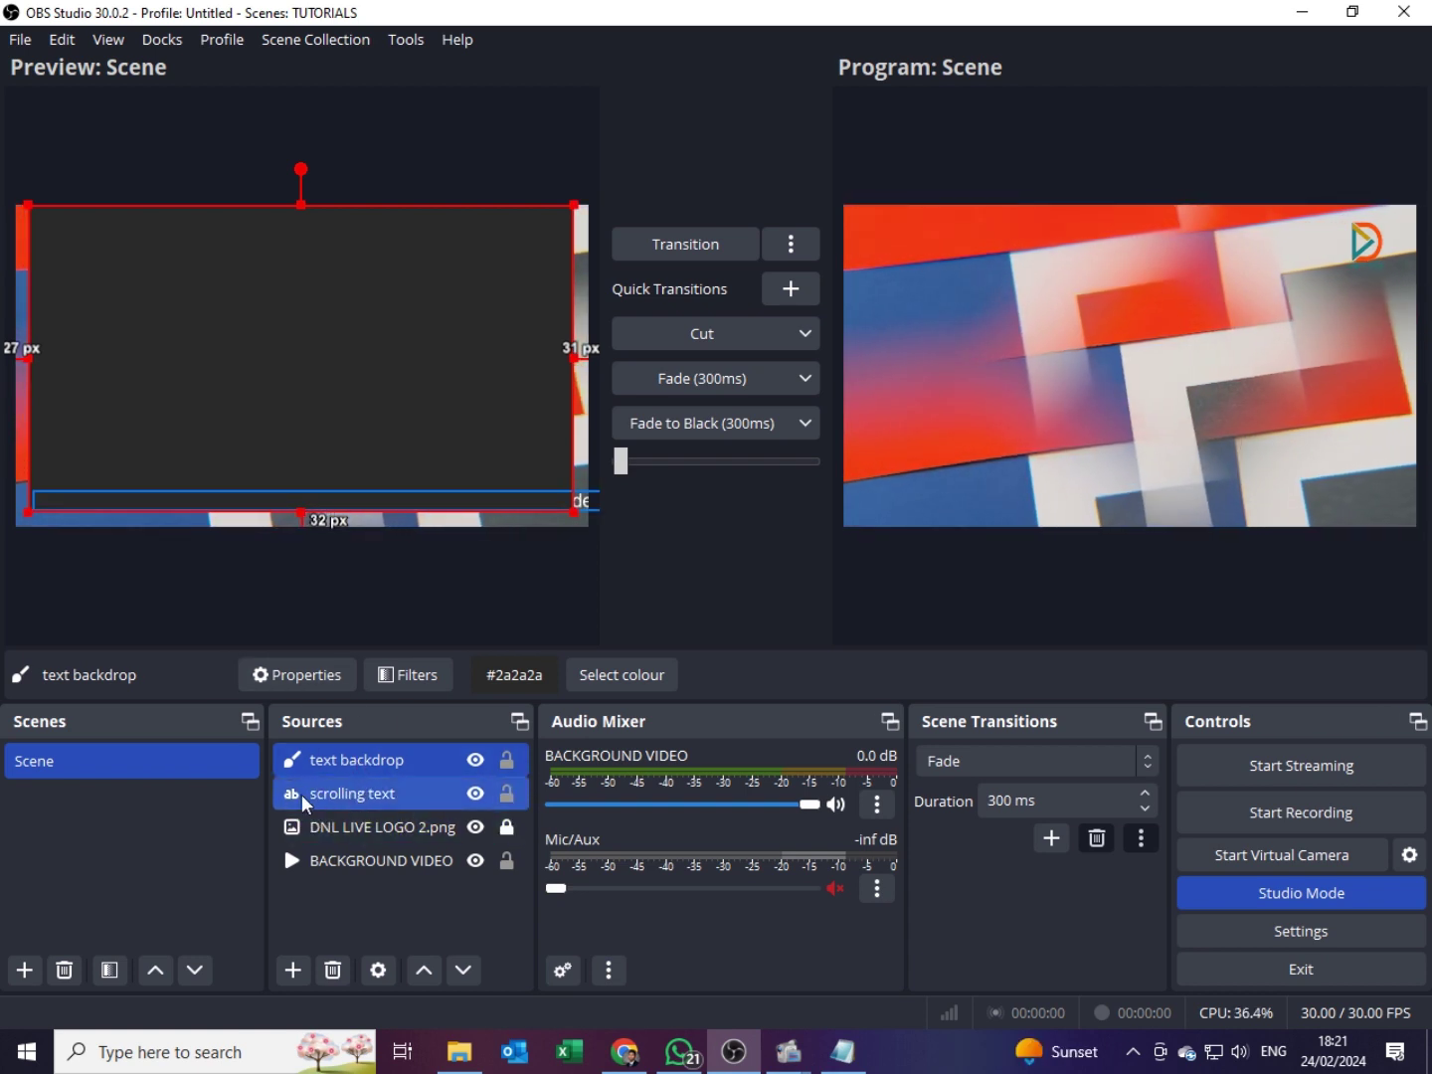
click(367, 765)
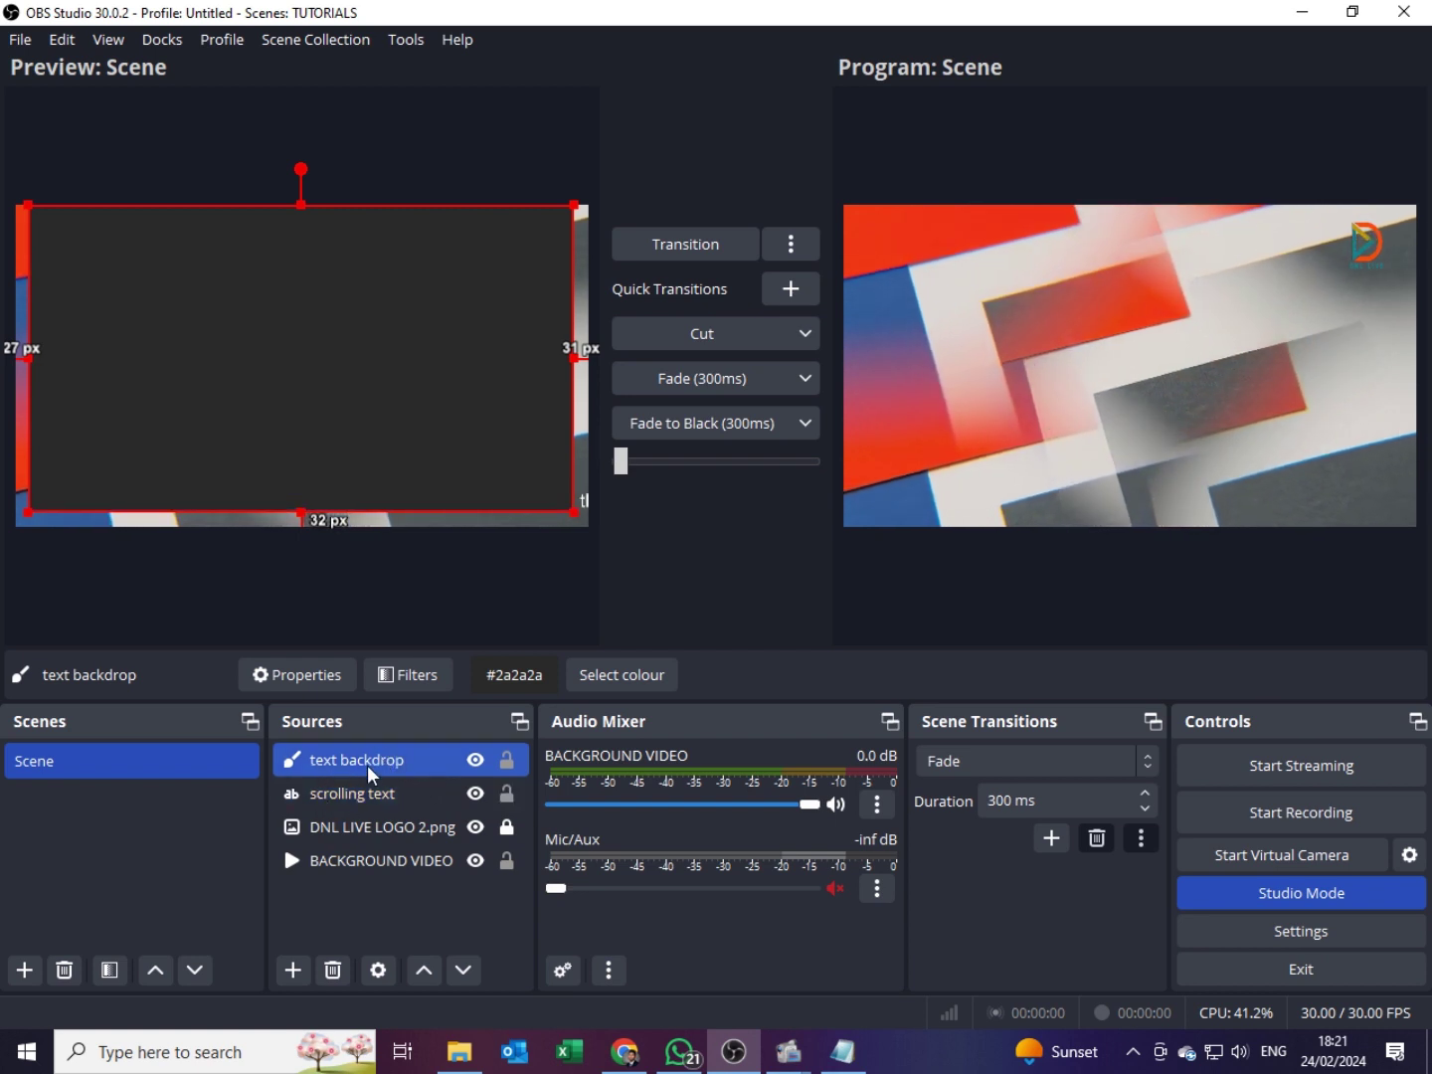
click(464, 971)
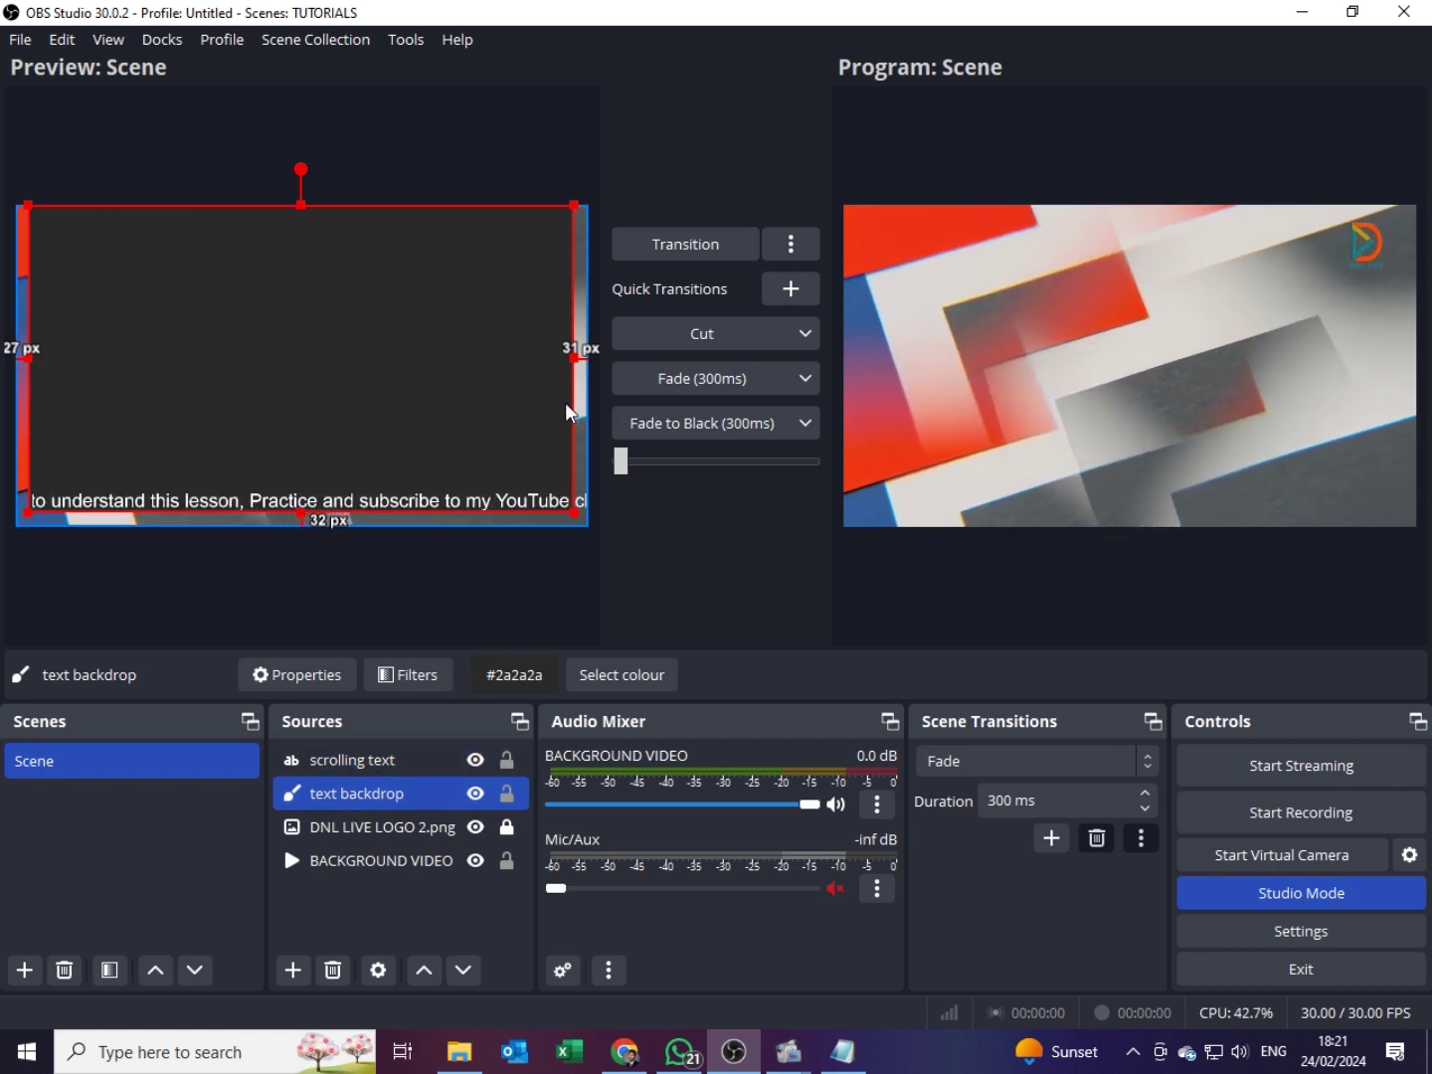
Step: Extend the text backdrop to the canvas's right edge and crop it to a thin strip behind the text, about 630 px from the top and 29 px from the bottom
drag(576, 358, 579, 358)
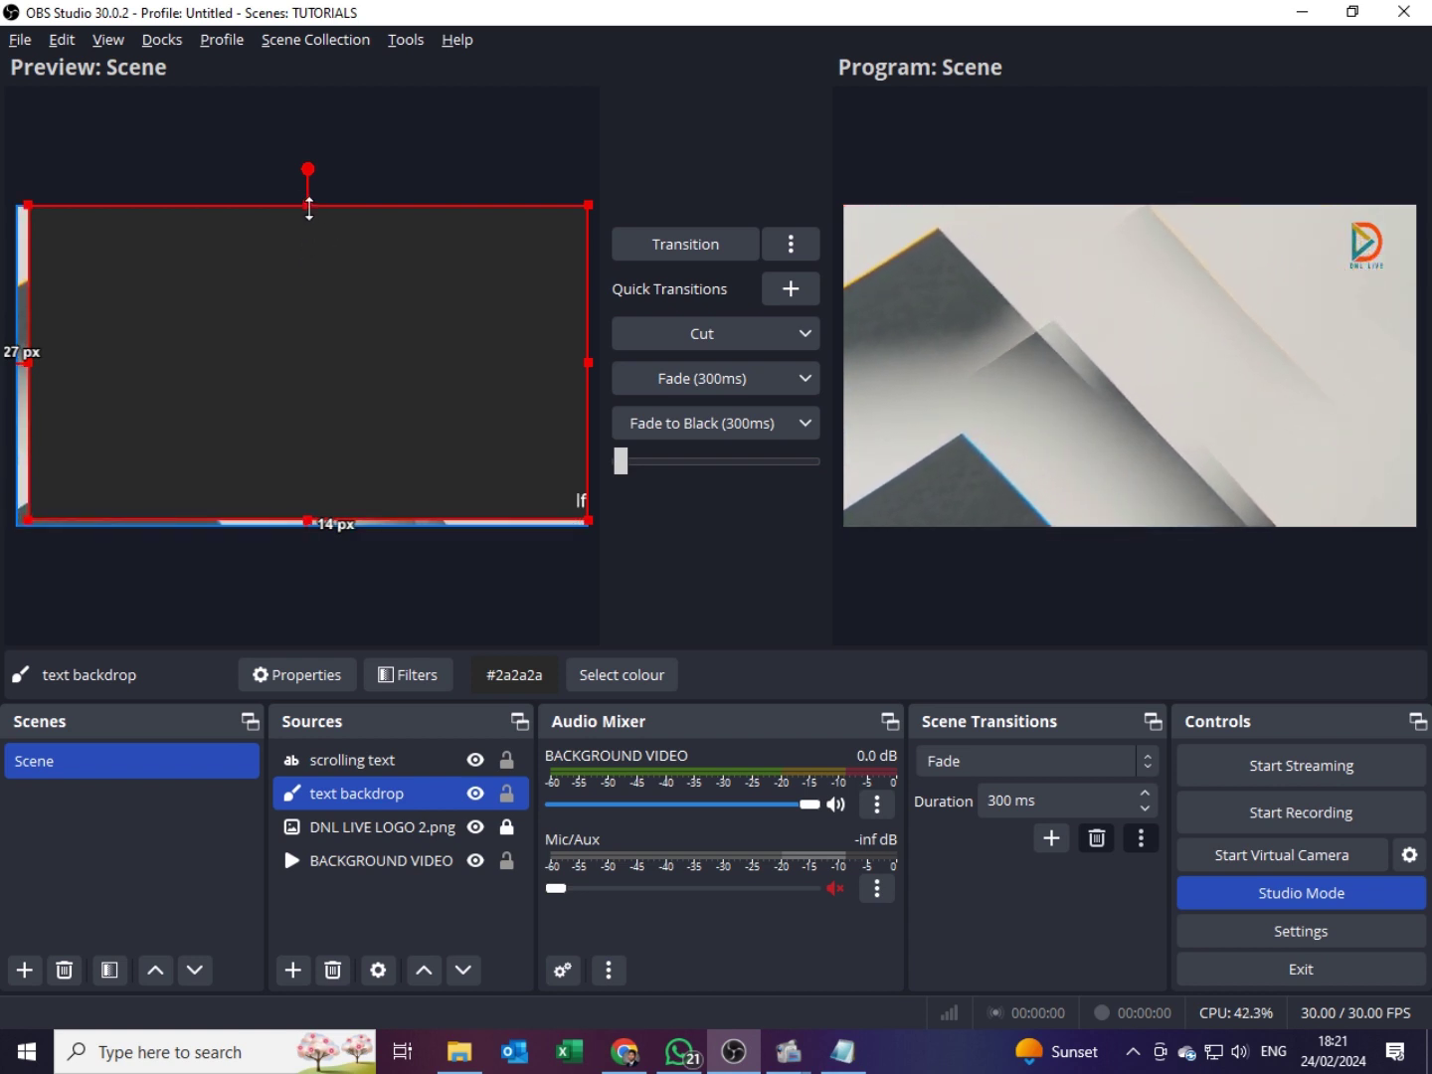
drag(309, 208, 289, 486)
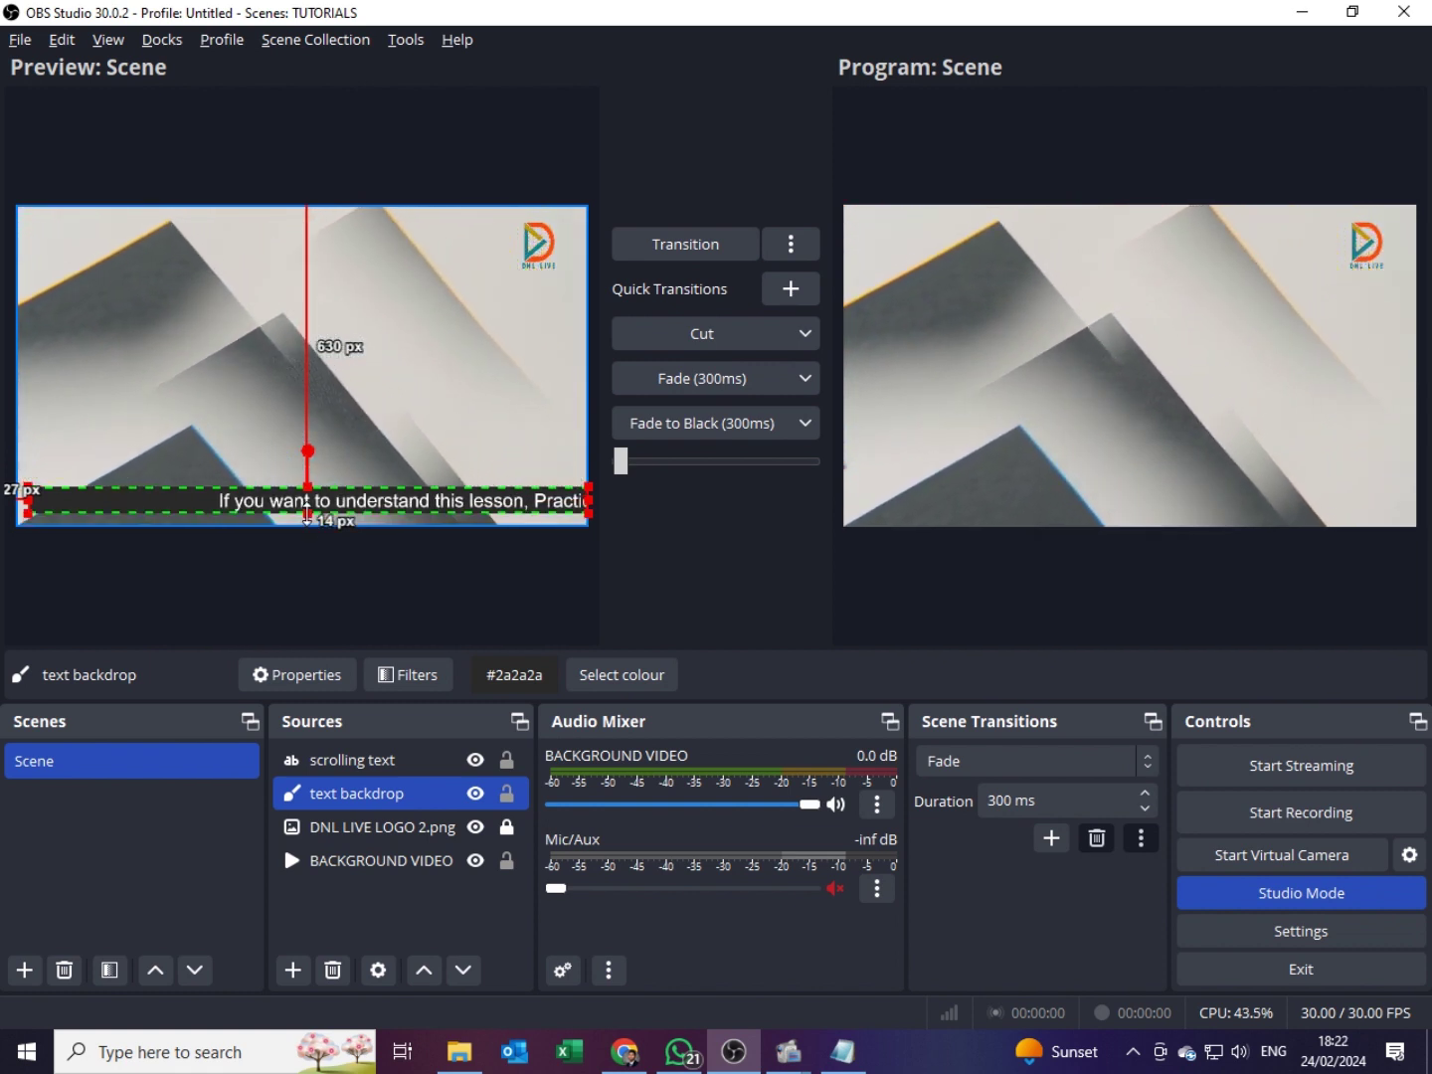
drag(308, 514, 304, 510)
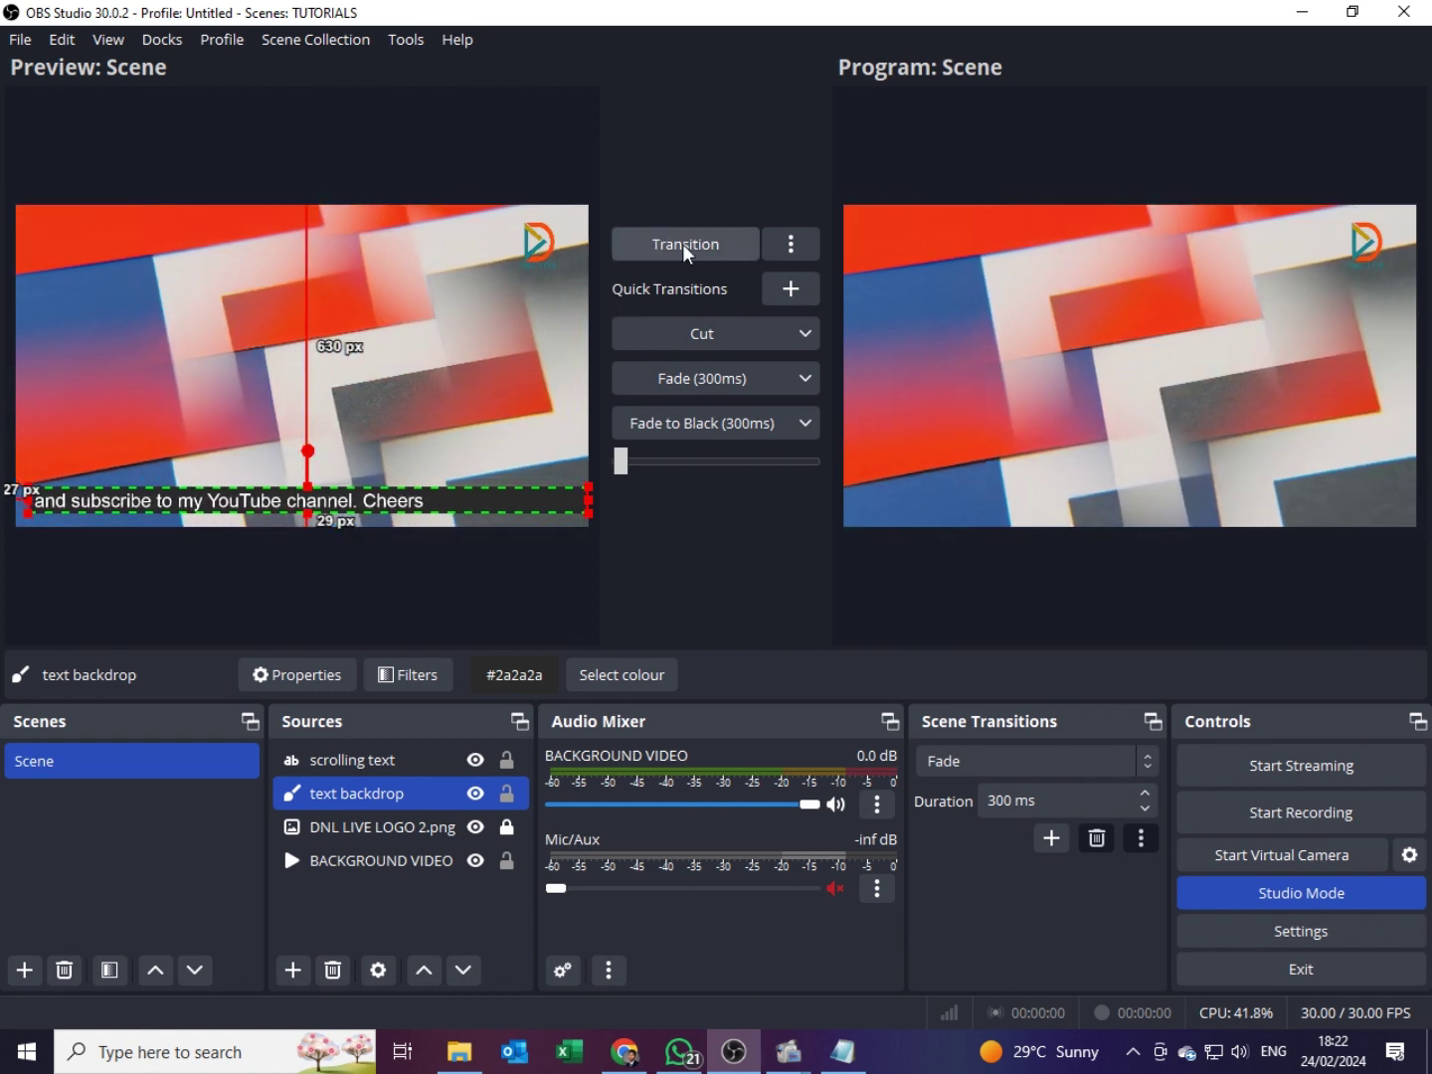
Step: Transition the preview scene with the scrolling text and backdrop to the program output, and deselect the text backdrop
click(685, 244)
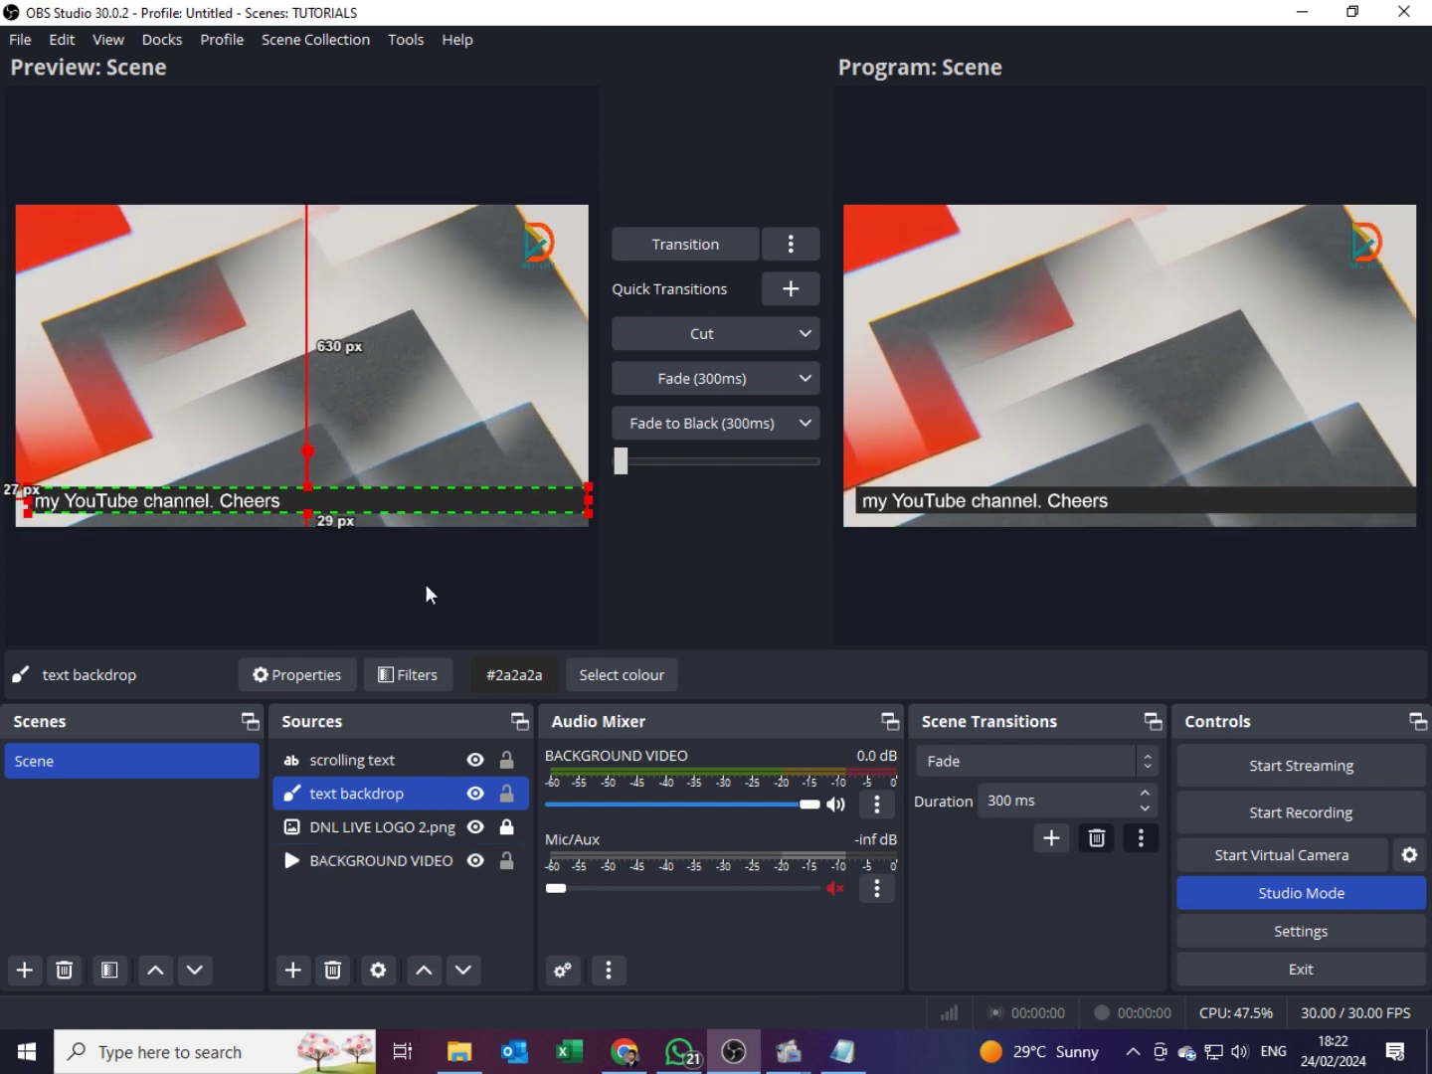
click(383, 913)
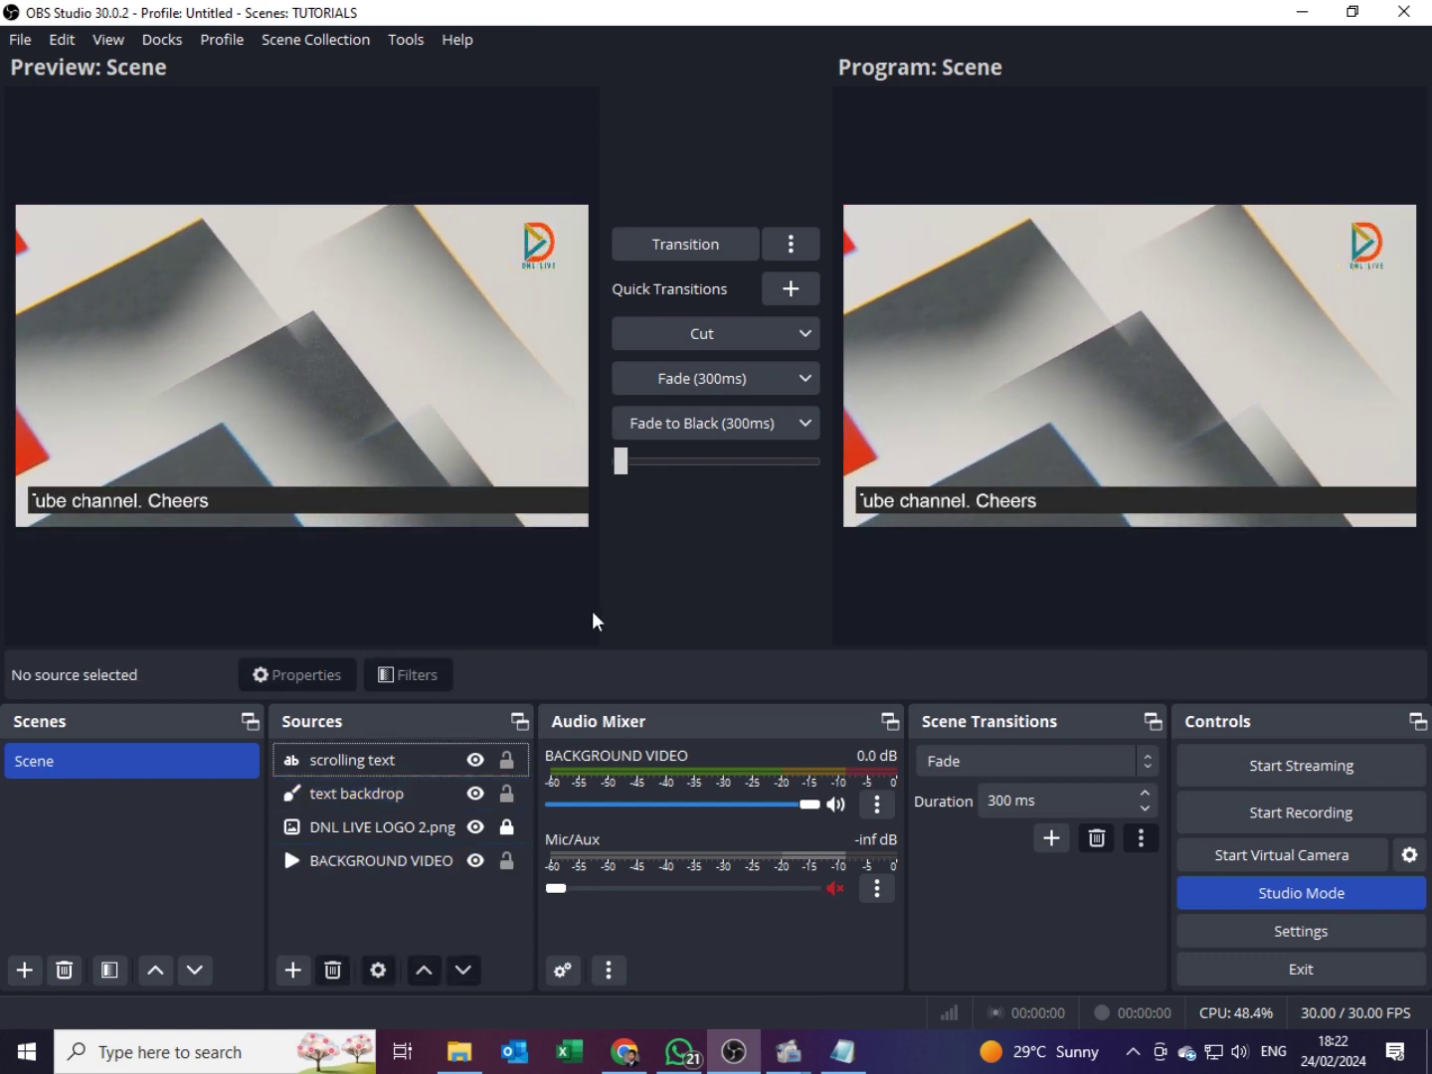